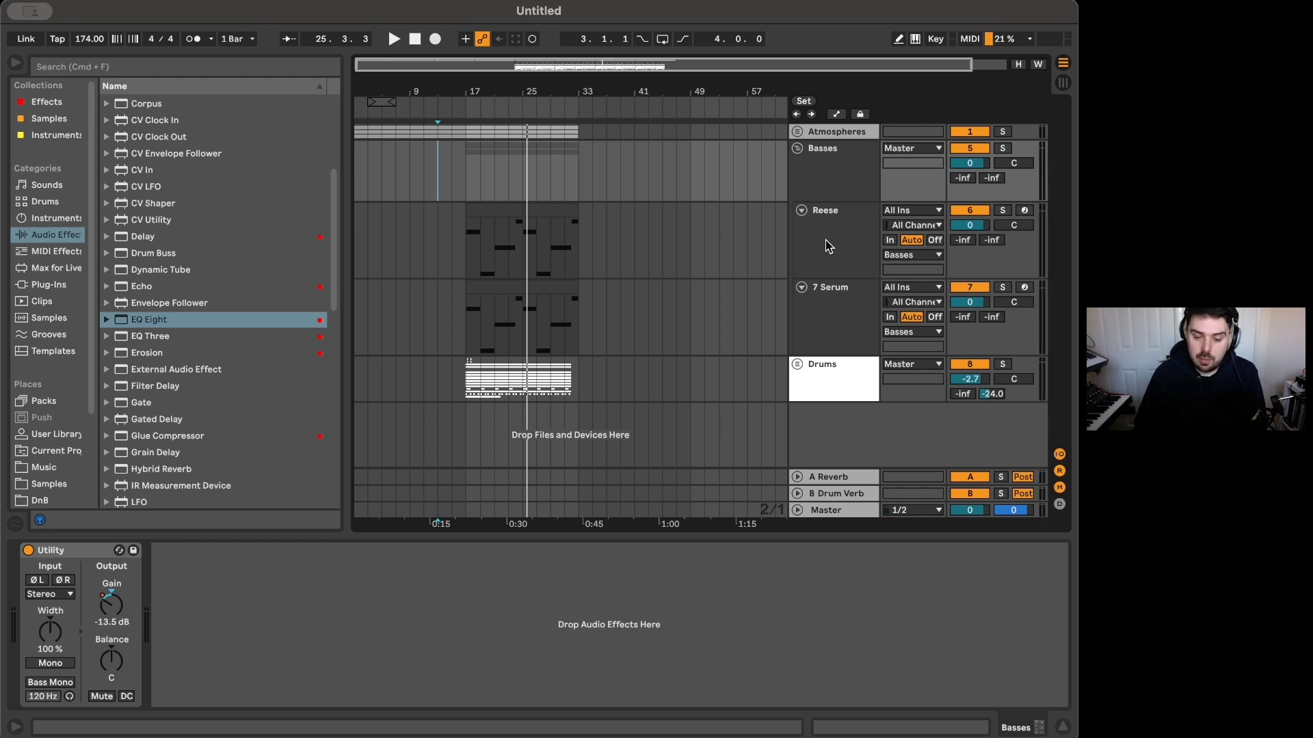
Step: Open the first Reese clip and add two half-bar notes, B3 at 2.3.1 and G#3 at 5.1.1
{"action": "double_click", "coordinate": [492, 211]}
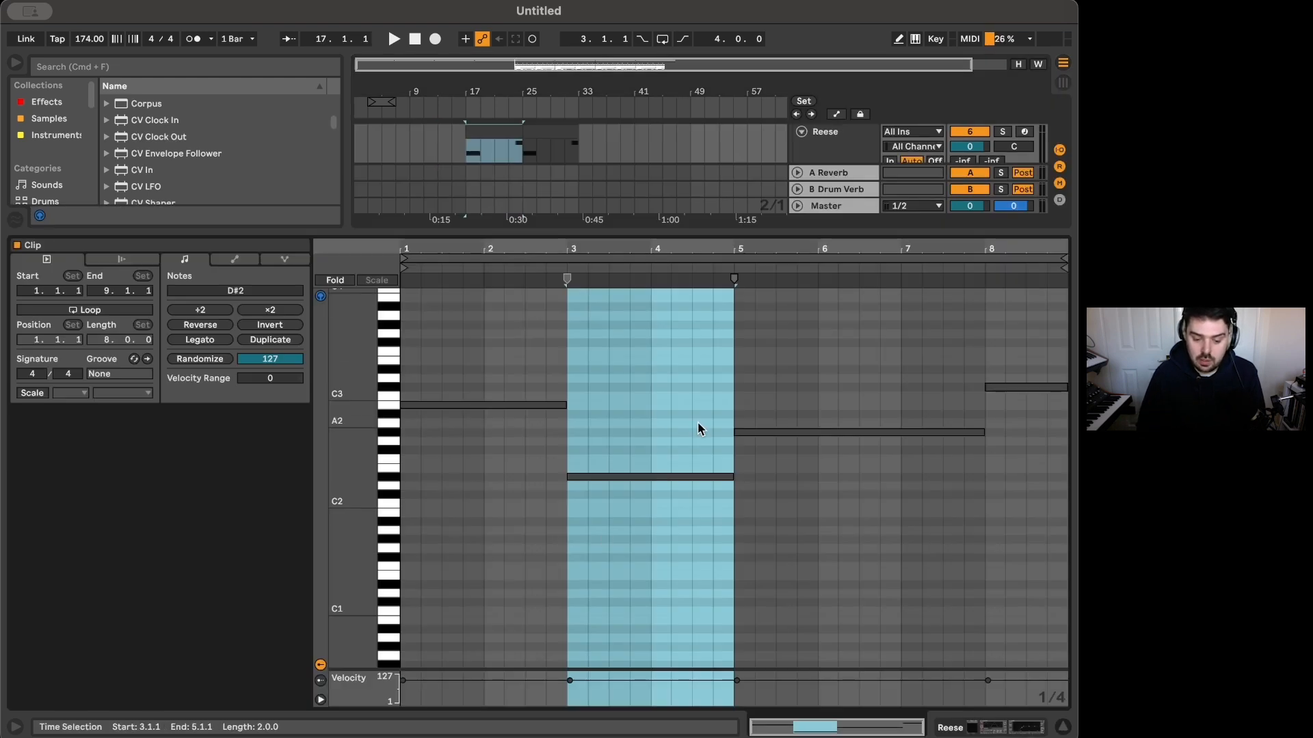
{"action": "scroll", "coordinate": [500, 448], "scroll_direction": "up", "scroll_amount": 4}
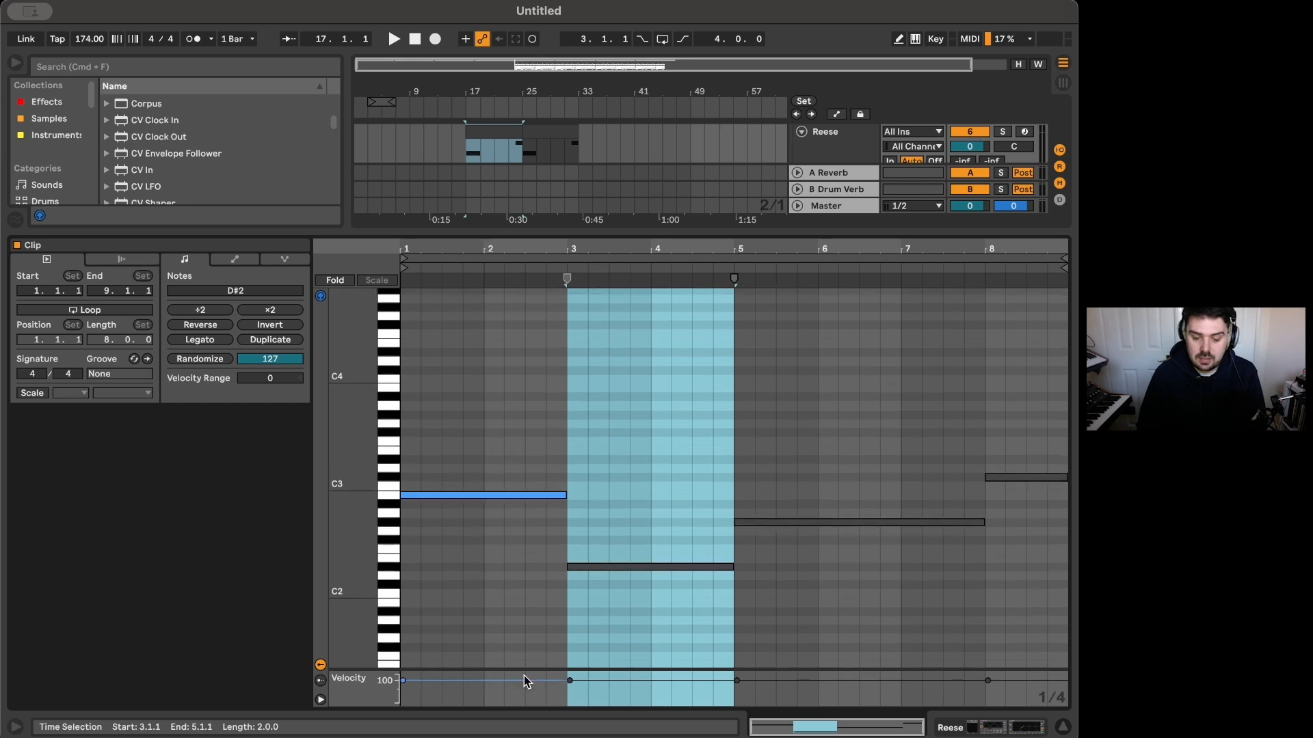
{"action": "scroll", "coordinate": [441, 474], "scroll_direction": "up", "scroll_amount": 2}
{"action": "left_click", "coordinate": [505, 474]}
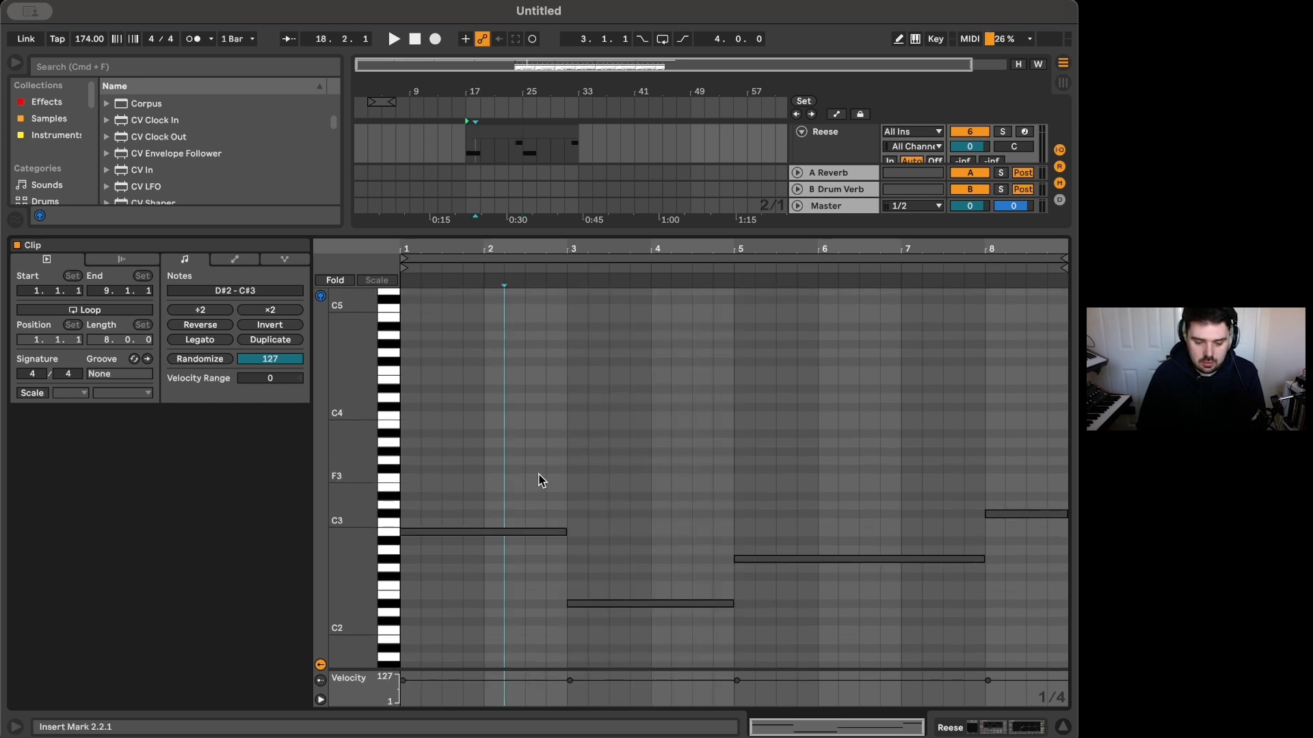
{"action": "double_click", "coordinate": [545, 424]}
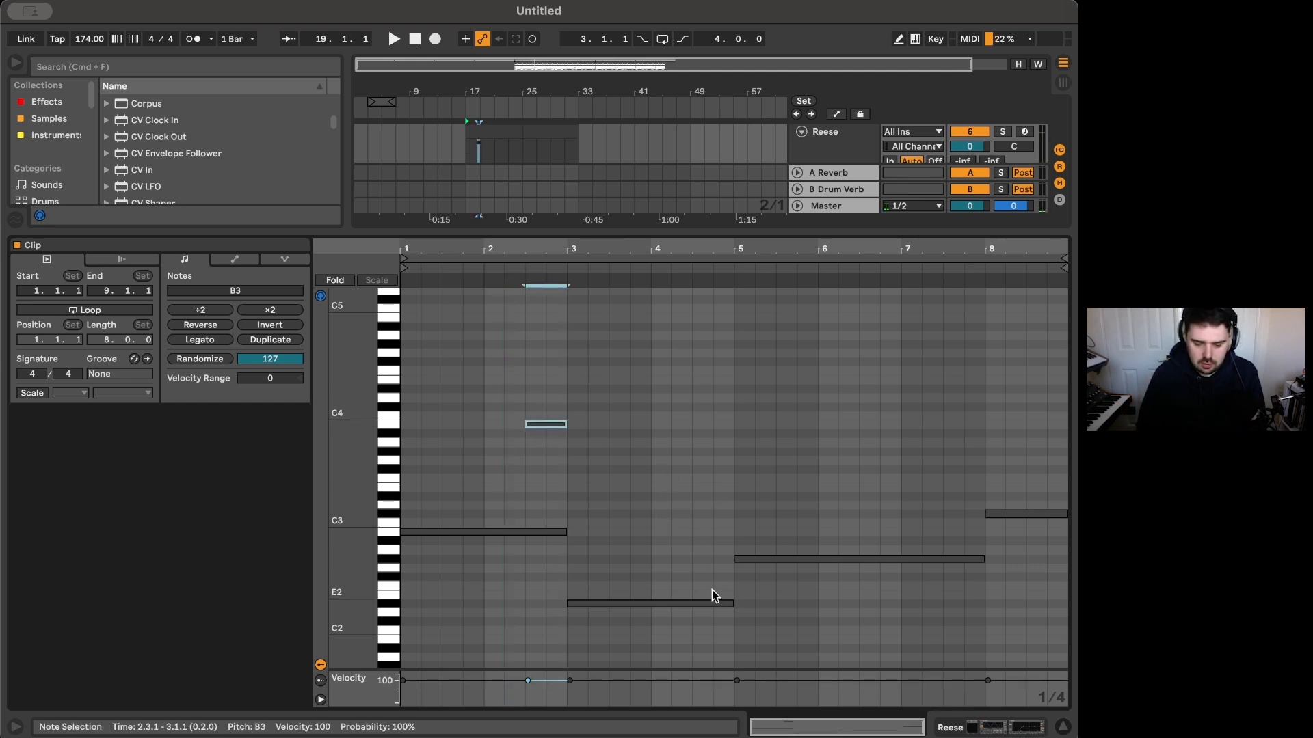
{"action": "double_click", "coordinate": [745, 451]}
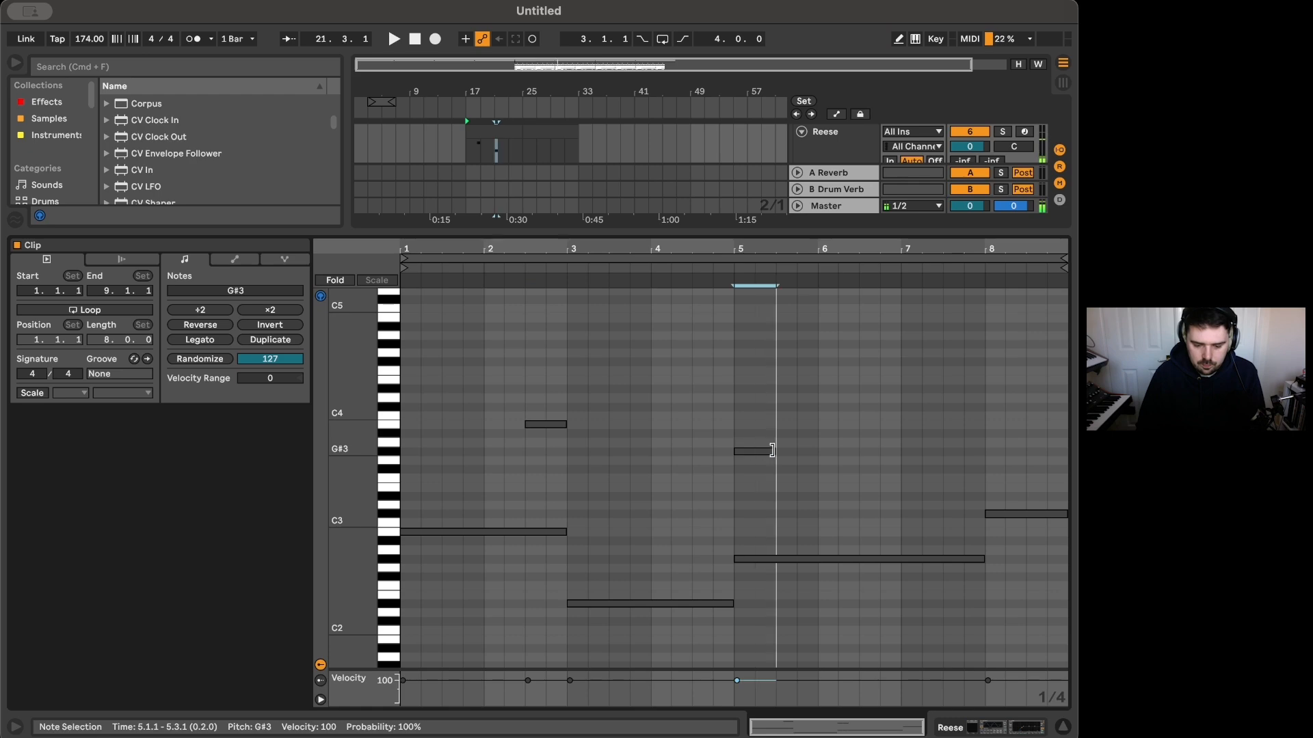
Step: Play the Reese clip briefly, return to its device chain and select the matching 7 Serum clip at bar 17
{"action": "key", "text": "space"}
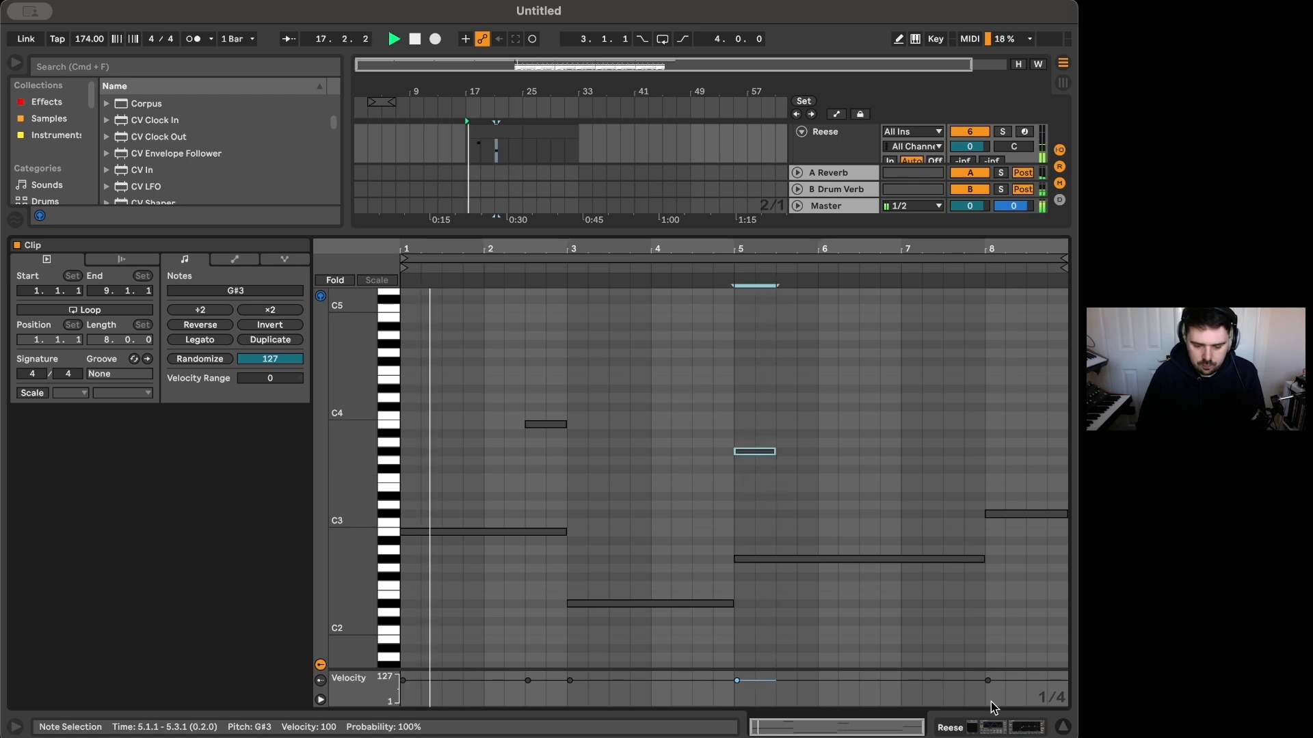
{"action": "left_click", "coordinate": [1018, 728]}
{"action": "key", "text": "space"}
{"action": "left_click", "coordinate": [484, 212]}
{"action": "left_click", "coordinate": [493, 281]}
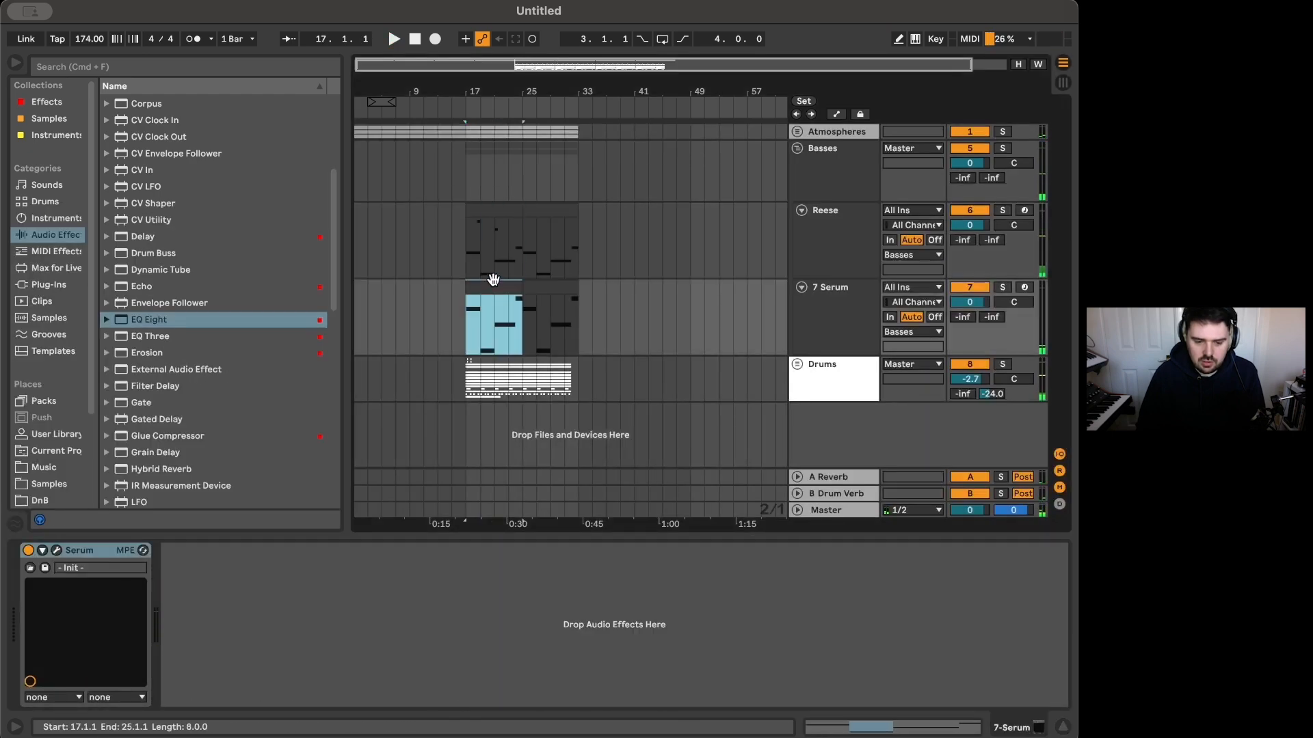
Step: Reopen the first Reese clip and select its low bass notes and short high notes in turn to compare them
{"action": "double_click", "coordinate": [489, 207]}
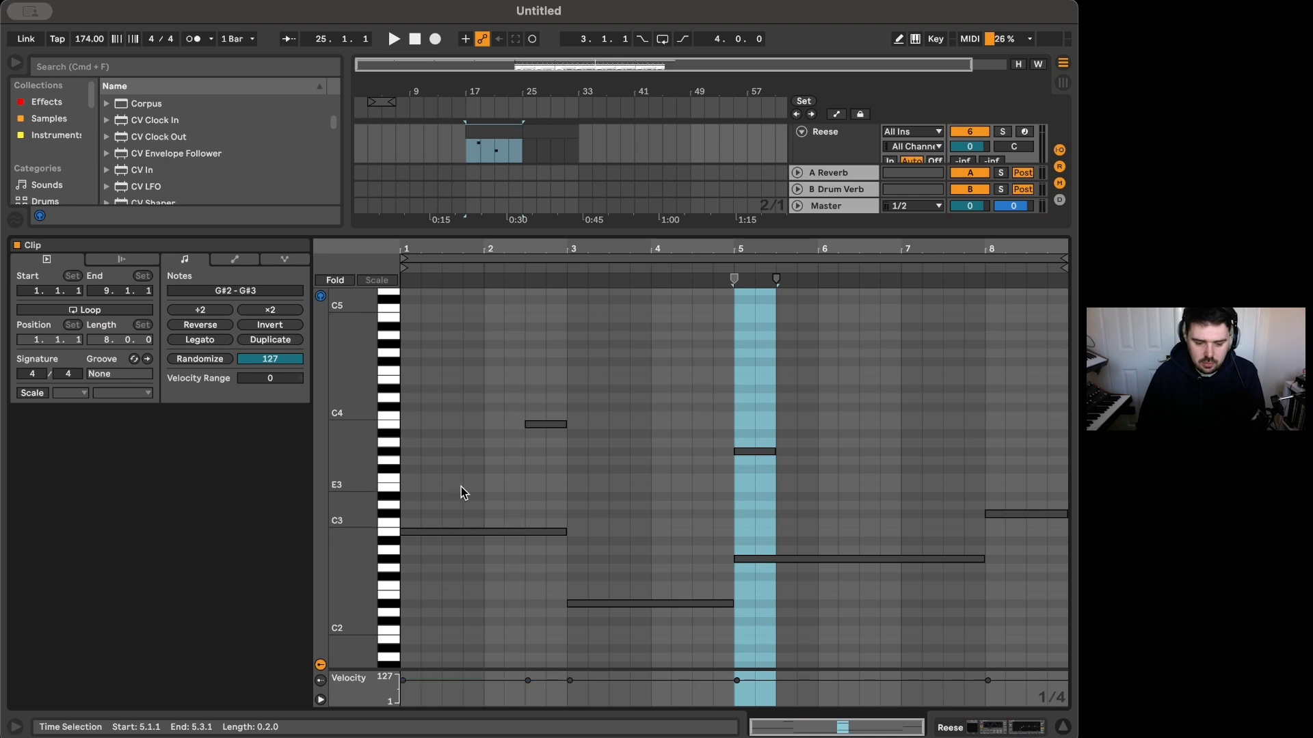
{"action": "left_click_drag", "start_coordinate": [461, 487], "coordinate": [438, 594]}
{"action": "left_click", "coordinate": [545, 424]}
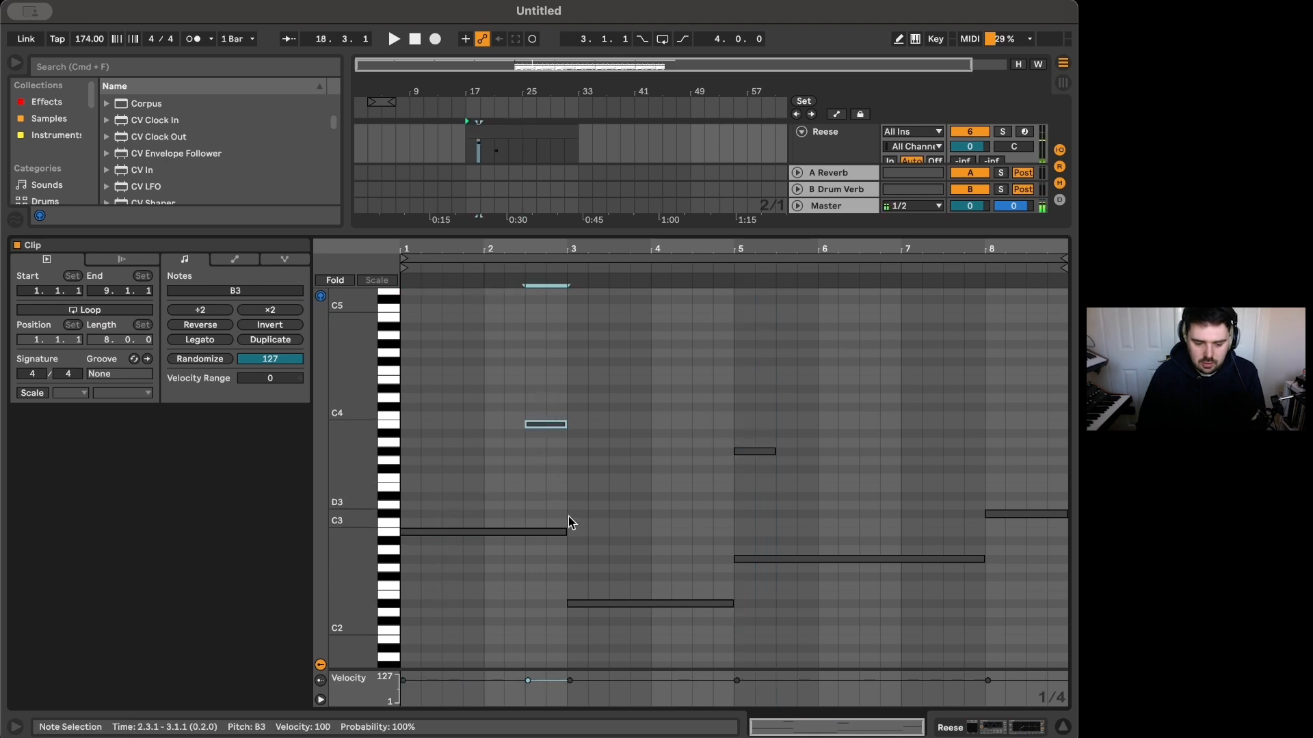
{"action": "left_click_drag", "start_coordinate": [644, 560], "coordinate": [653, 674]}
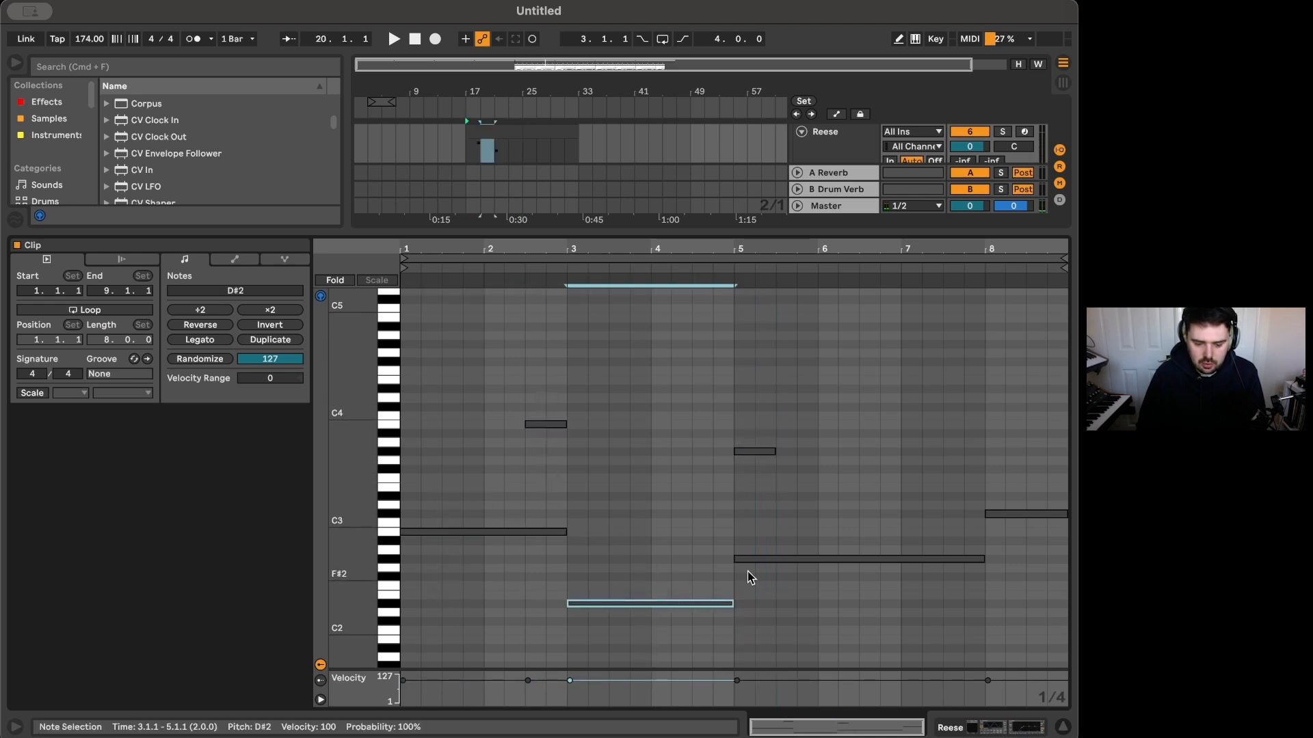
{"action": "left_click_drag", "start_coordinate": [788, 523], "coordinate": [783, 602]}
{"action": "left_click_drag", "start_coordinate": [746, 411], "coordinate": [745, 471]}
Step: Play the clip from bar 17 and shorten the G#2 note so it starts at 5.3.1, after the G#3 note
{"action": "left_click", "coordinate": [473, 149]}
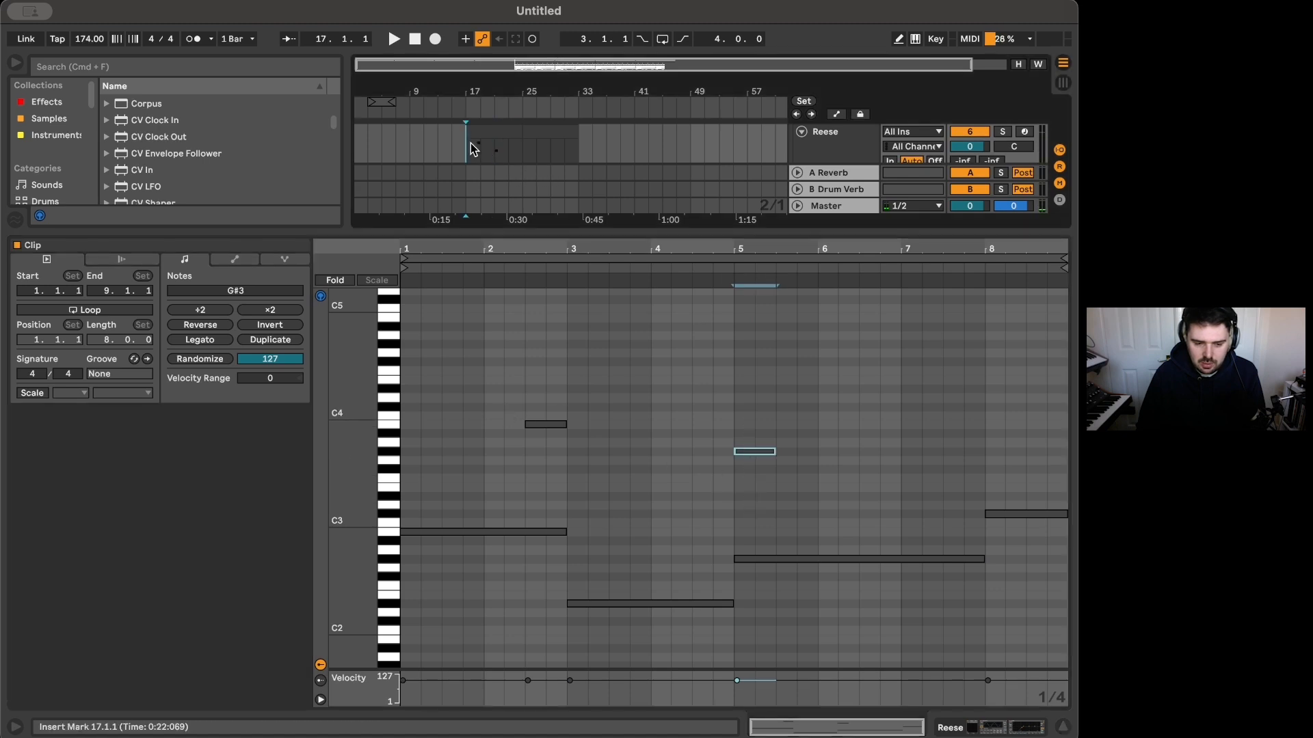
{"action": "key", "text": "space"}
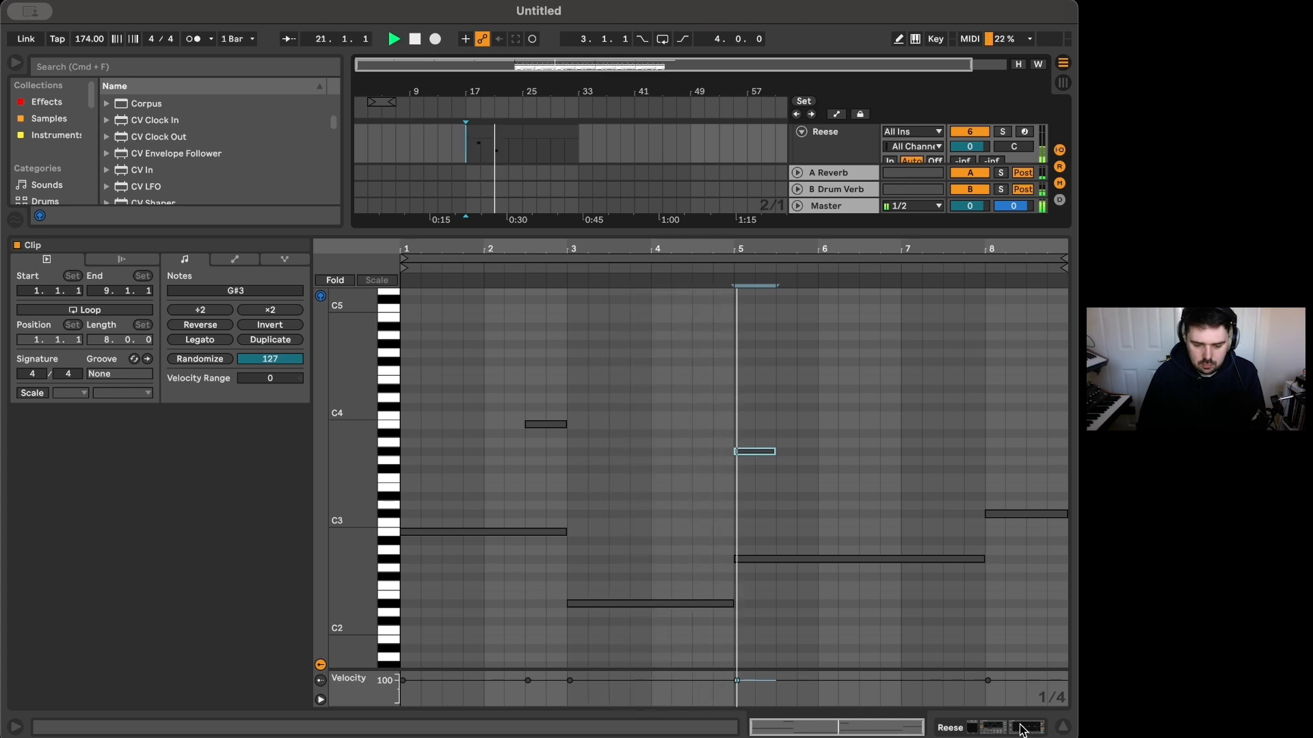
{"action": "key", "text": "space"}
{"action": "left_click", "coordinate": [736, 547]}
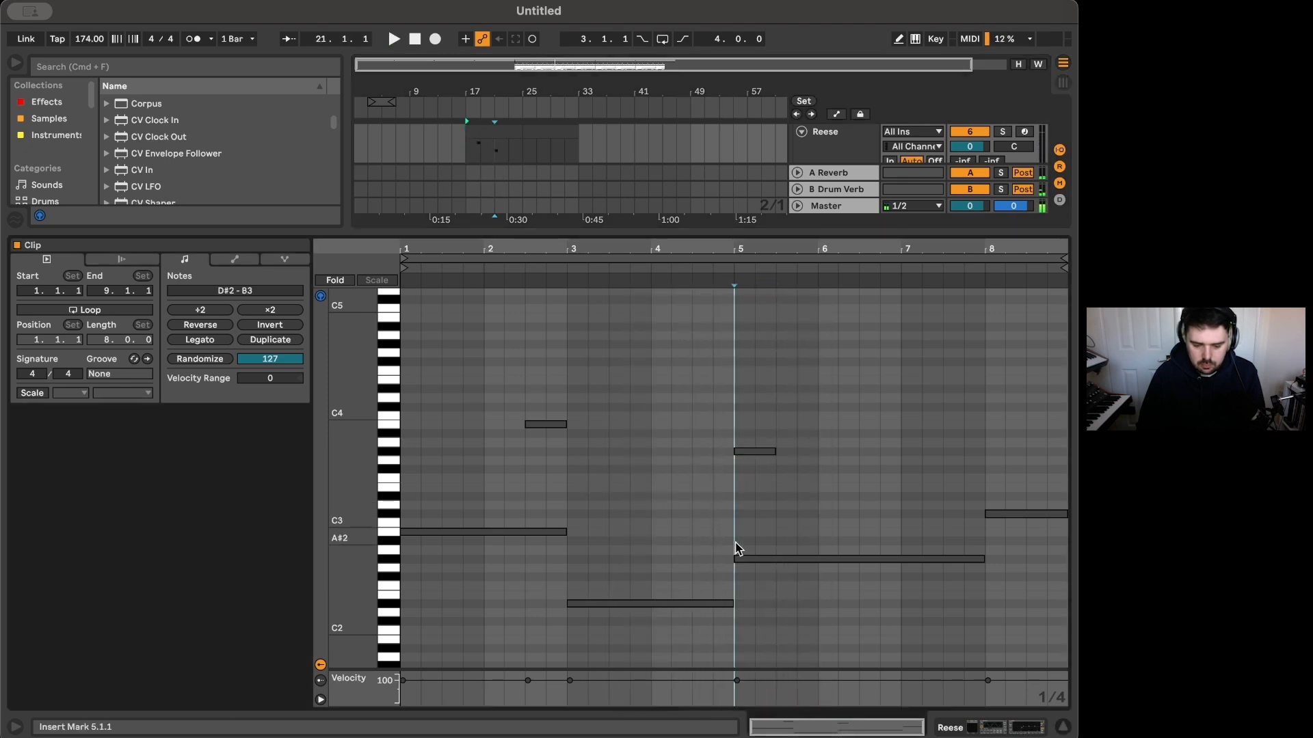
{"action": "left_click_drag", "start_coordinate": [735, 558], "coordinate": [776, 558]}
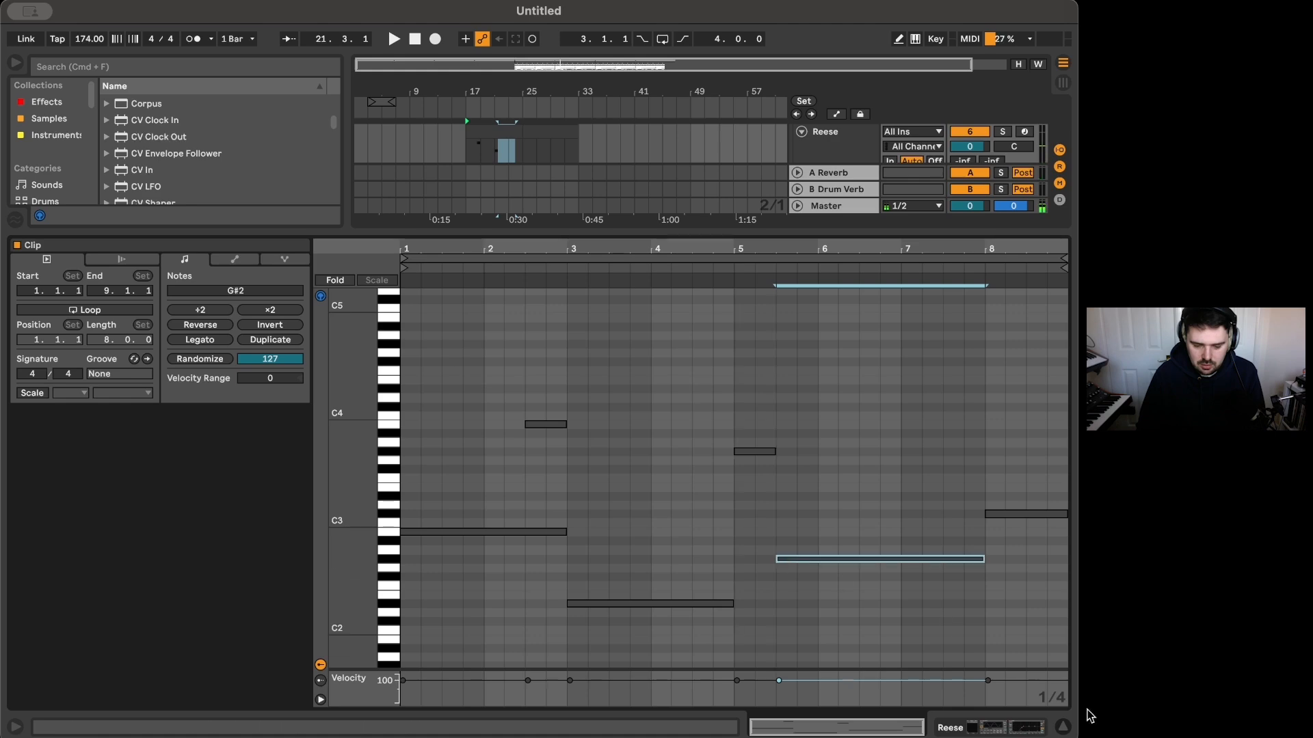
Step: Copy the edited Reese clip to the 7 Serum track and duplicate both clips over bars 25 to 33 during playback
{"action": "left_click", "coordinate": [1028, 726]}
{"action": "left_click", "coordinate": [508, 210]}
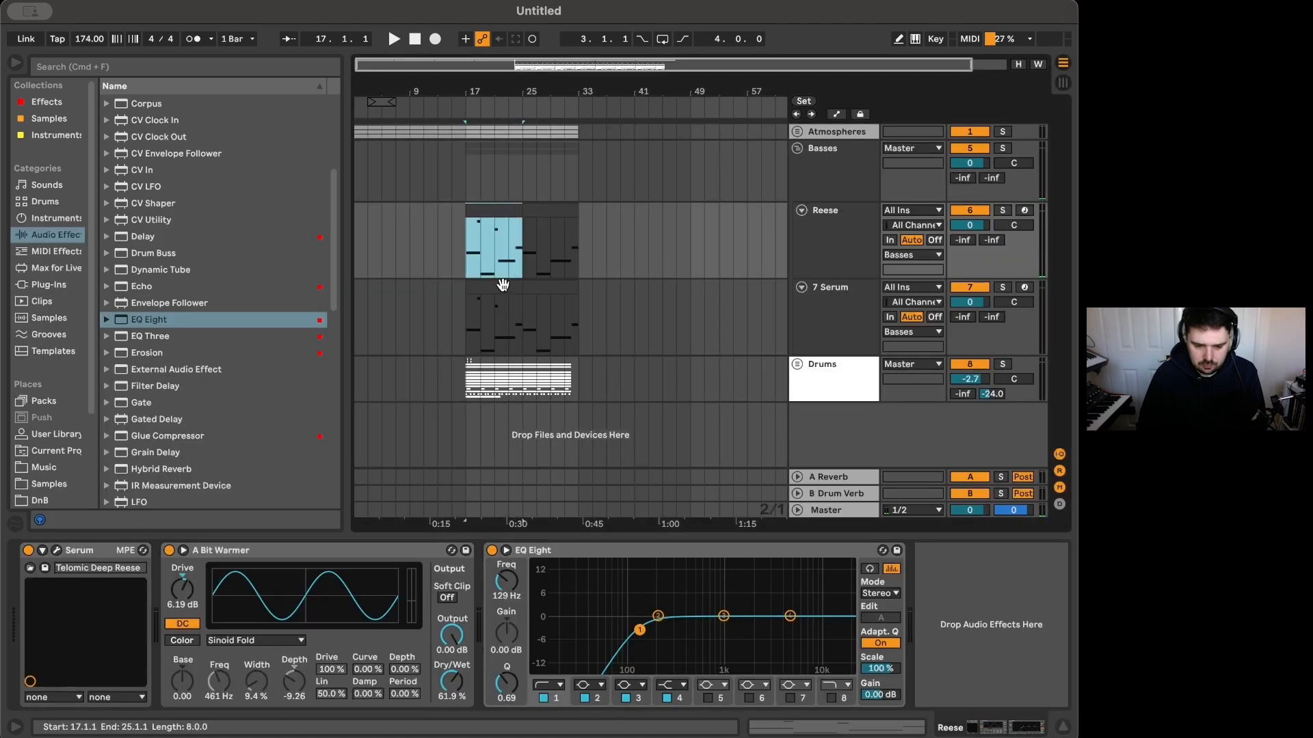
{"action": "left_click", "coordinate": [502, 285]}
{"action": "key", "text": "space"}
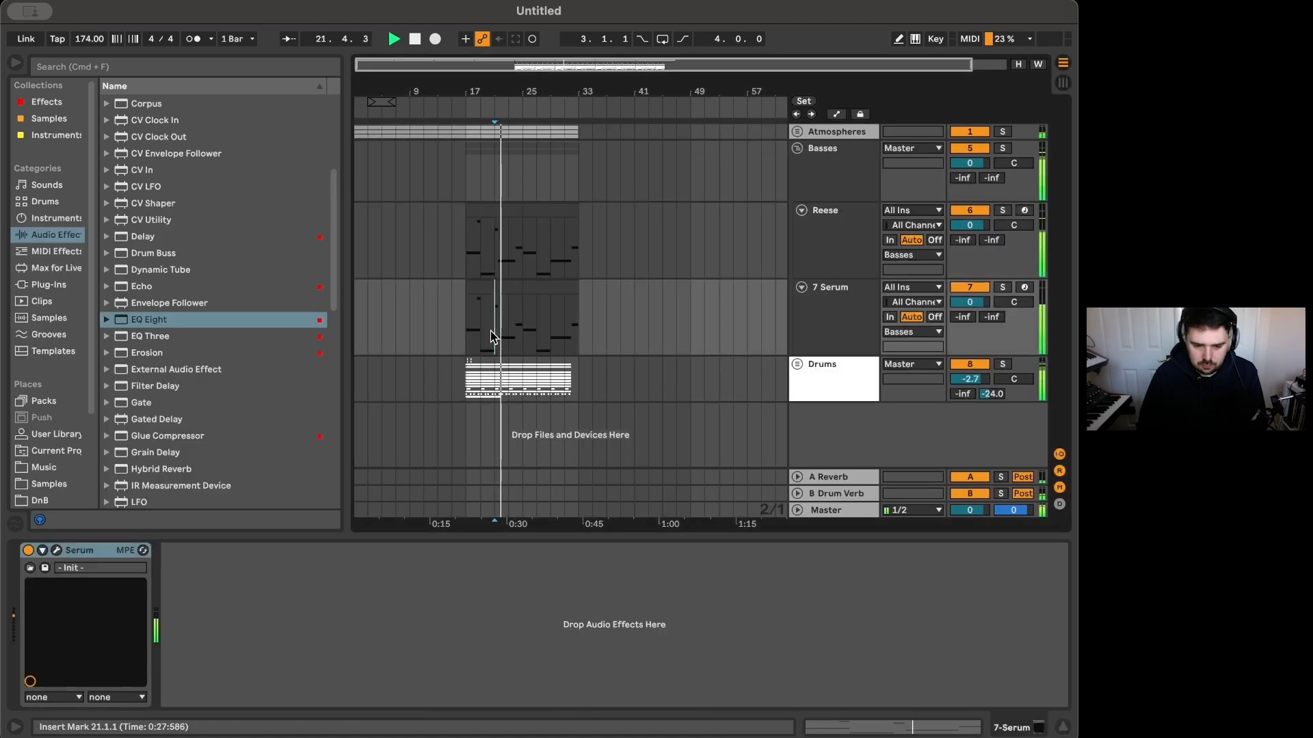
{"action": "left_click", "coordinate": [506, 205]}
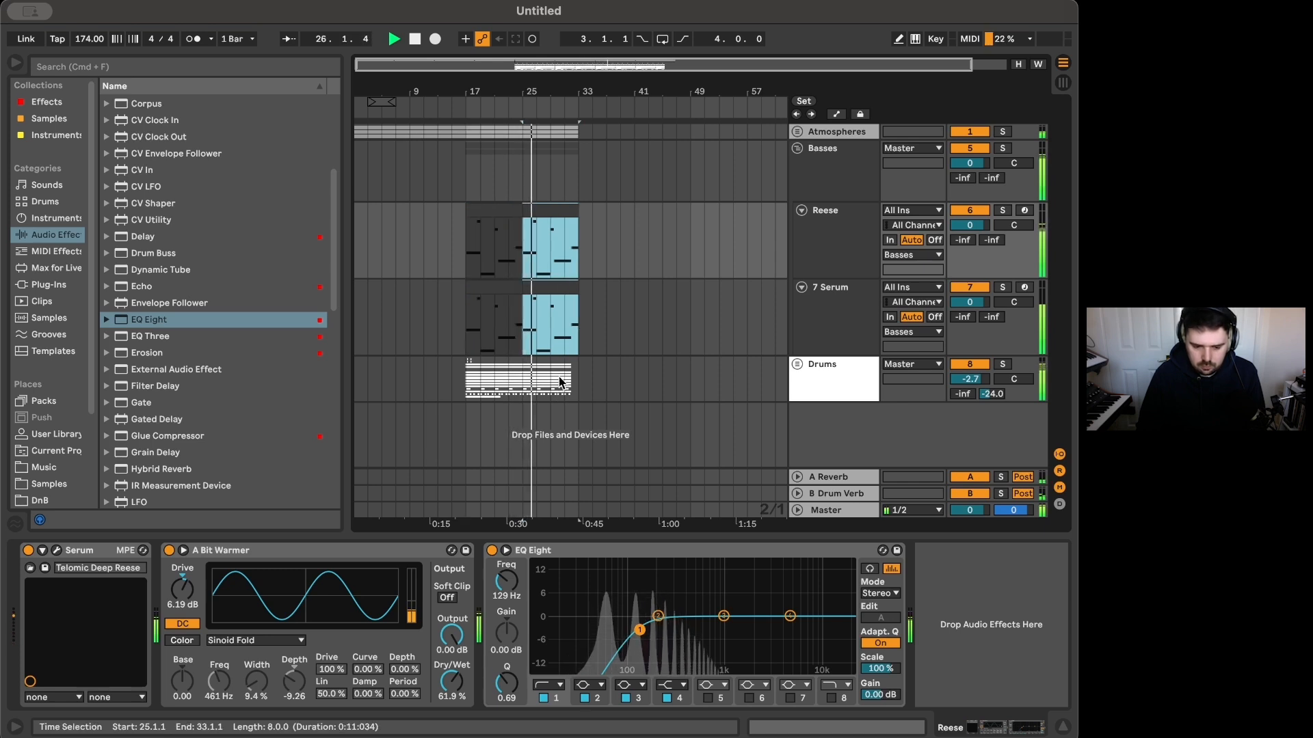
Step: Open Serum on the Reese track, change its filter type to MG Low 18 and audition it from bar 17
{"action": "left_click", "coordinate": [845, 231]}
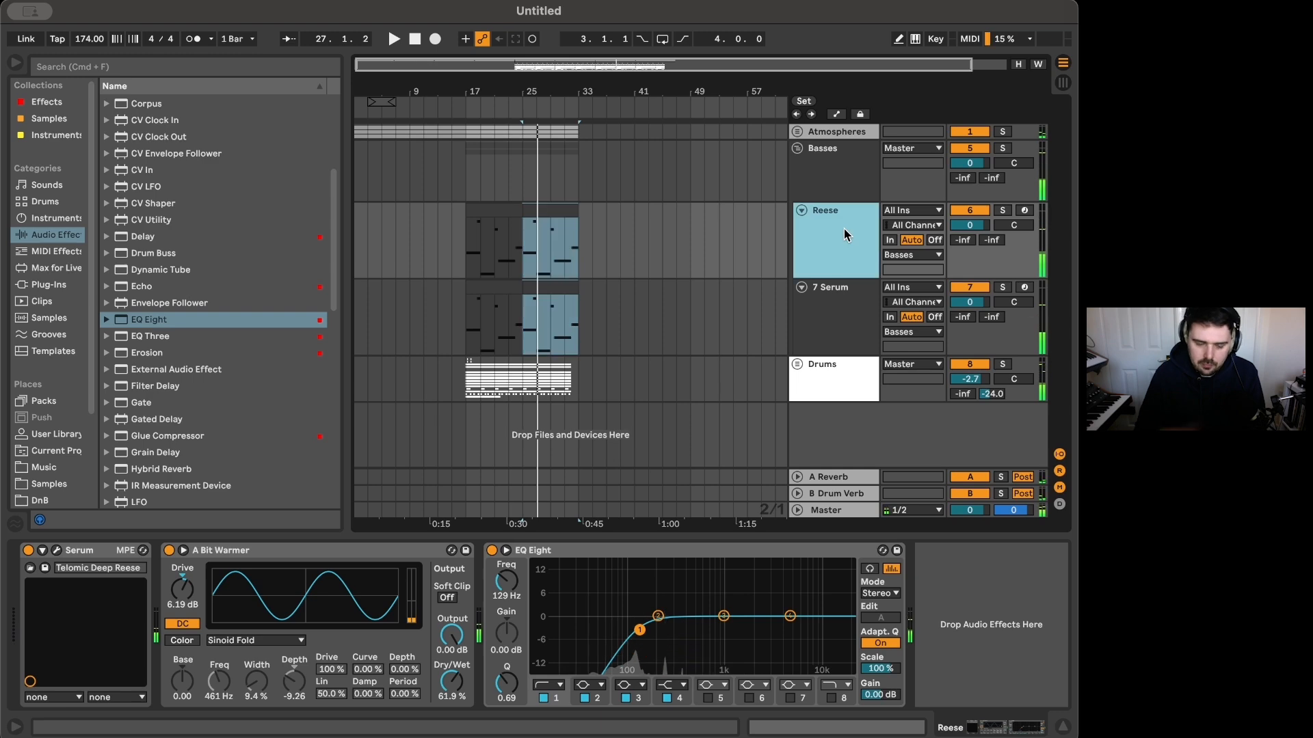
{"action": "left_click", "coordinate": [57, 549]}
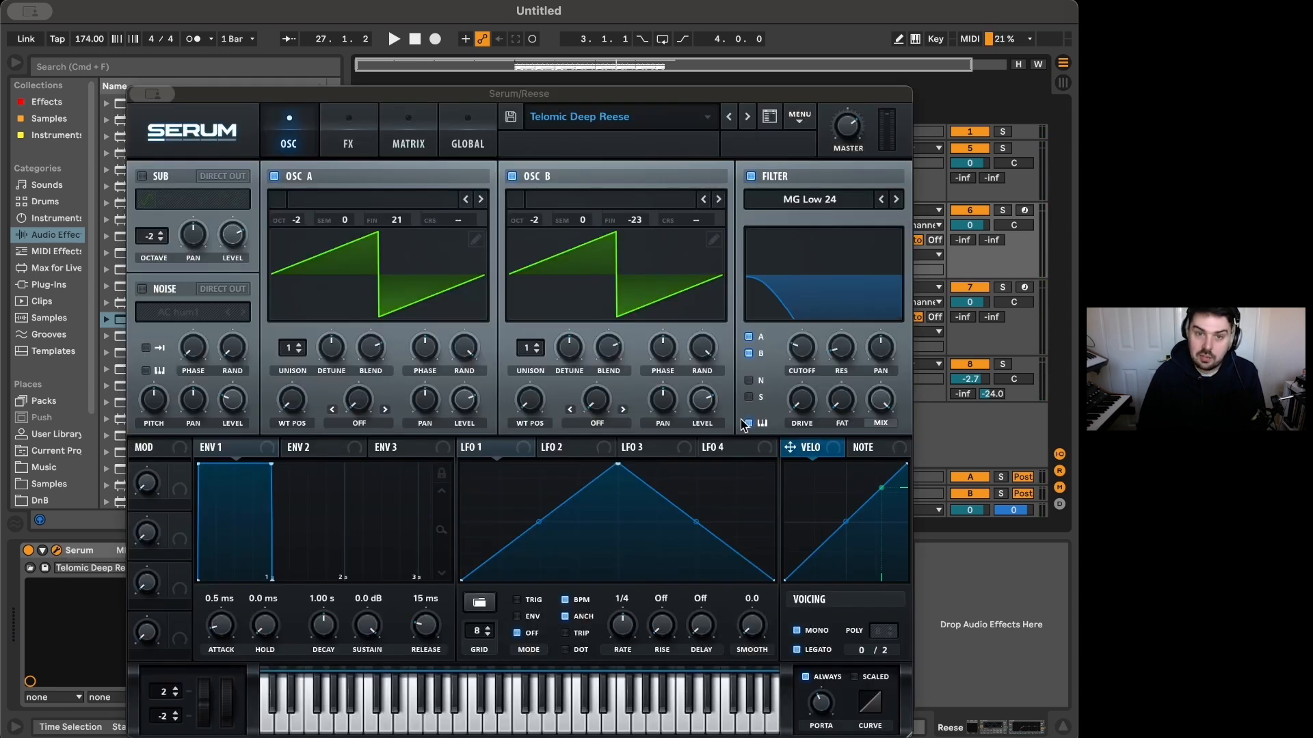
{"action": "left_click_drag", "start_coordinate": [610, 96], "coordinate": [567, 357]}
{"action": "left_click", "coordinate": [450, 261]}
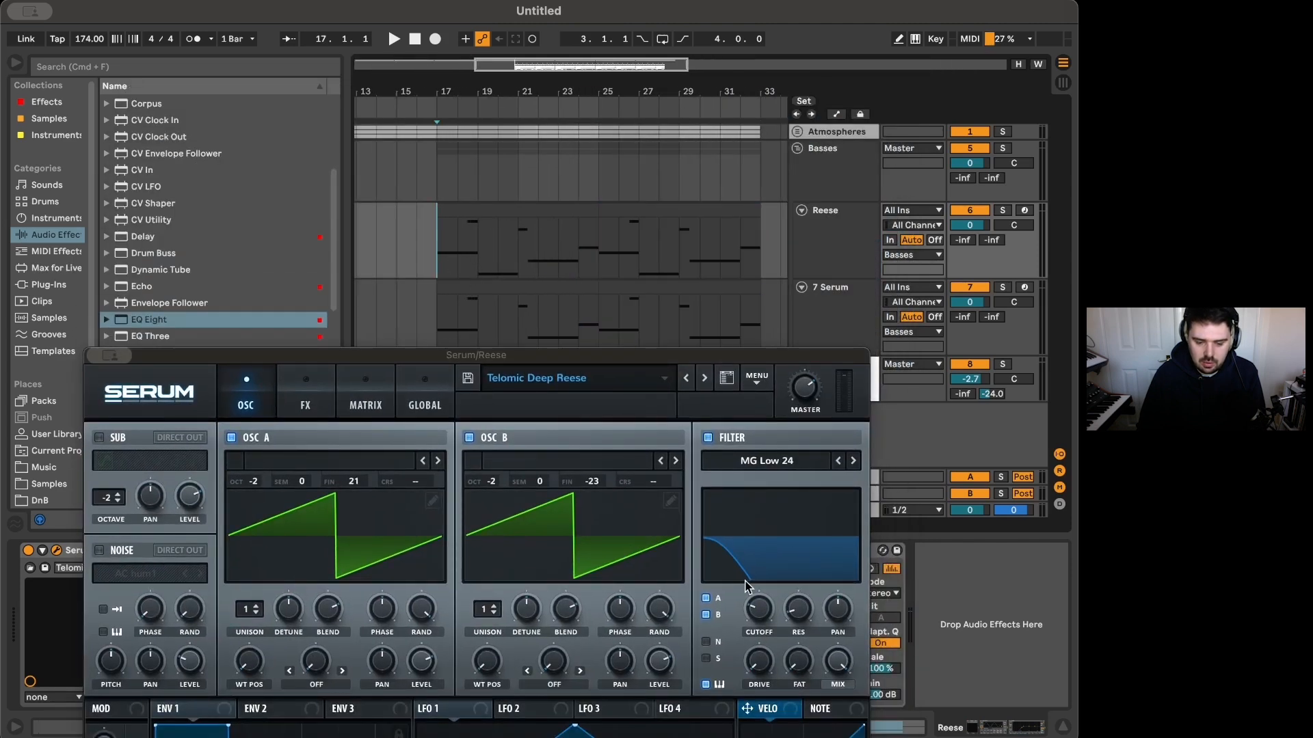
{"action": "left_click", "coordinate": [838, 463]}
{"action": "key", "text": "space"}
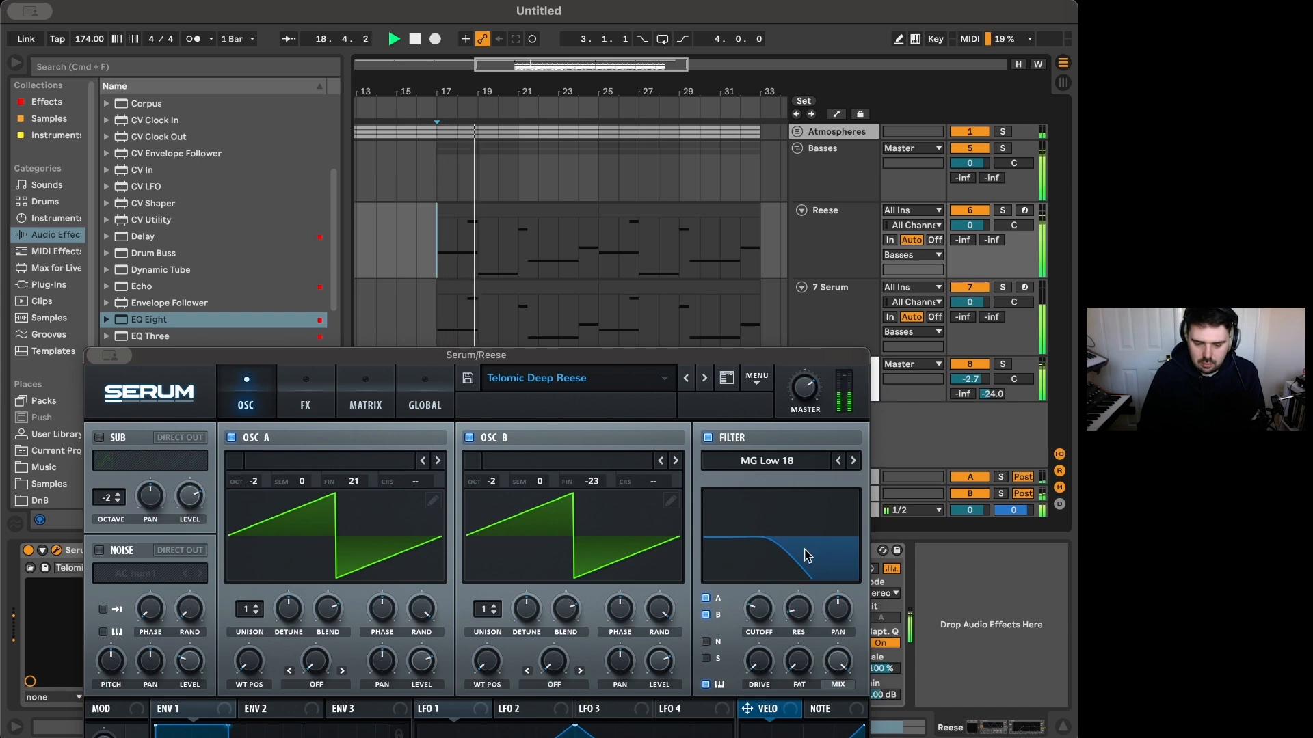
{"action": "key", "text": "space"}
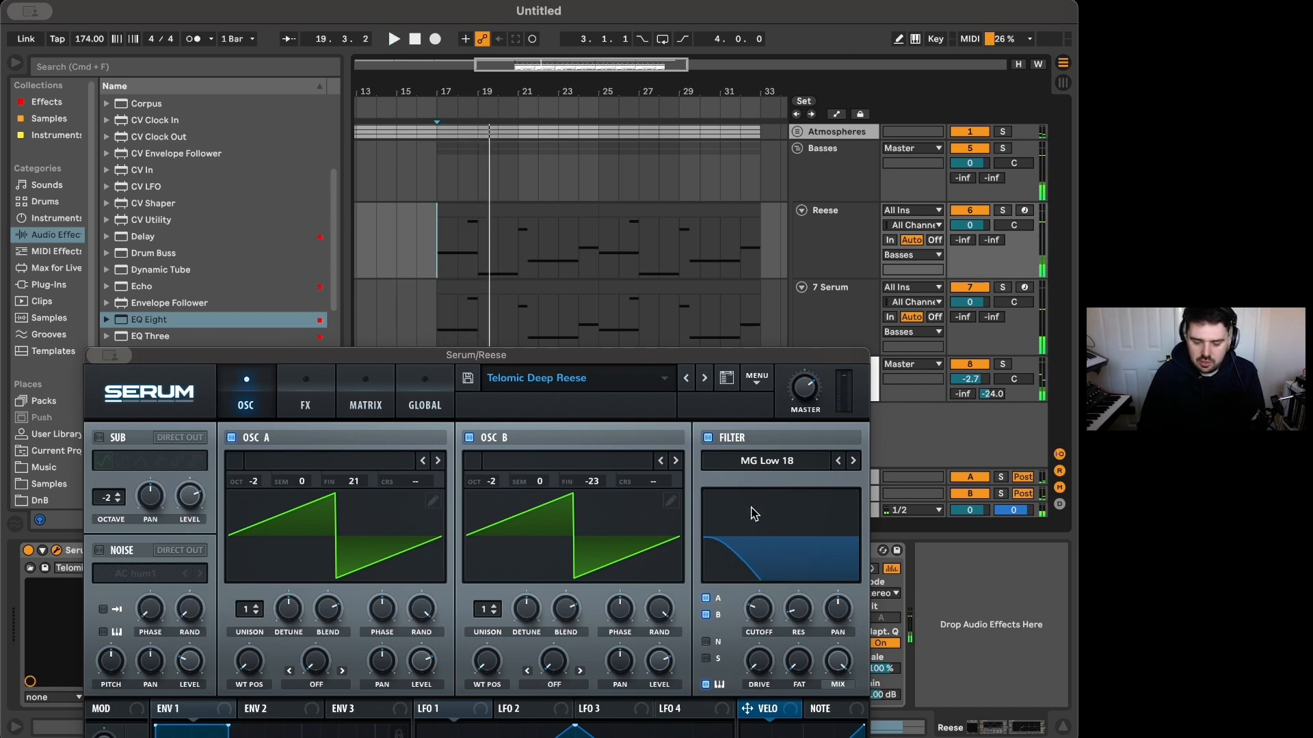
Step: Enable the Distortion effect in the Reese track's Serum
{"action": "left_click_drag", "start_coordinate": [199, 352], "coordinate": [269, 101]}
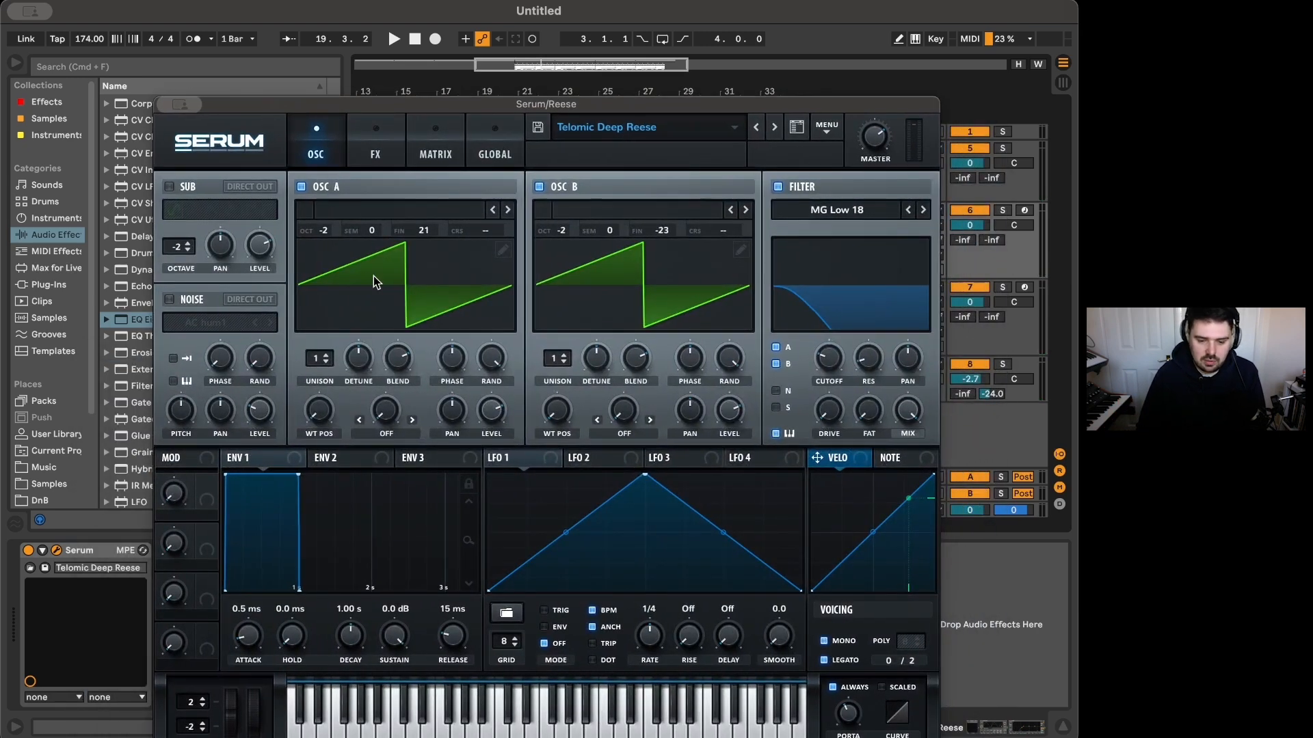
{"action": "left_click", "coordinate": [375, 154]}
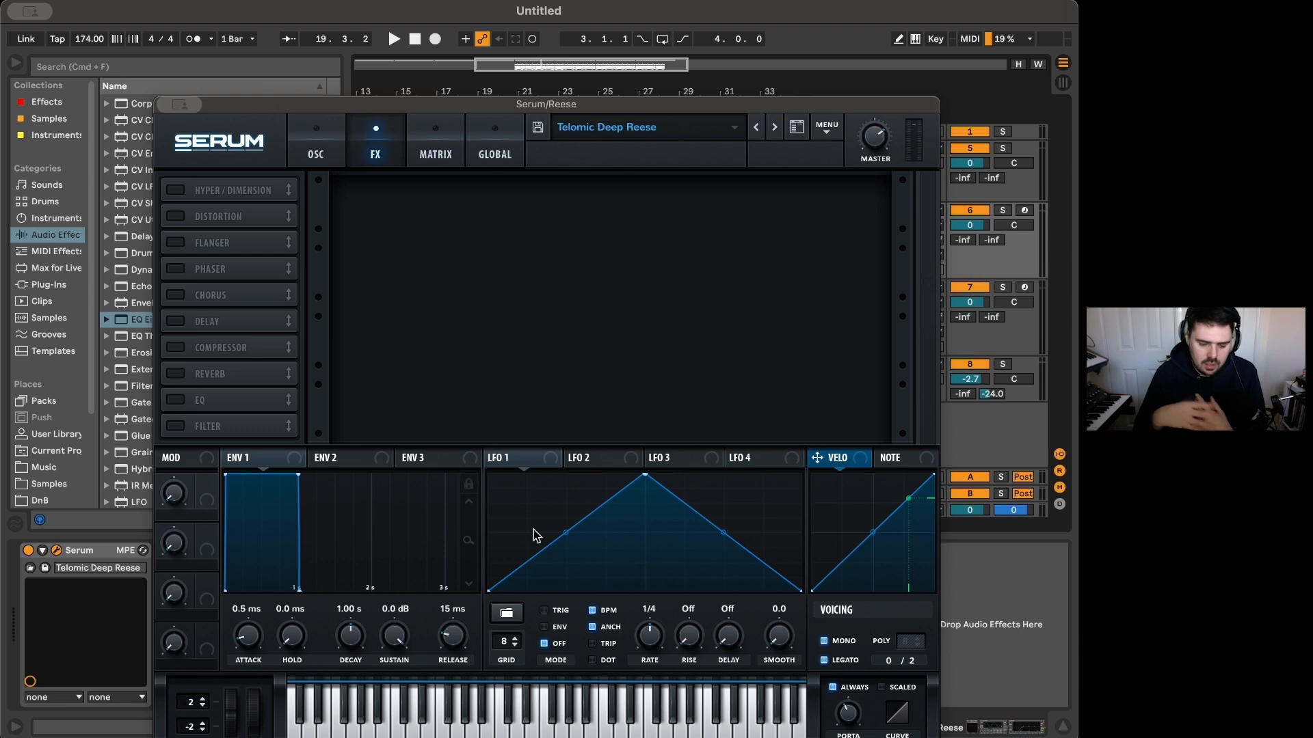
{"action": "left_click", "coordinate": [176, 217]}
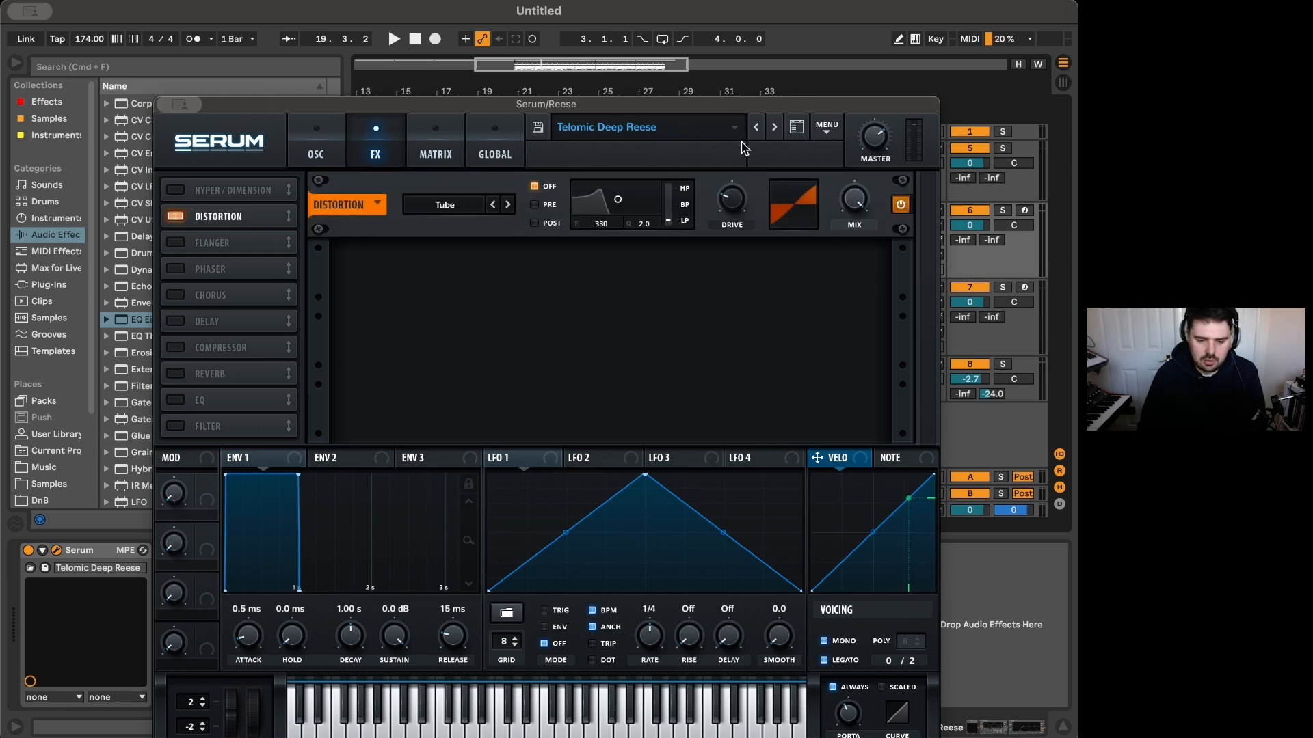
Step: Solo the 7 Serum track and play it from bar 17, and solo the Reese track to compare the two
{"action": "left_click_drag", "start_coordinate": [759, 104], "coordinate": [739, 528]}
{"action": "left_click", "coordinate": [829, 308]}
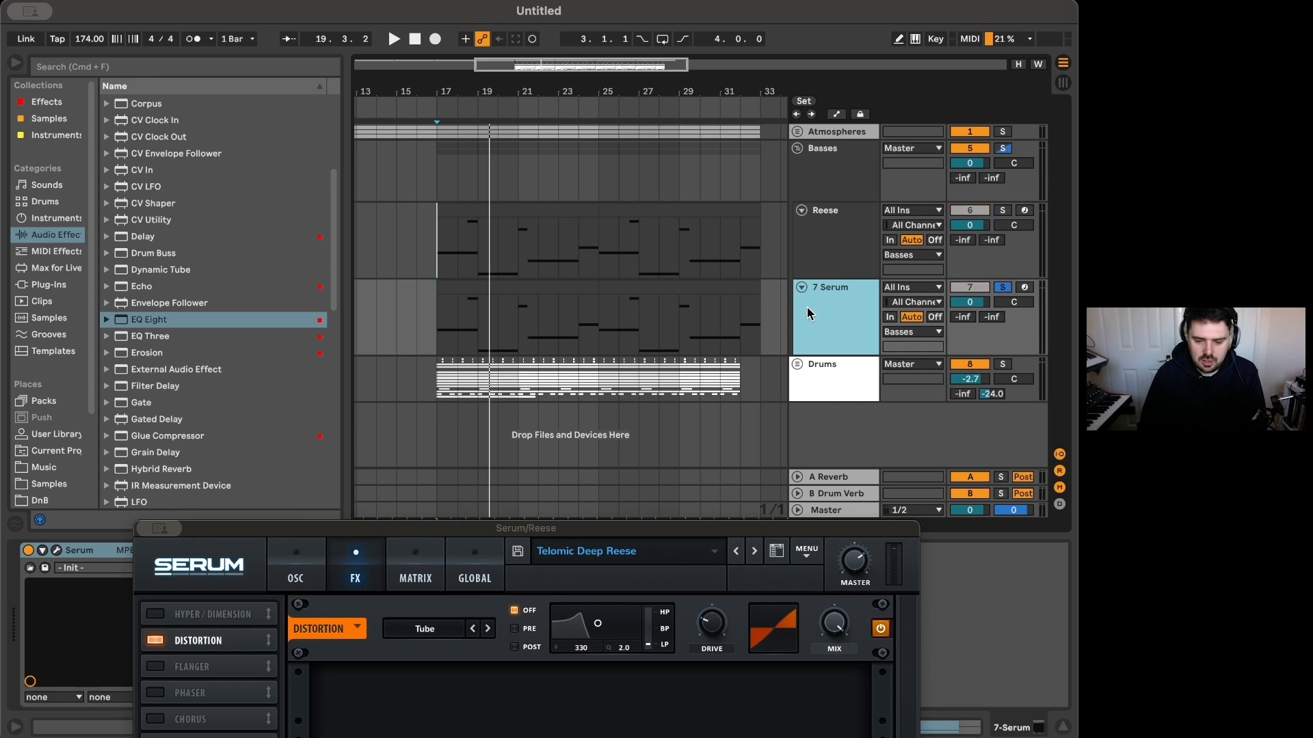
{"action": "left_click", "coordinate": [443, 321]}
{"action": "key", "text": "space"}
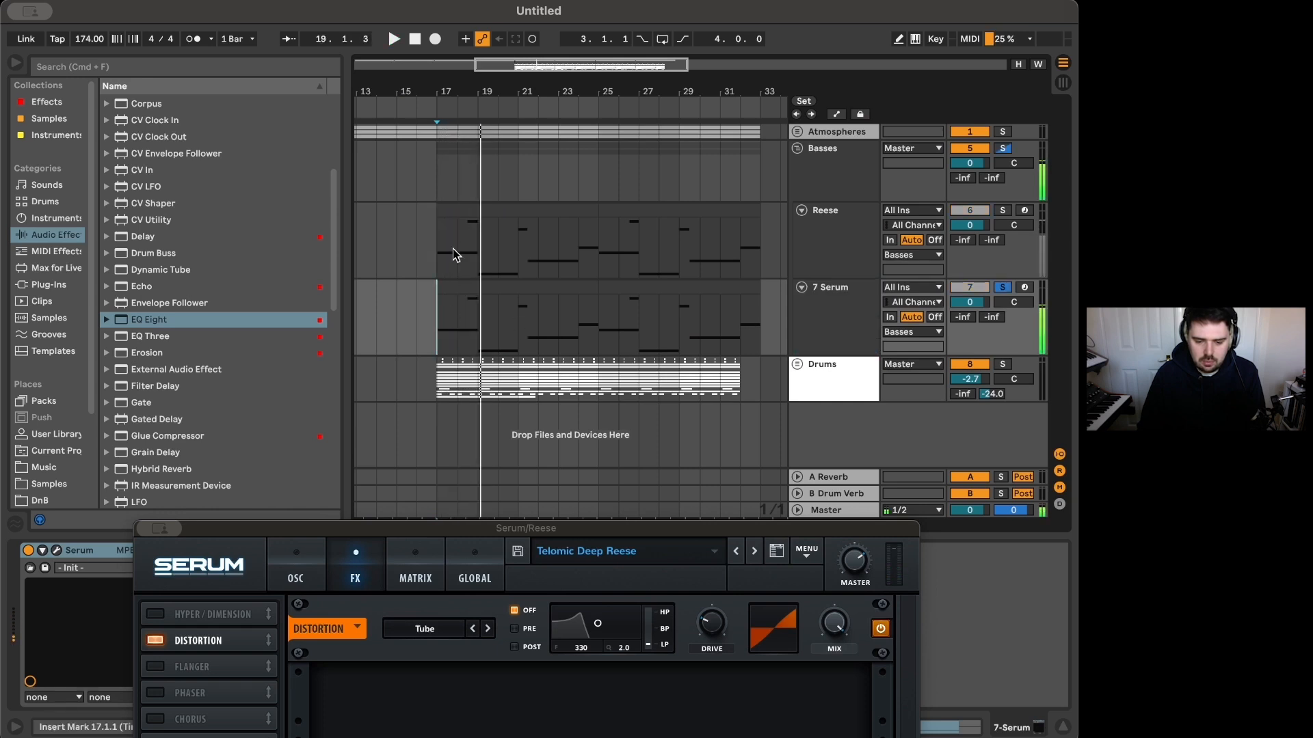
{"action": "left_click", "coordinate": [835, 232]}
{"action": "key", "text": "s"}
{"action": "key", "text": "space"}
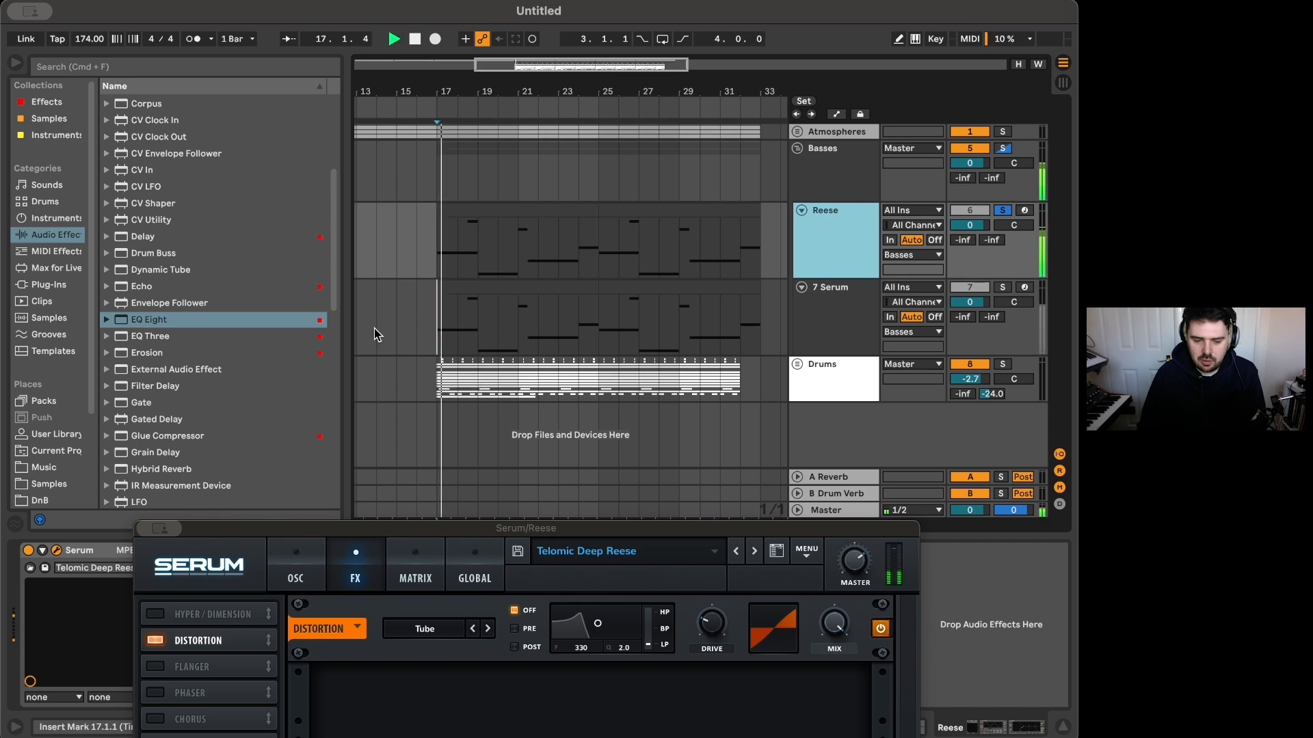
Step: Increase the drive of the Reese's Tube distortion while listening to the soloed track
{"action": "left_click_drag", "start_coordinate": [551, 529], "coordinate": [595, 140]}
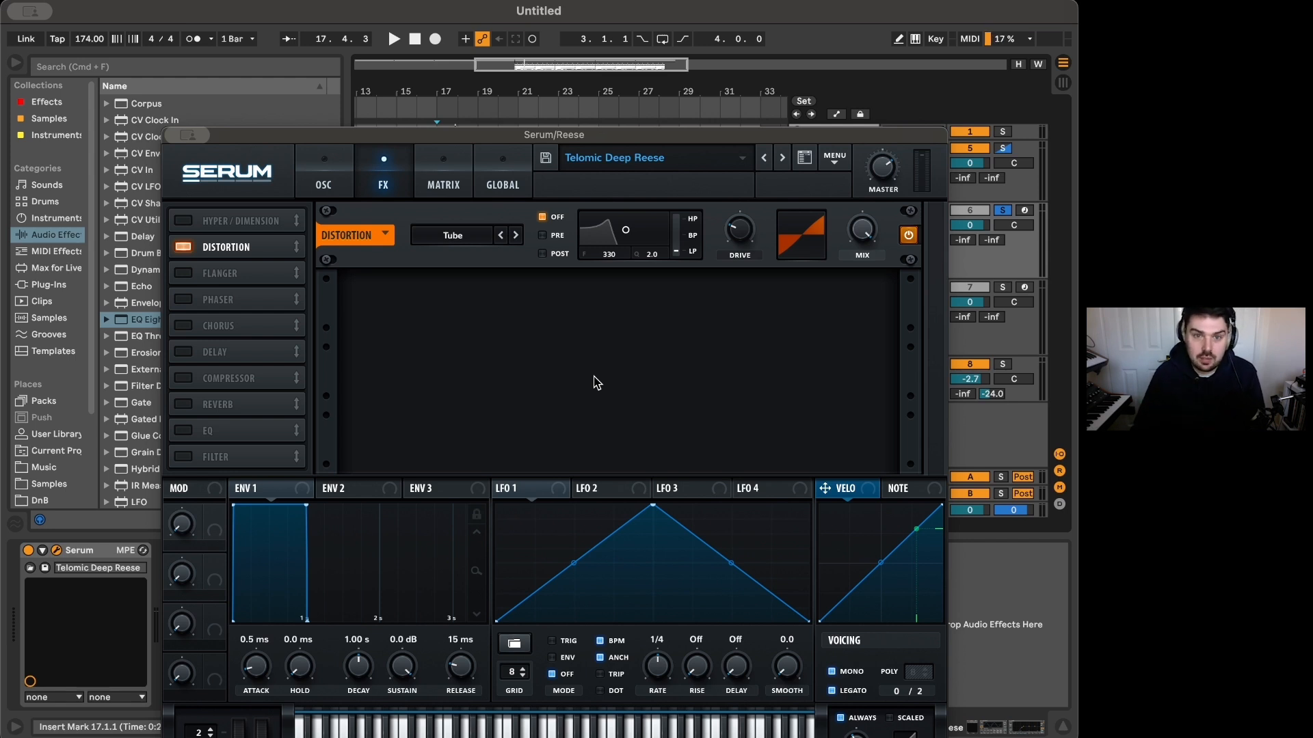
{"action": "left_click_drag", "start_coordinate": [729, 245], "coordinate": [751, 158]}
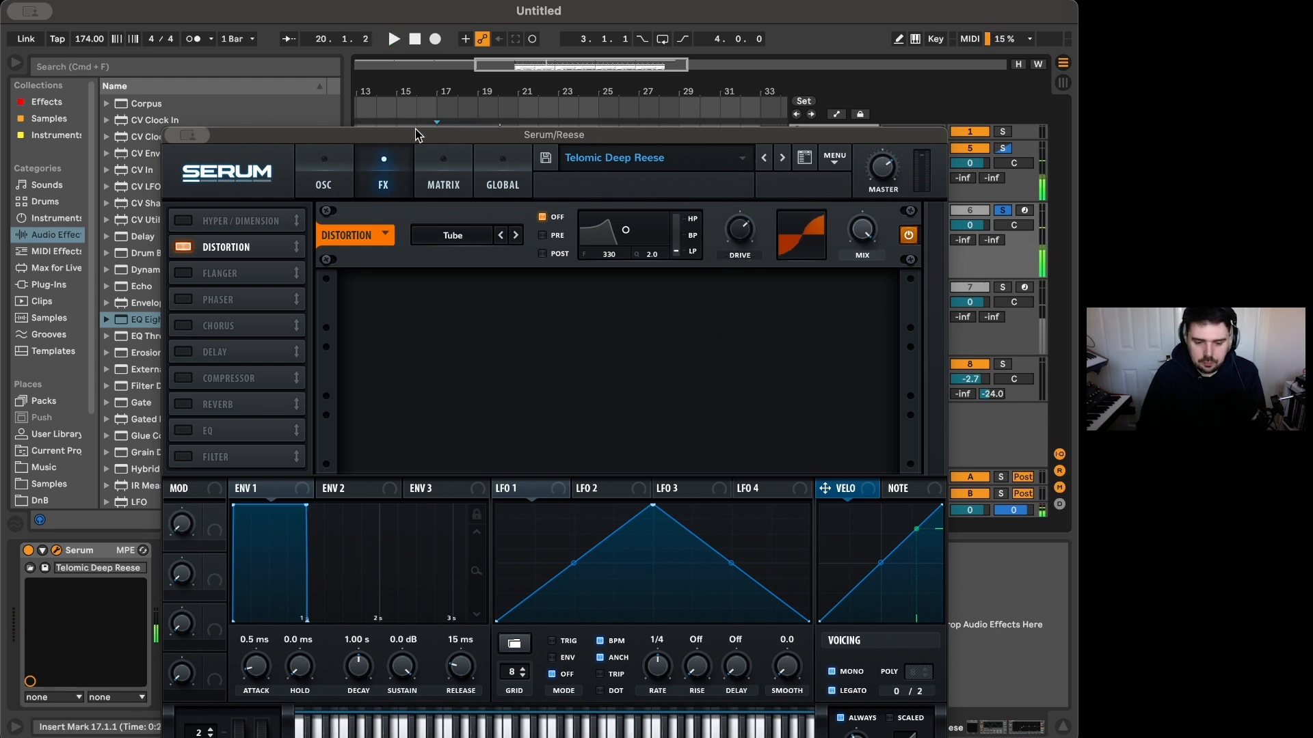
{"action": "key", "text": "space"}
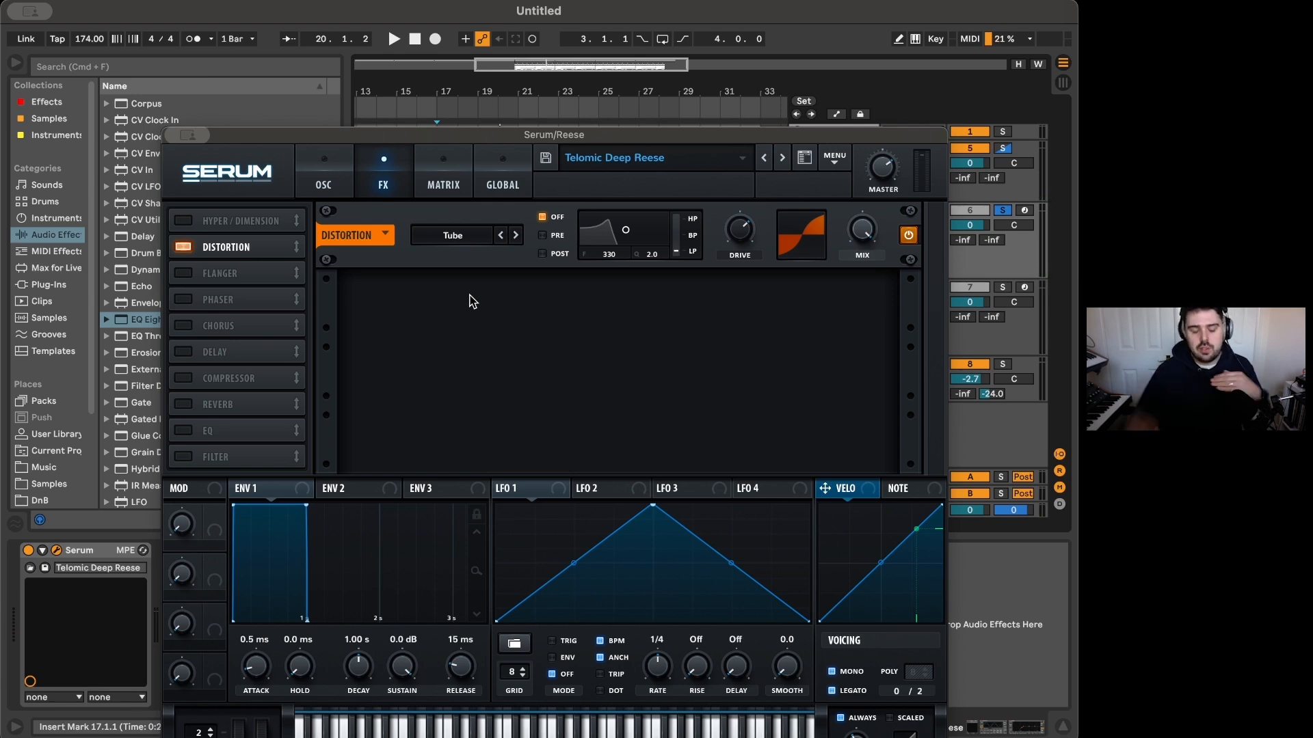
Step: Review the Reese patch's oscillators and distortion settings and play the soloed bass again from bar 17
{"action": "left_click", "coordinate": [309, 169]}
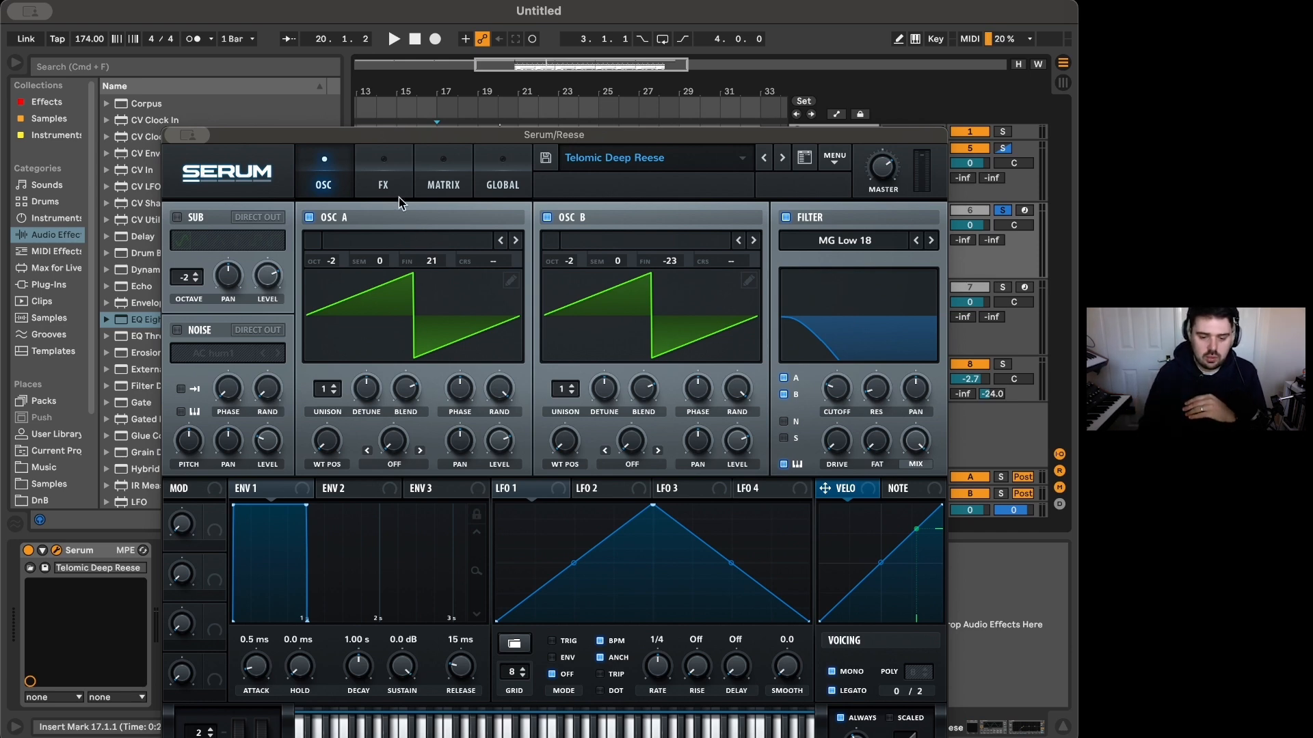
{"action": "left_click", "coordinate": [385, 182]}
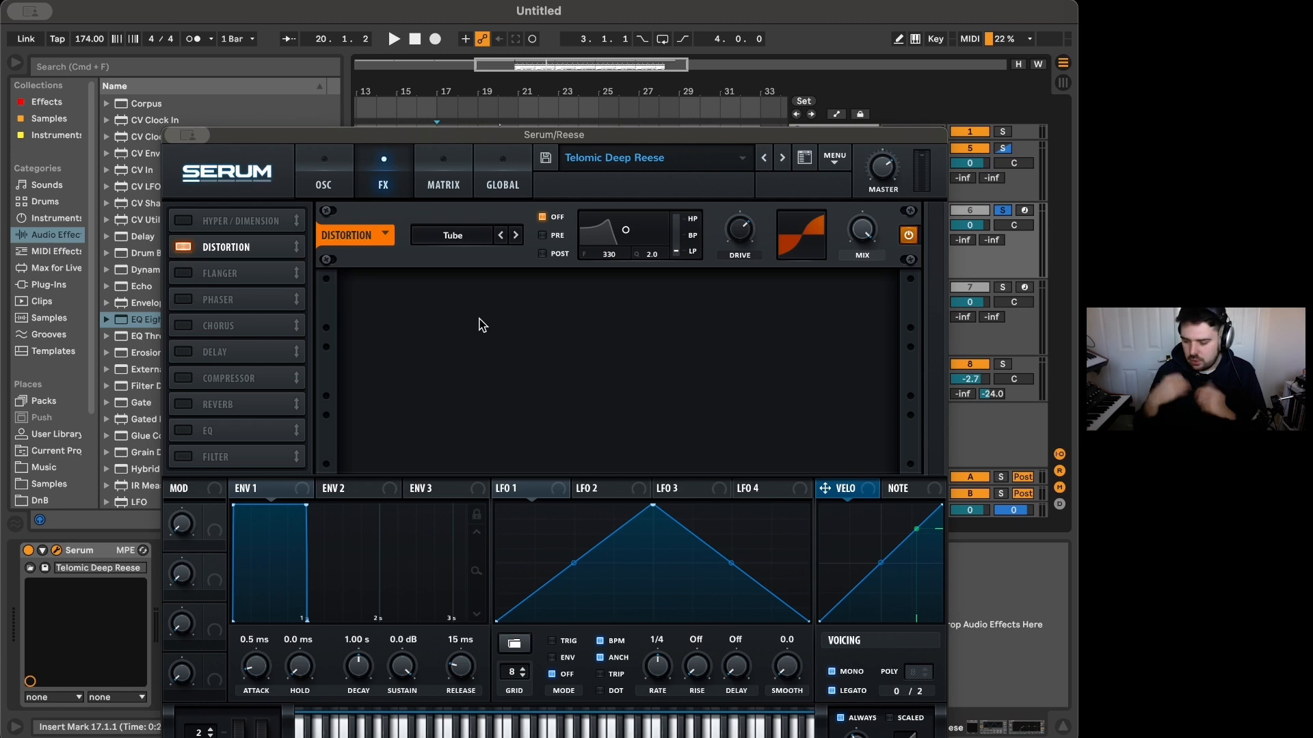
{"action": "key", "text": "space"}
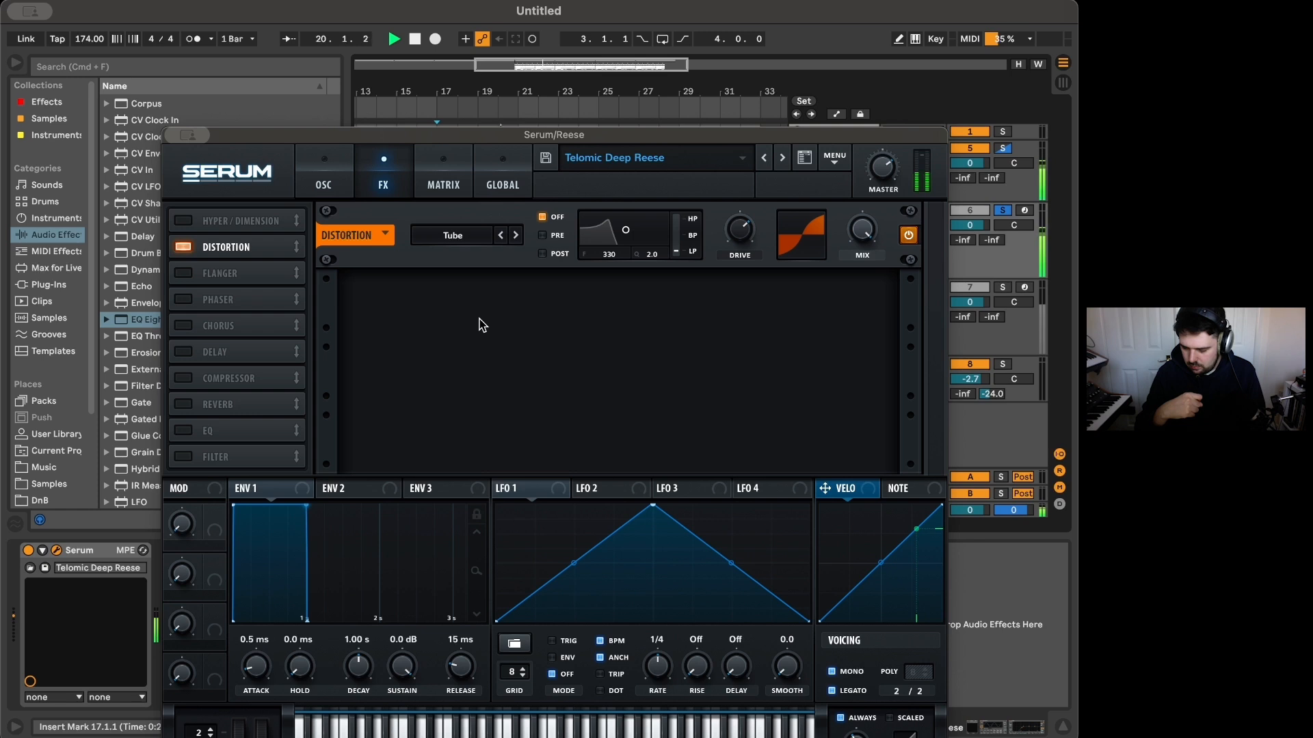
{"action": "key", "text": "space"}
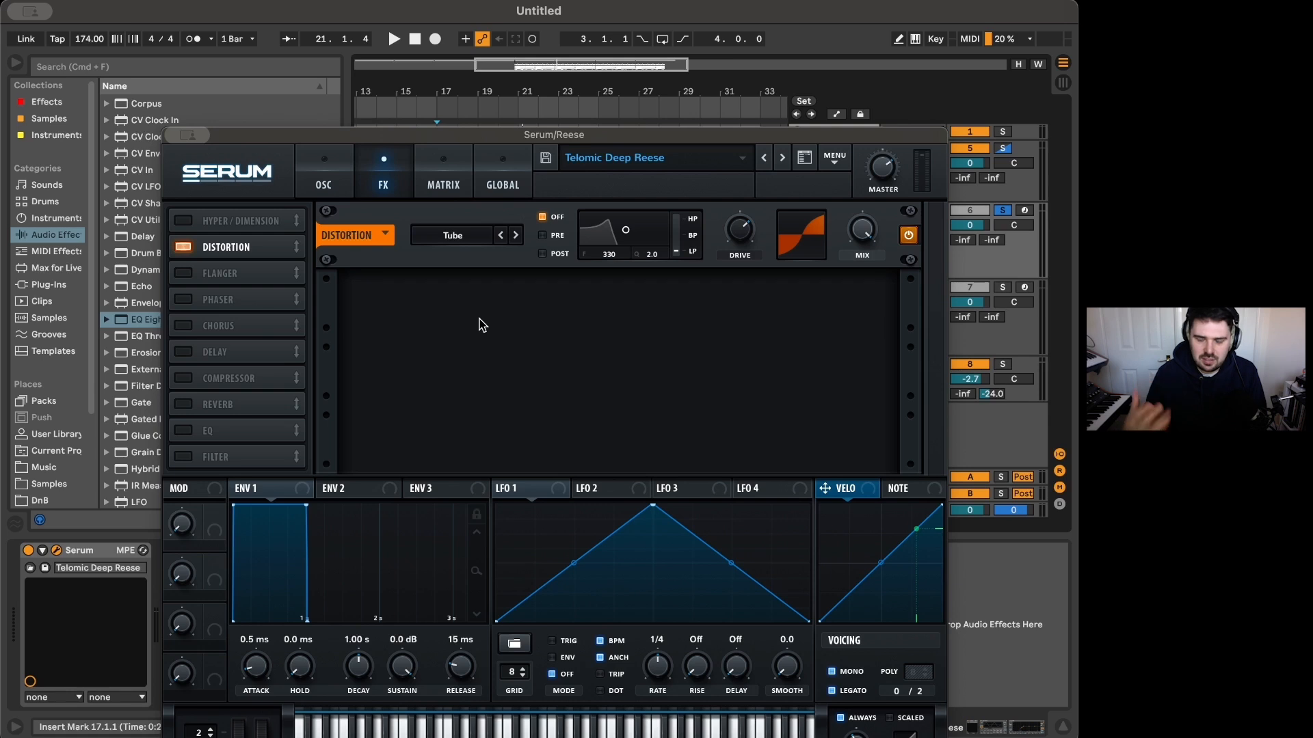
Step: Play the soloed Reese from bar 17 to judge the Tube distortion
{"action": "key", "text": "space"}
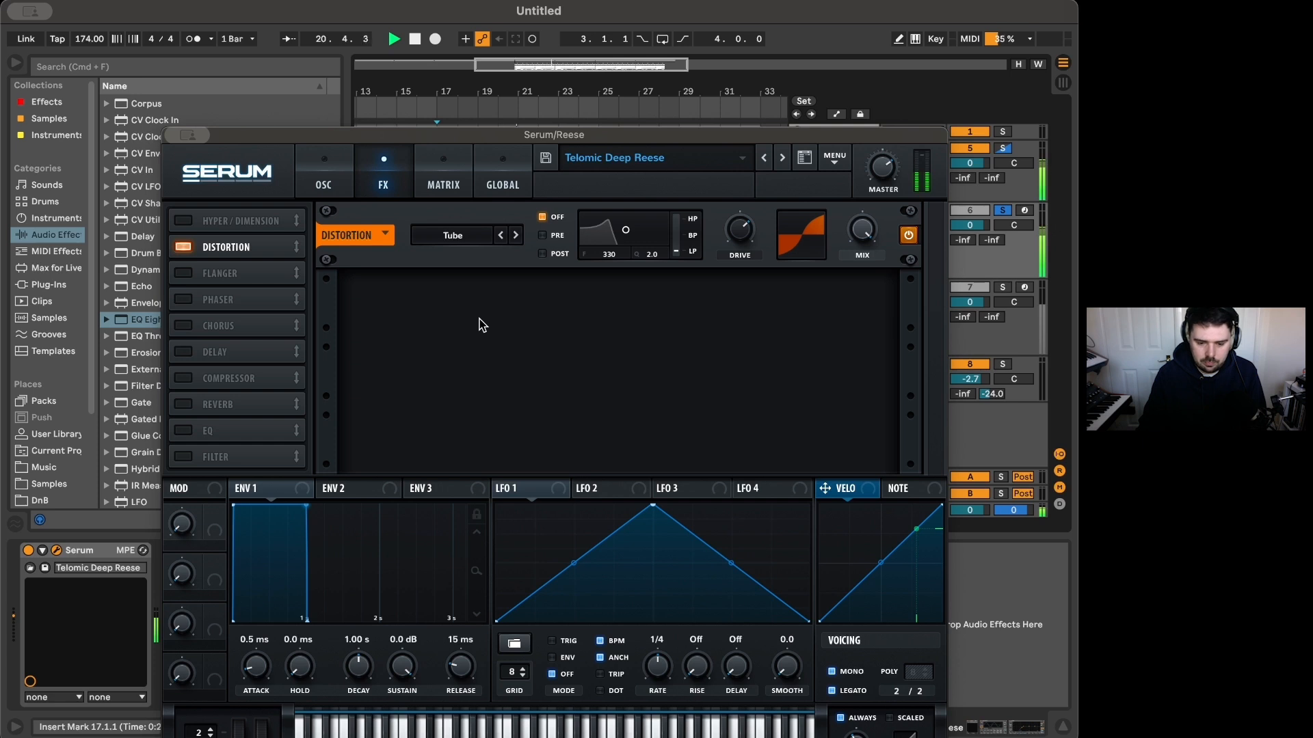
{"action": "key", "text": "space"}
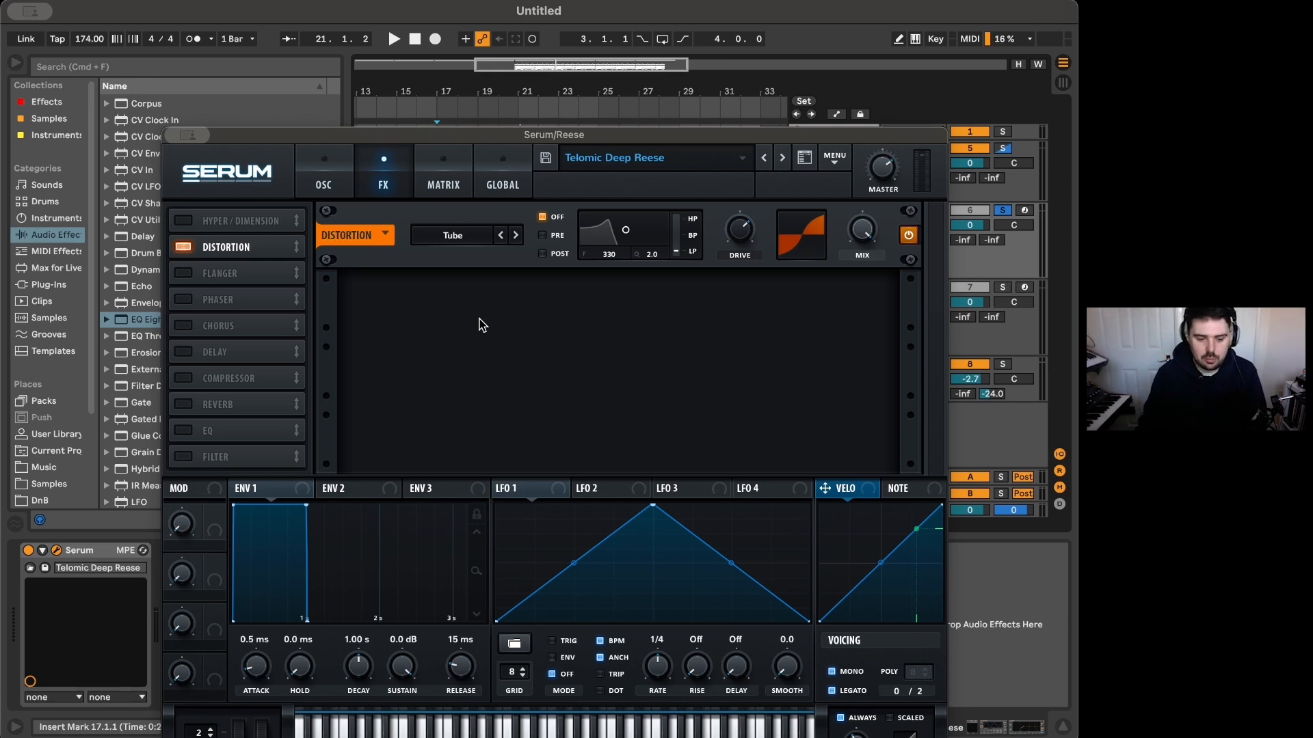
{"action": "key", "text": "space"}
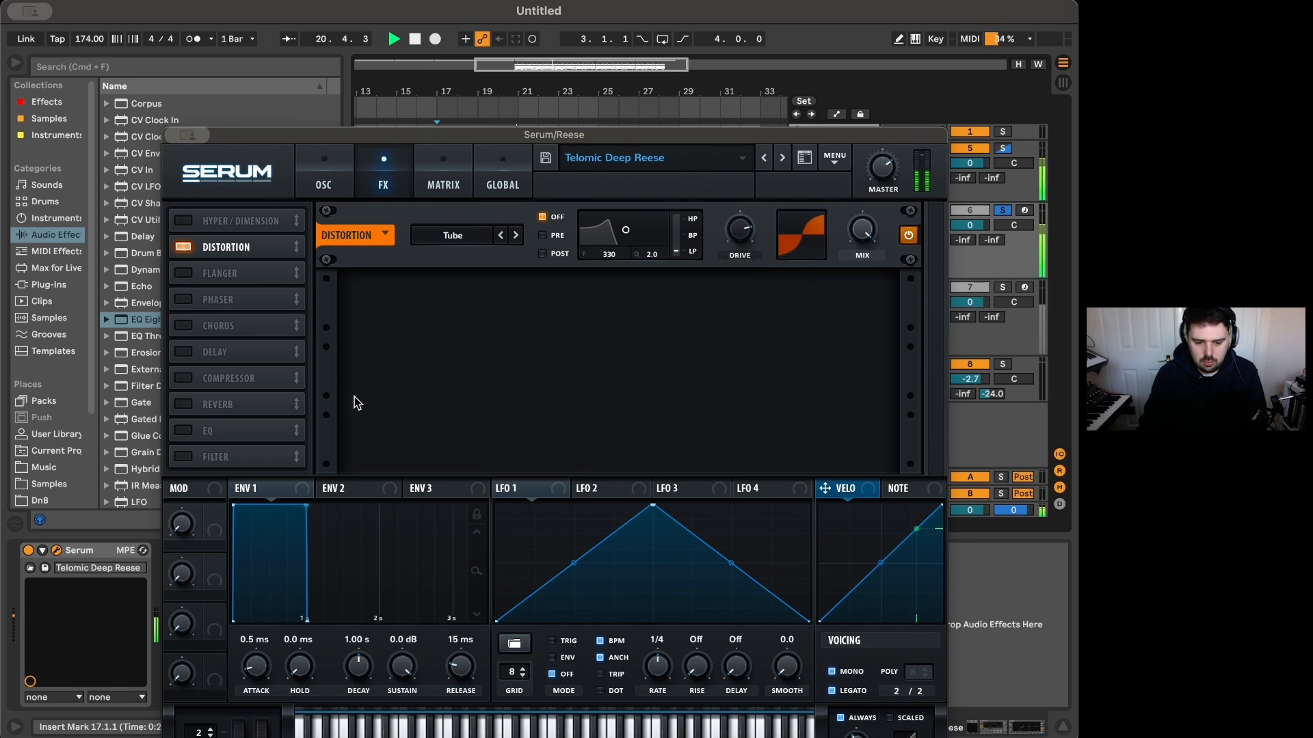
{"action": "key", "text": "space"}
Step: Try other distortion types such as SoftClip and Diode 2 with different drive amounts, and return the type to Tube
{"action": "left_click", "coordinate": [516, 235]}
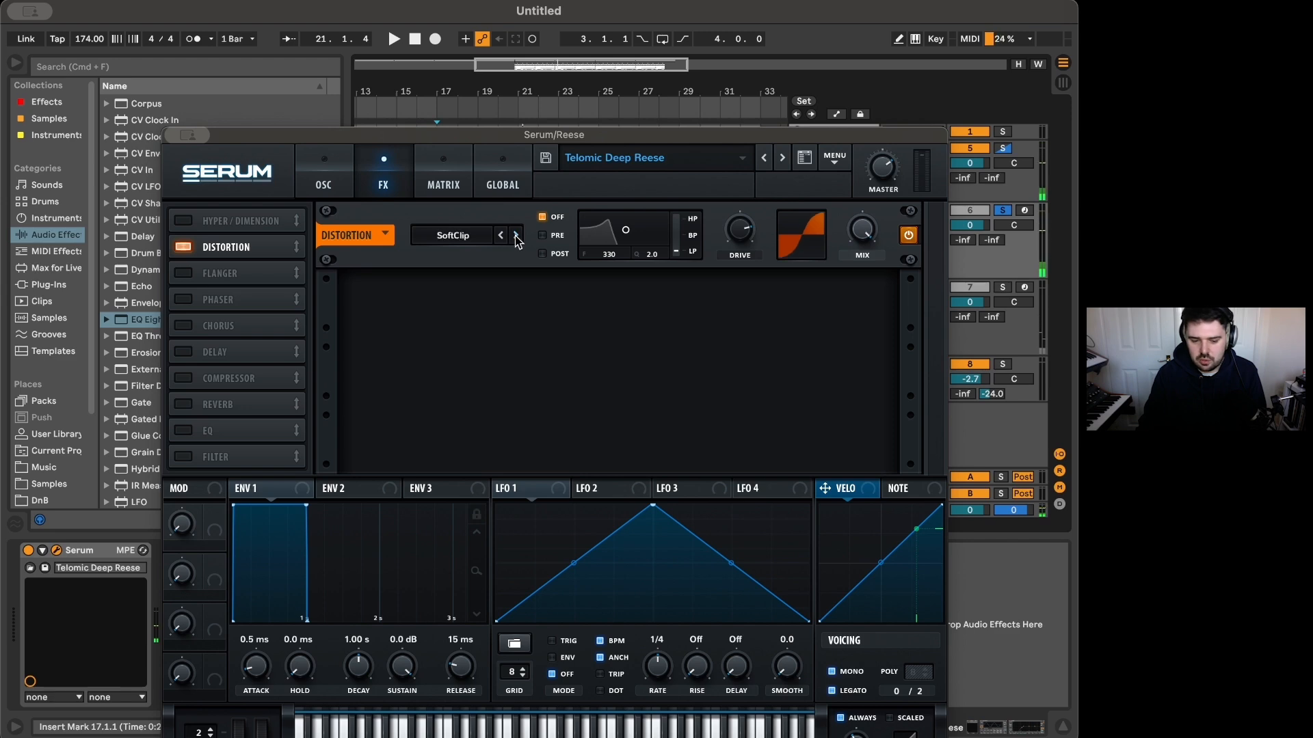
{"action": "left_click", "coordinate": [516, 235]}
{"action": "key", "text": "space"}
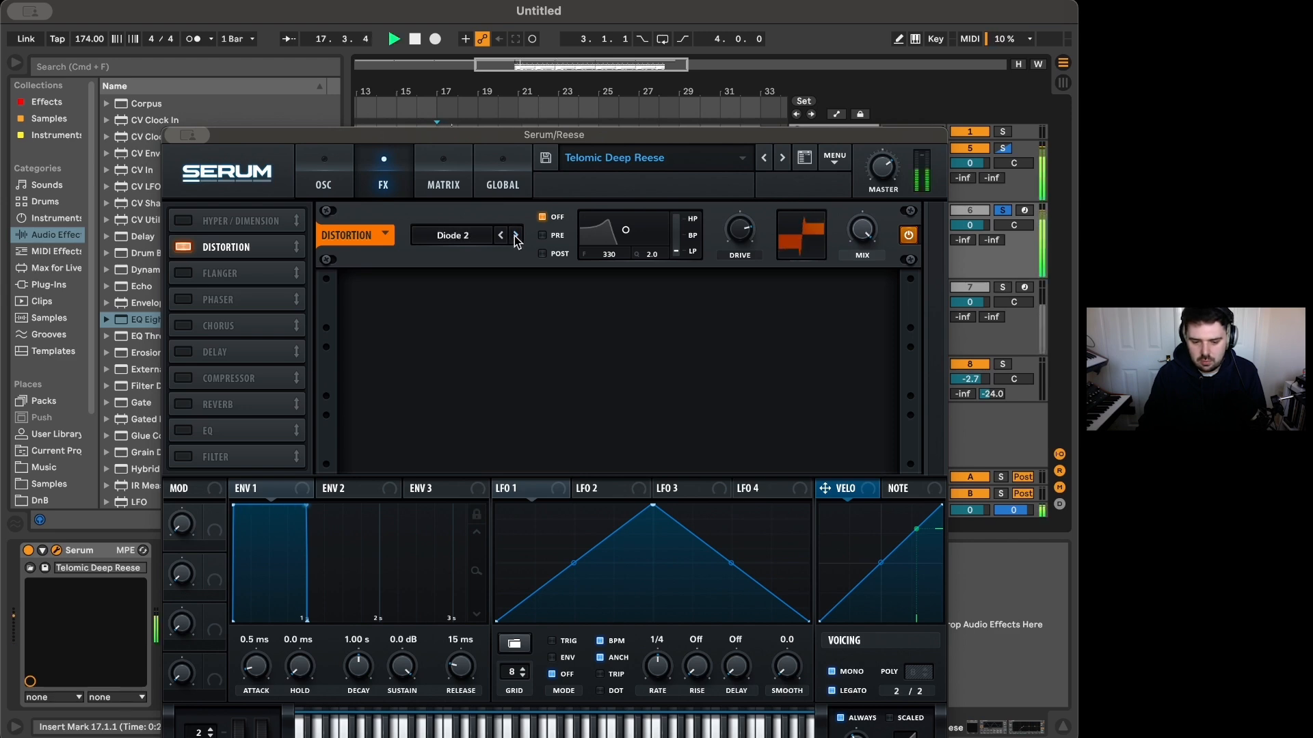
{"action": "left_click_drag", "start_coordinate": [746, 238], "coordinate": [736, 269]}
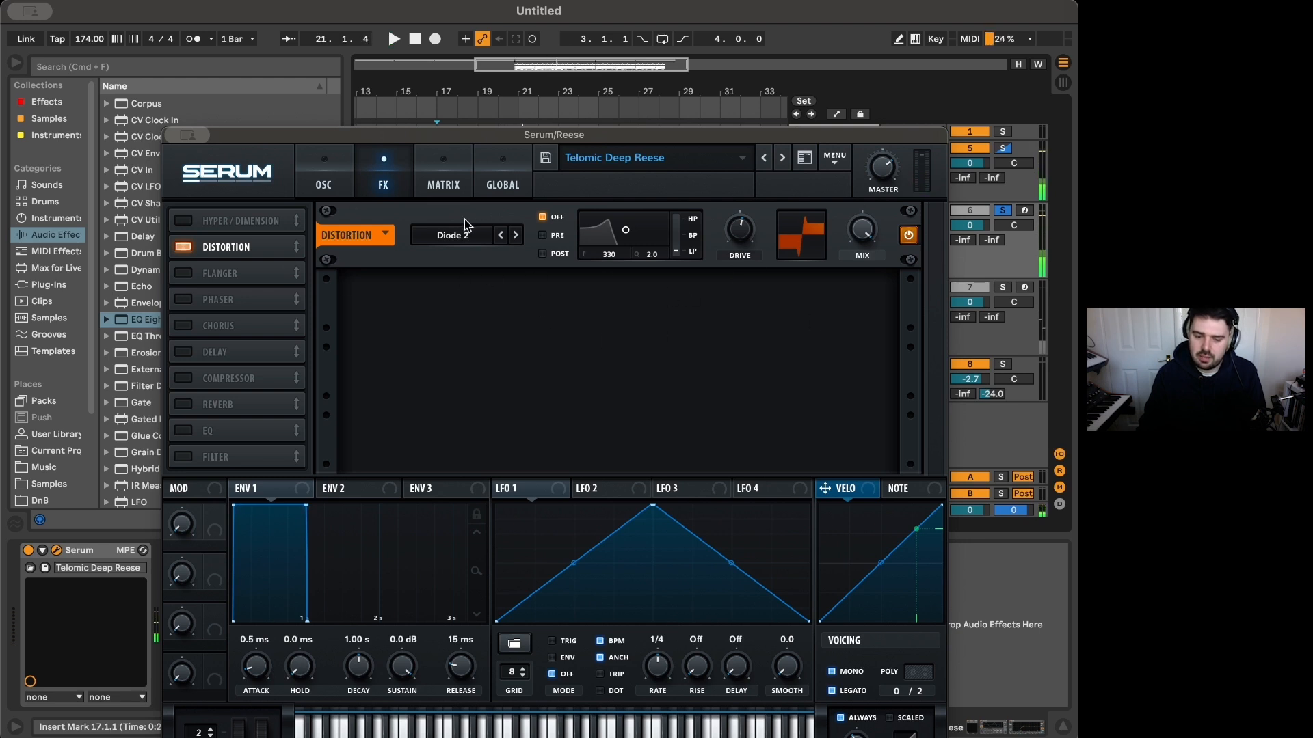
{"action": "left_click", "coordinate": [480, 241]}
{"action": "left_click", "coordinate": [479, 257]}
{"action": "left_click_drag", "start_coordinate": [740, 229], "coordinate": [752, 195]}
Step: Enable the Compressor effect in multiband mode, adjust its threshold, and play the Reese from bar 17
{"action": "left_click", "coordinate": [169, 379]}
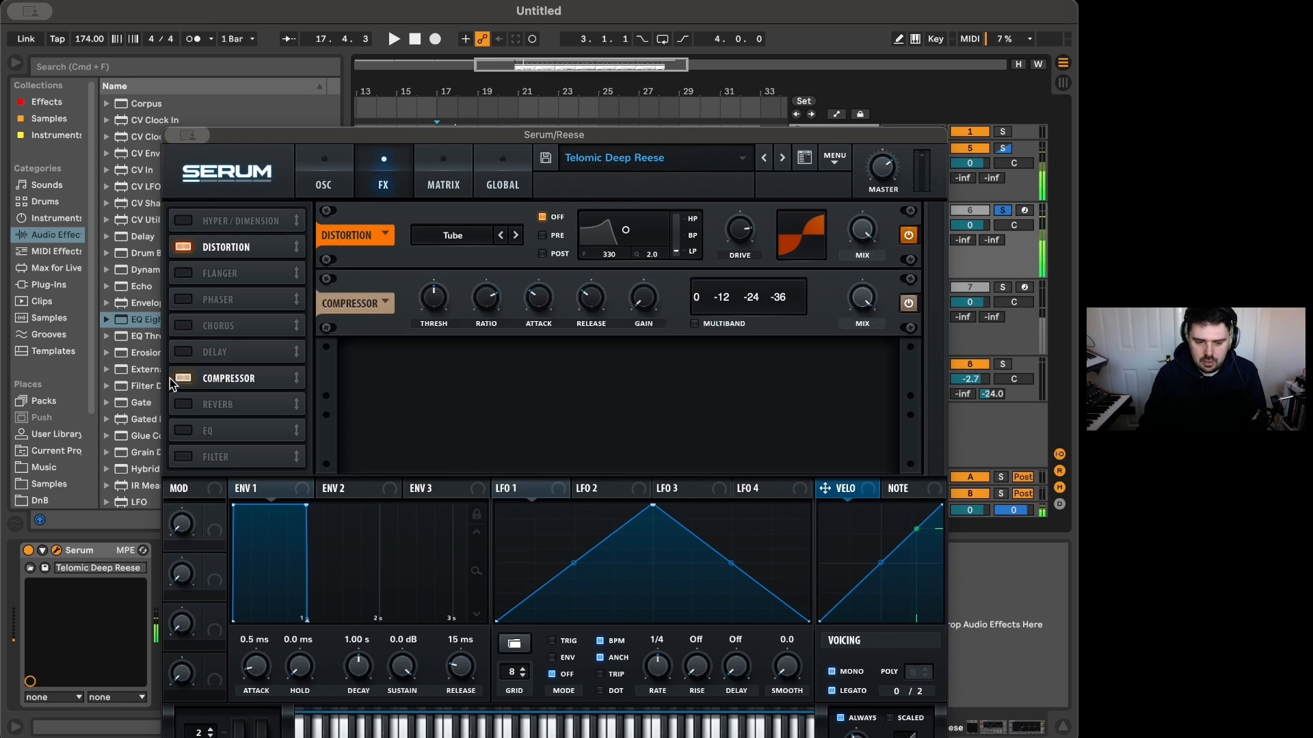
{"action": "left_click", "coordinate": [695, 323]}
{"action": "left_click_drag", "start_coordinate": [431, 304], "coordinate": [427, 324]}
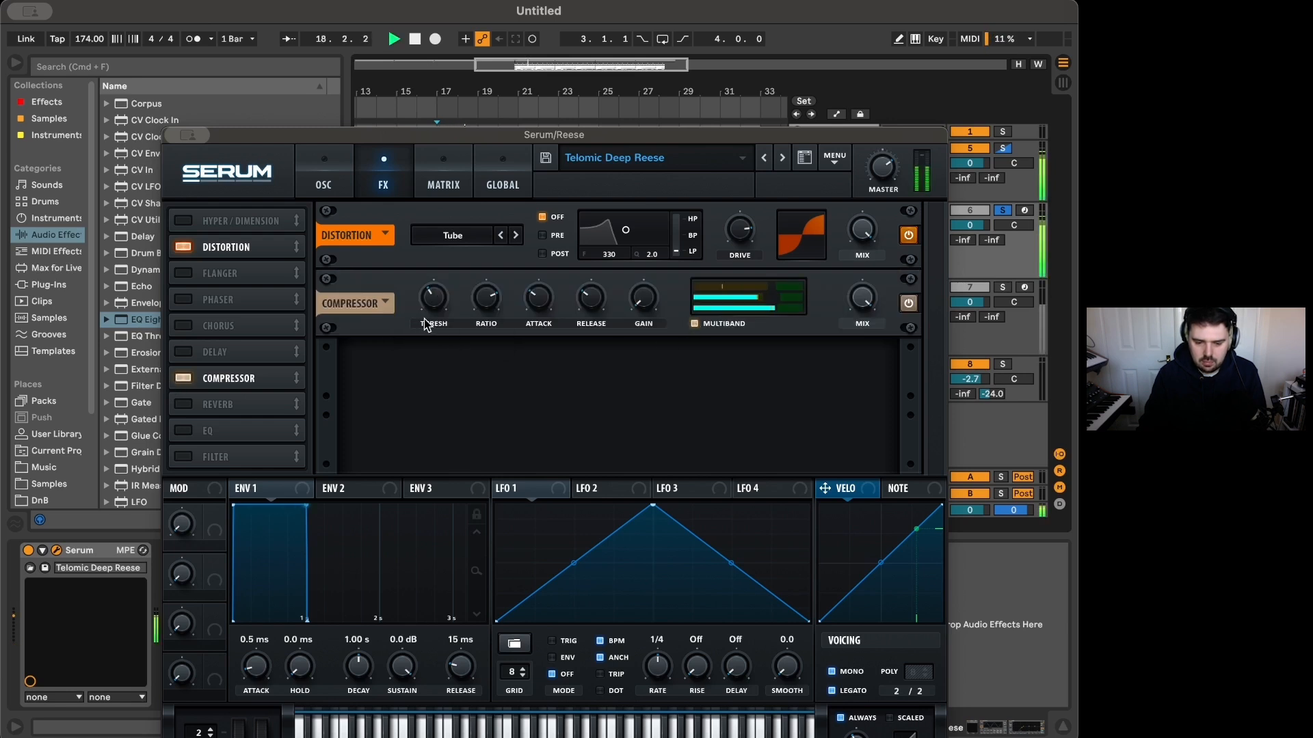
{"action": "key", "text": "space"}
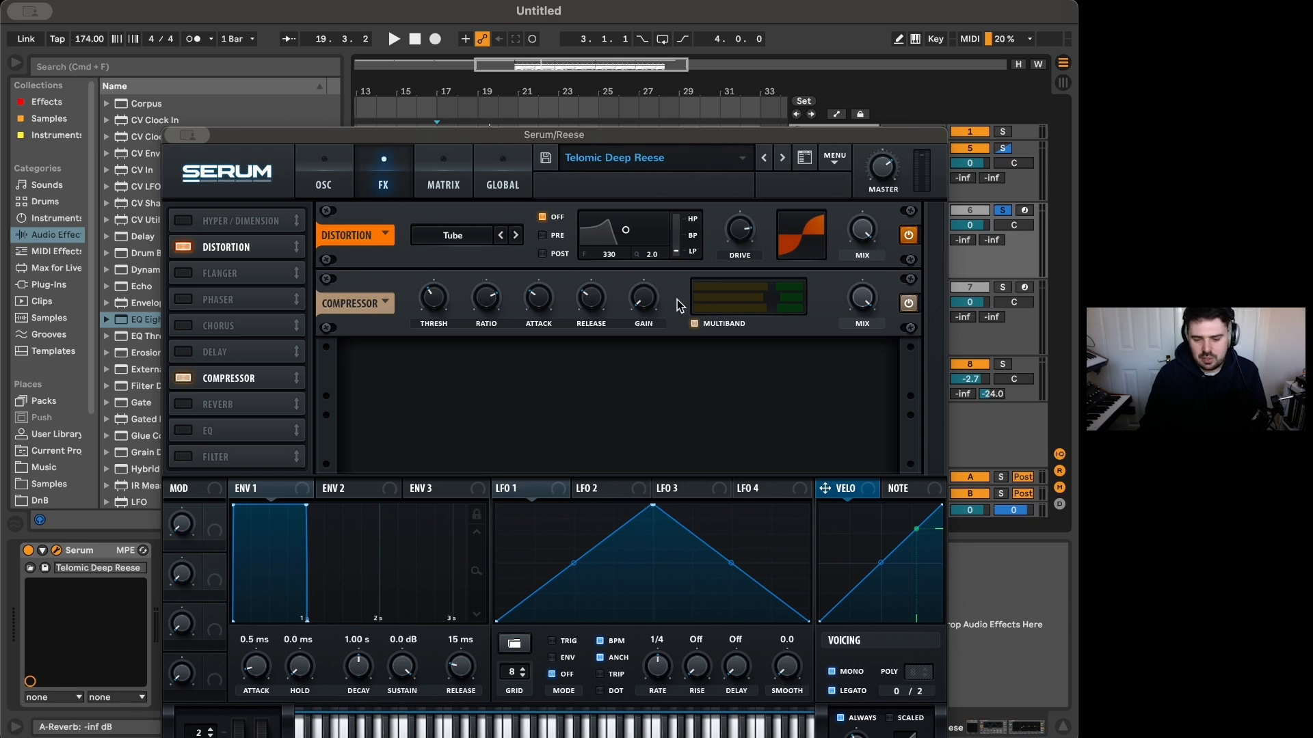
{"action": "key", "text": "space"}
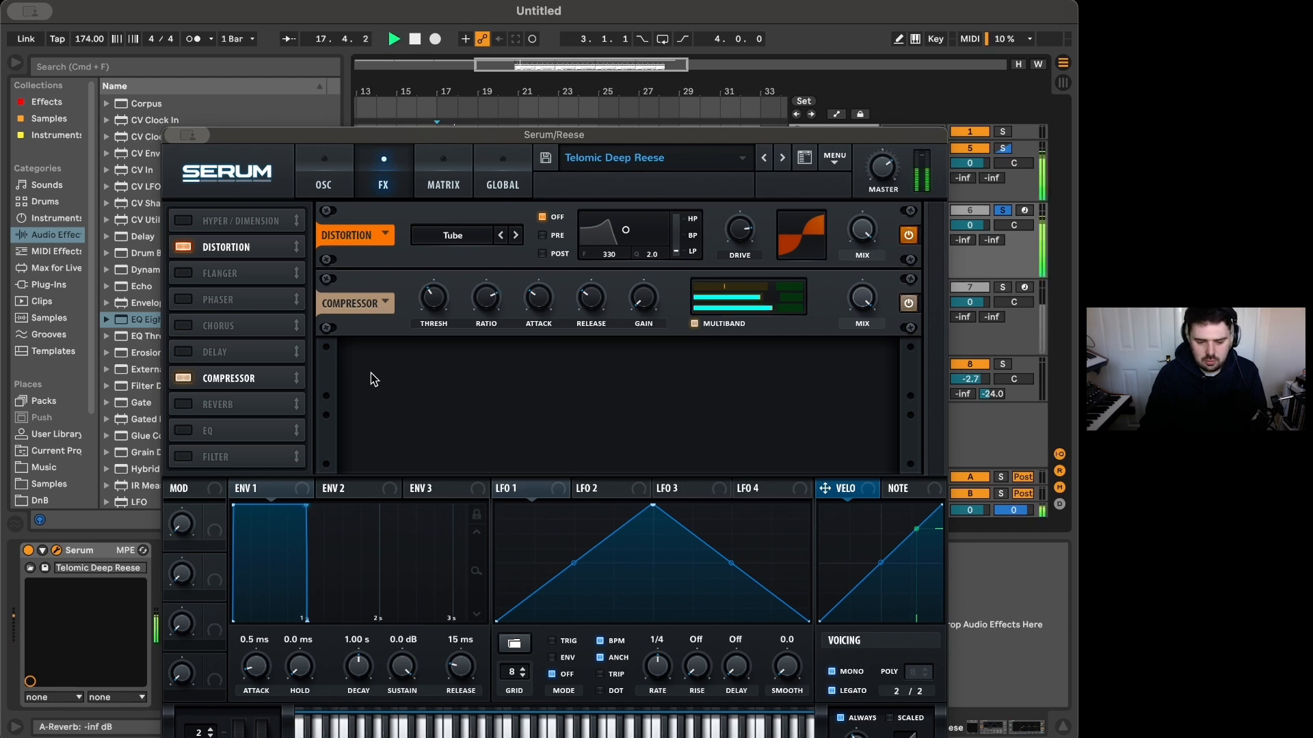
{"action": "key", "text": "space"}
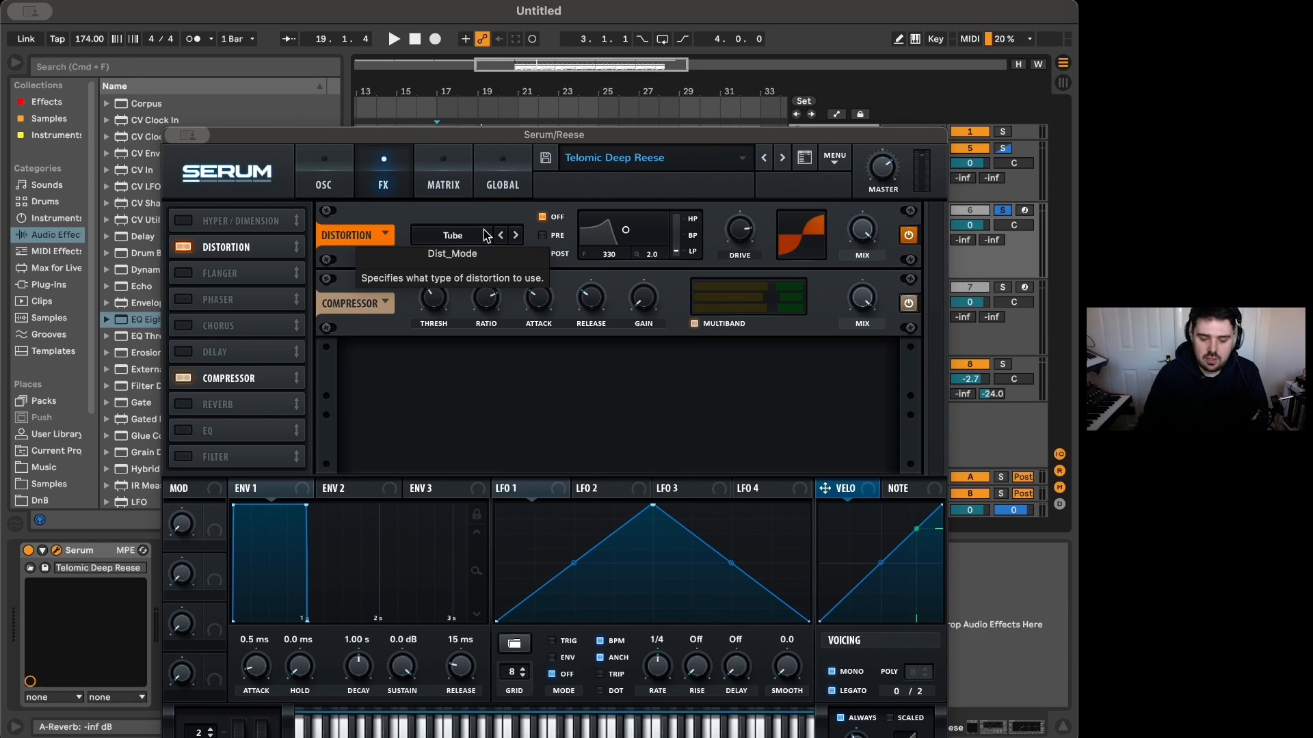
Step: Enable the EQ effect, set its low band to a peak shape with a gain cut, and play the bass
{"action": "left_click", "coordinate": [184, 430]}
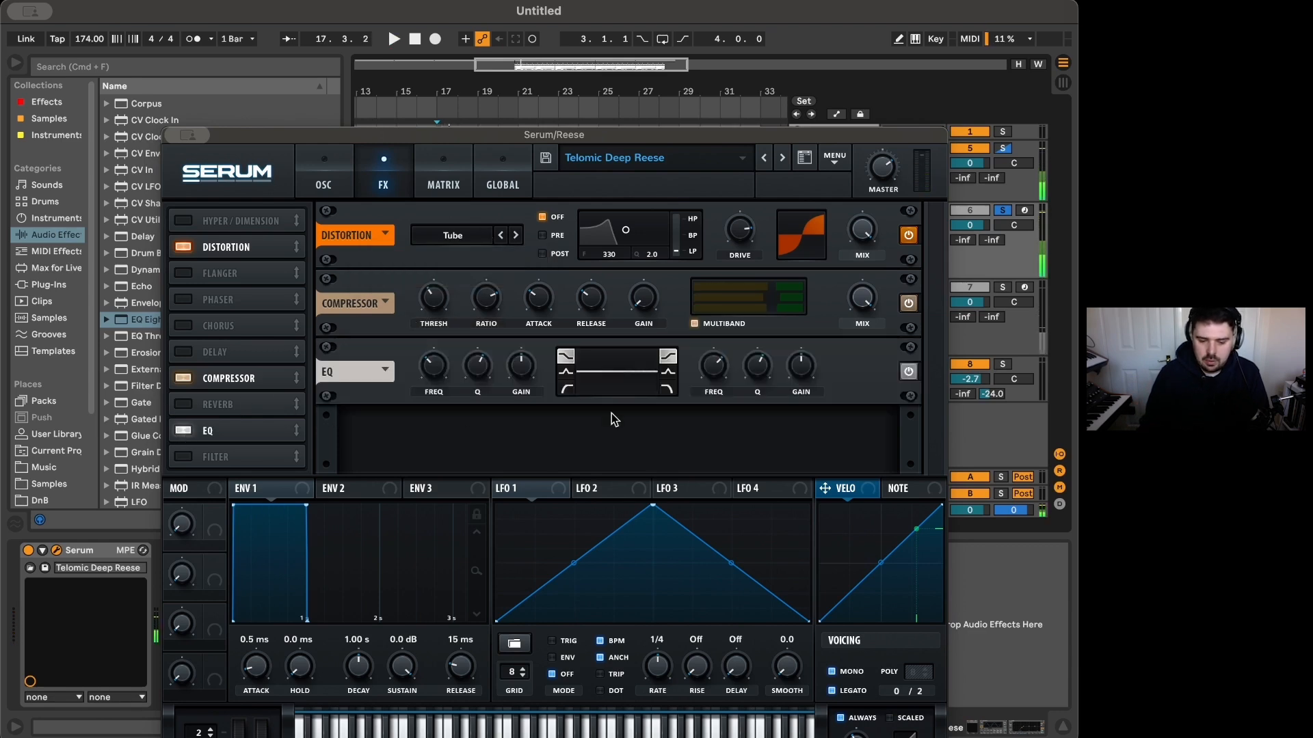
{"action": "left_click", "coordinate": [566, 371]}
{"action": "left_click_drag", "start_coordinate": [521, 366], "coordinate": [443, 360]}
{"action": "mouse_move", "coordinate": [471, 387]}
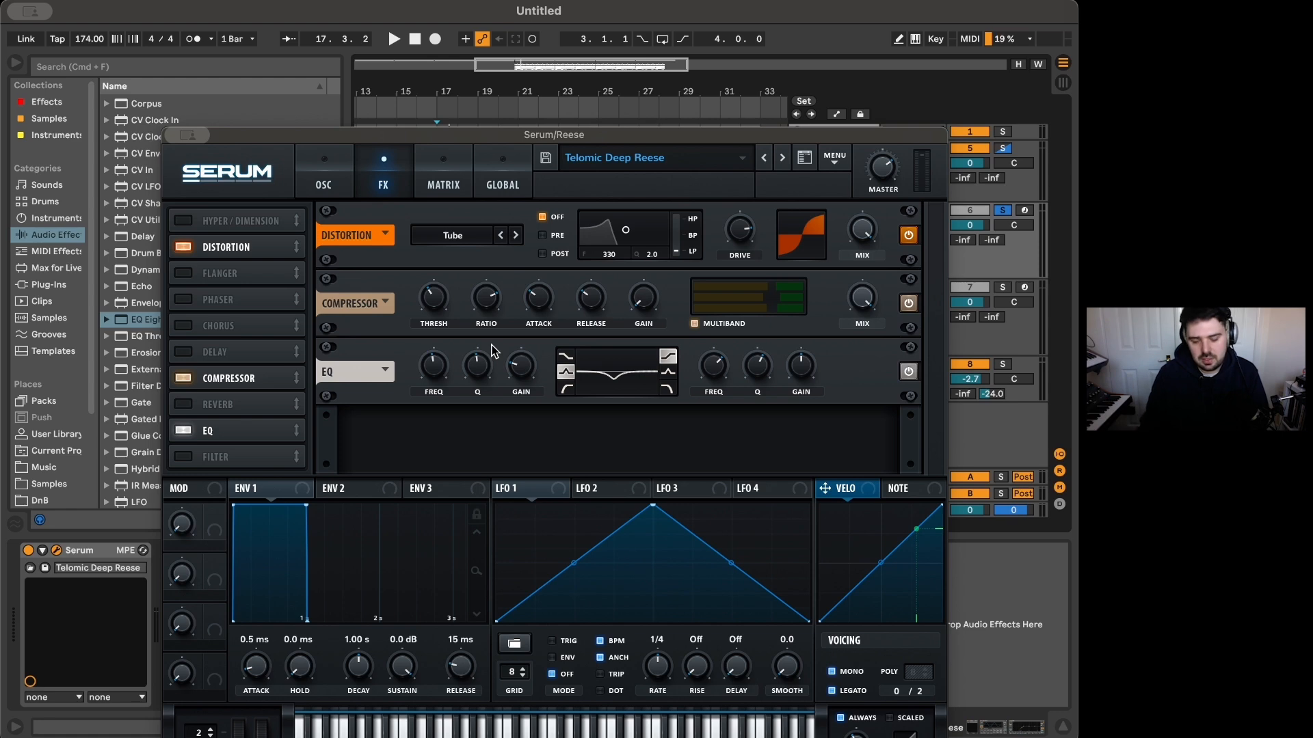
{"action": "key", "text": "space"}
{"action": "key", "text": "space"}
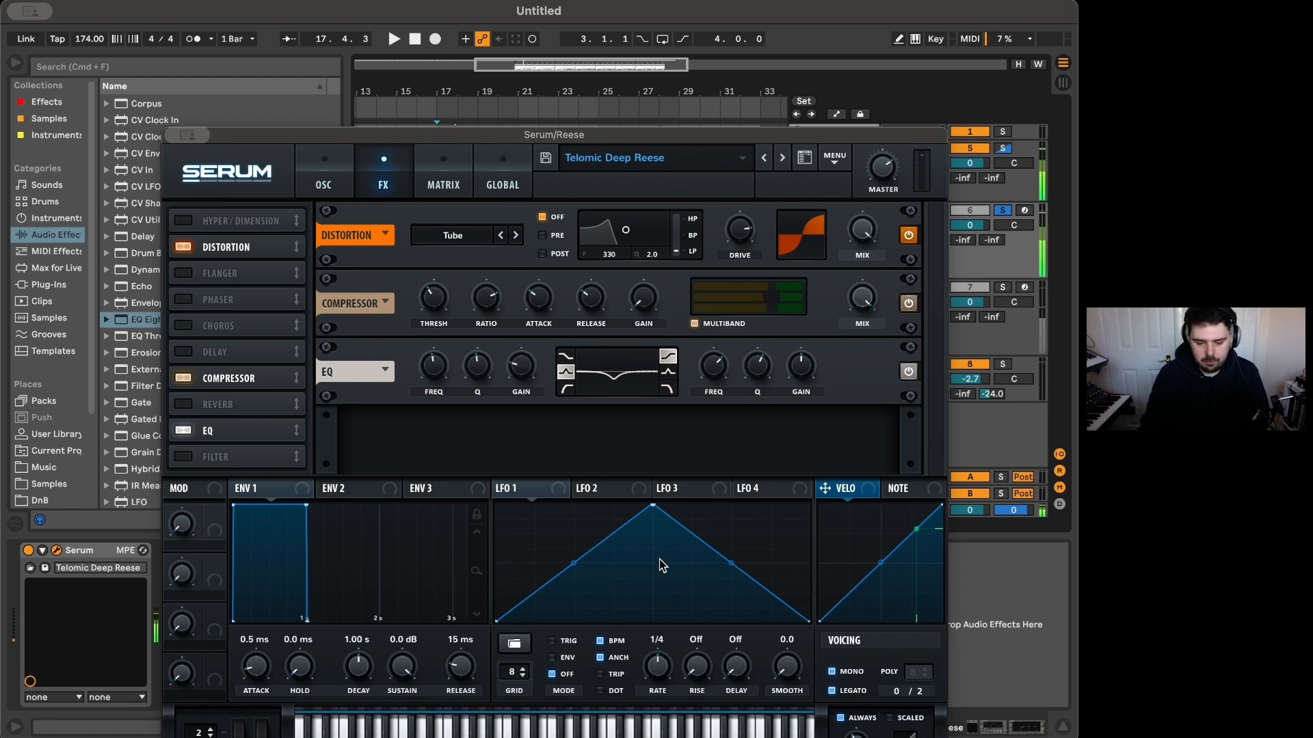
Step: Reshape LFO 1 into two uneven curved peaks with a zero point in the middle
{"action": "left_click_drag", "start_coordinate": [653, 505], "coordinate": [586, 543]}
{"action": "left_click_drag", "start_coordinate": [542, 581], "coordinate": [543, 602]}
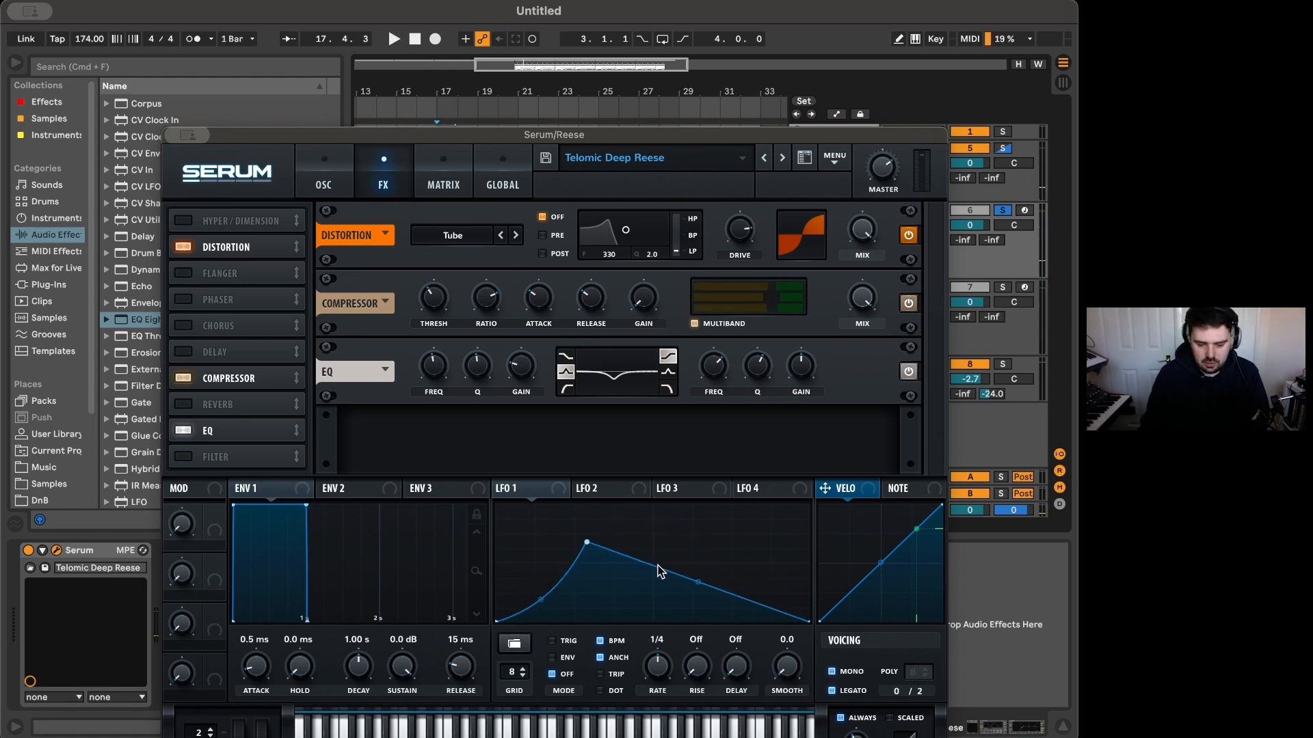
{"action": "left_click_drag", "start_coordinate": [658, 568], "coordinate": [745, 579]}
{"action": "left_click_drag", "start_coordinate": [649, 599], "coordinate": [650, 656]}
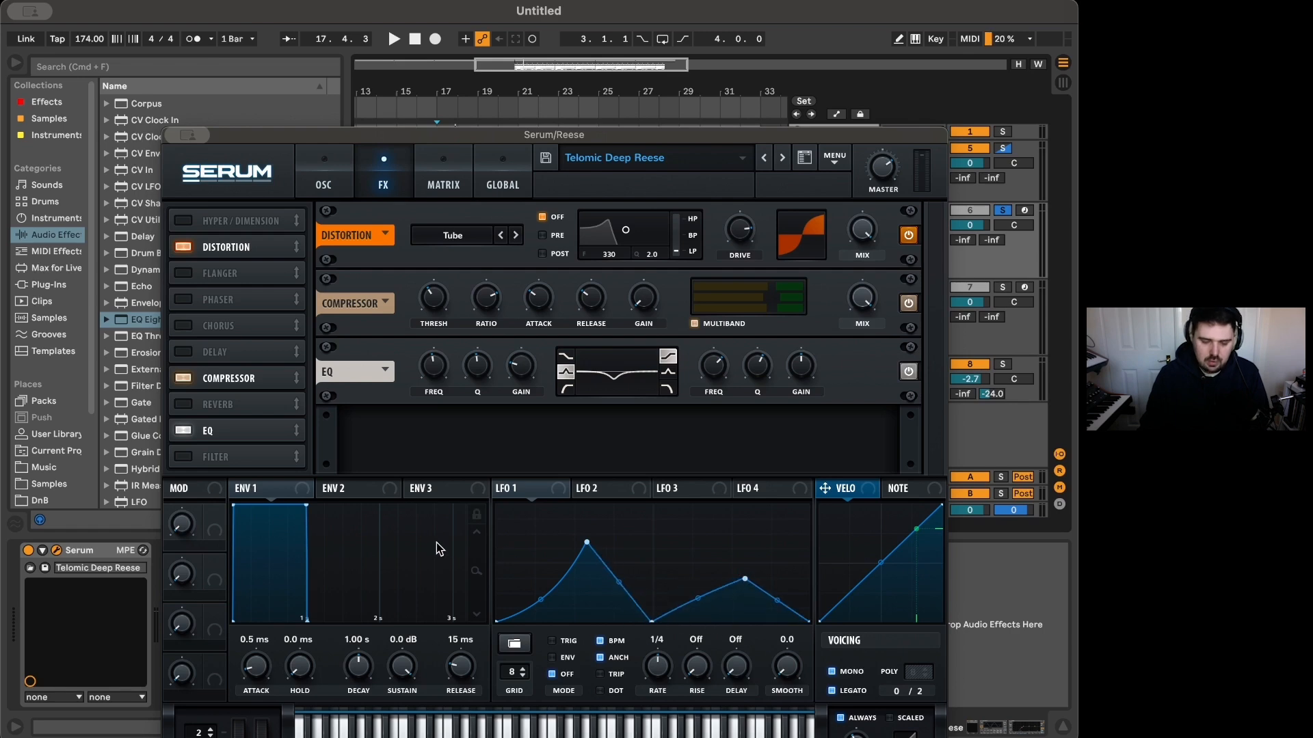
{"action": "left_click_drag", "start_coordinate": [617, 584], "coordinate": [614, 590]}
{"action": "left_click_drag", "start_coordinate": [586, 544], "coordinate": [562, 556]}
{"action": "key", "text": "space"}
{"action": "key", "text": "space"}
{"action": "left_click_drag", "start_coordinate": [697, 599], "coordinate": [769, 566]}
Step: Modulate the EQ's low-band frequency with LFO 1, unsynced from BPM at a rate of 0.3 Hz, while listening
{"action": "left_click_drag", "start_coordinate": [507, 493], "coordinate": [433, 370]}
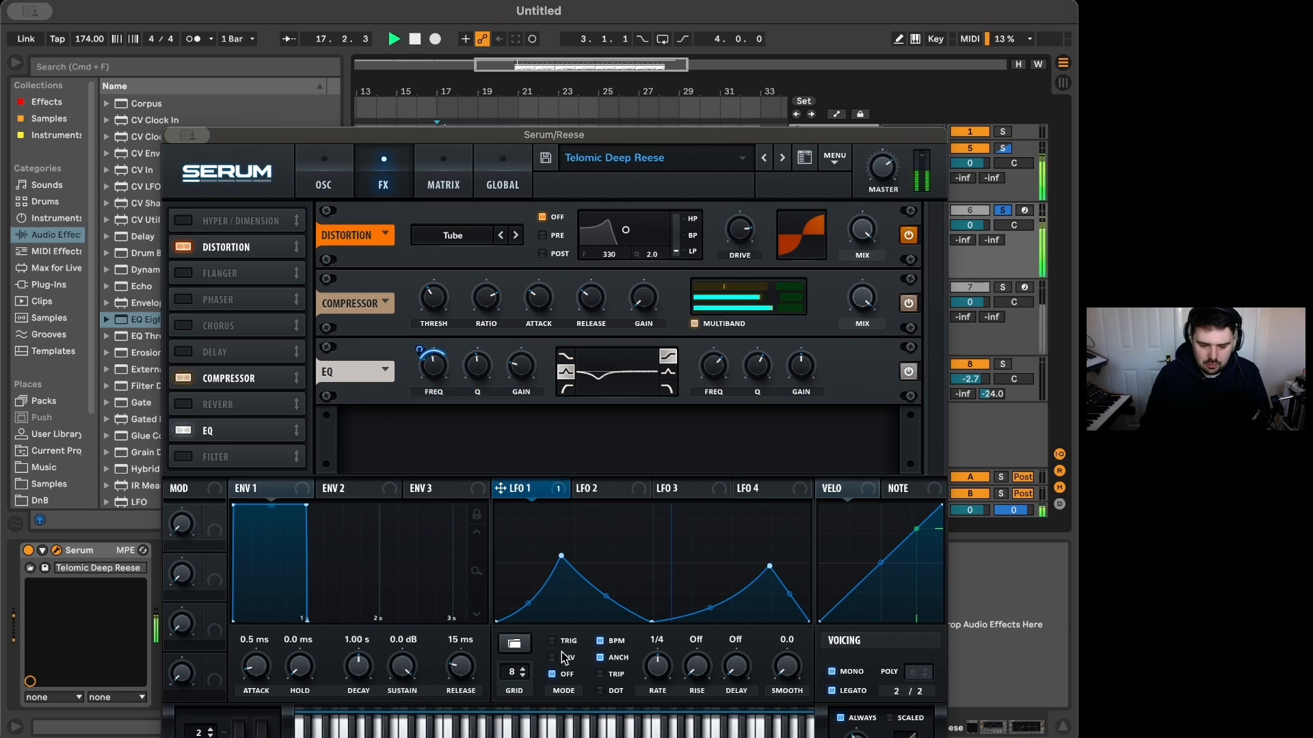
{"action": "left_click", "coordinate": [617, 645]}
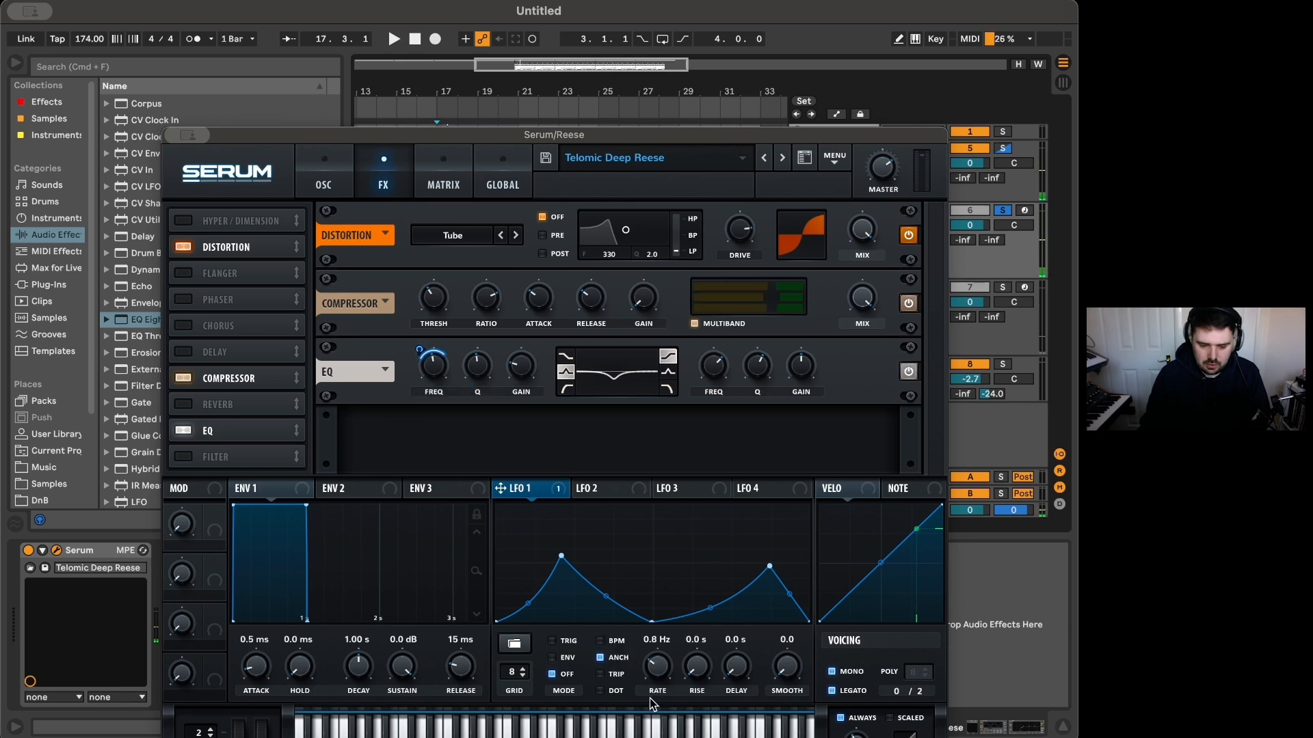
{"action": "key", "text": "space"}
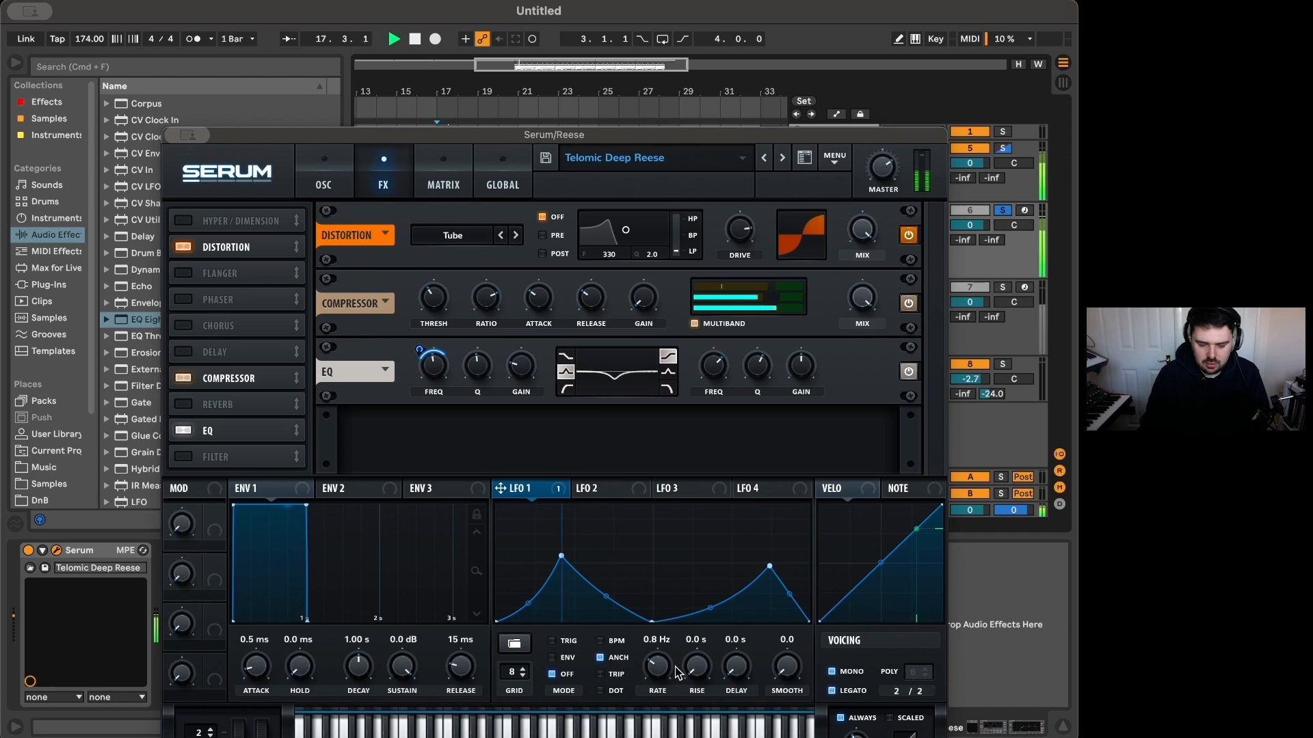
{"action": "left_click_drag", "start_coordinate": [656, 668], "coordinate": [656, 683]}
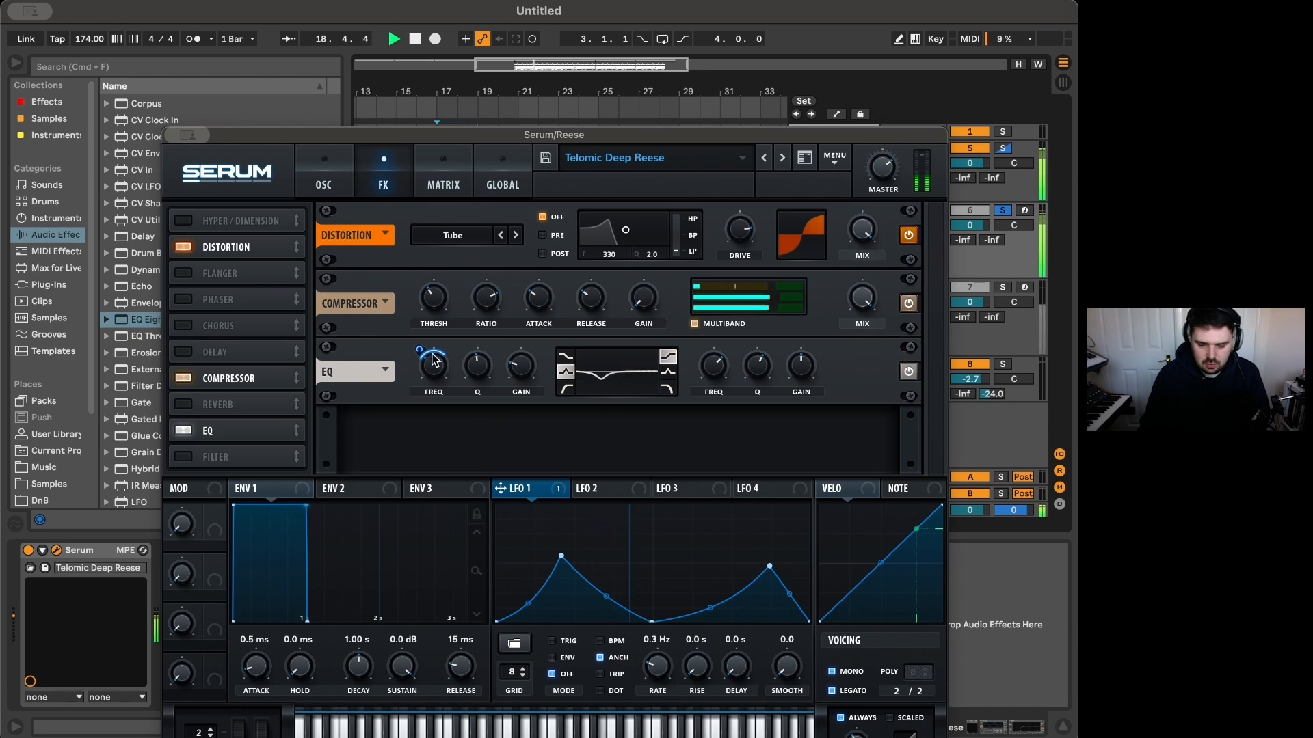
{"action": "mouse_move", "coordinate": [437, 364]}
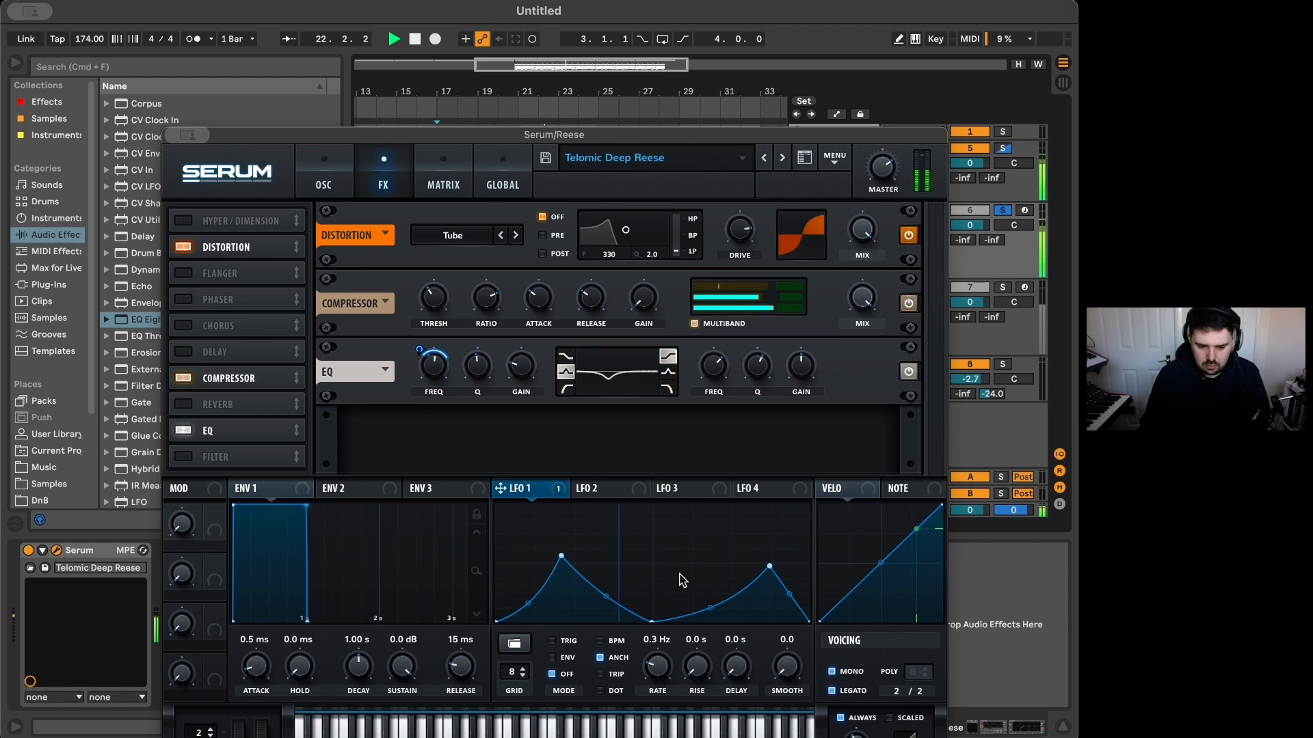
{"action": "key", "text": "space"}
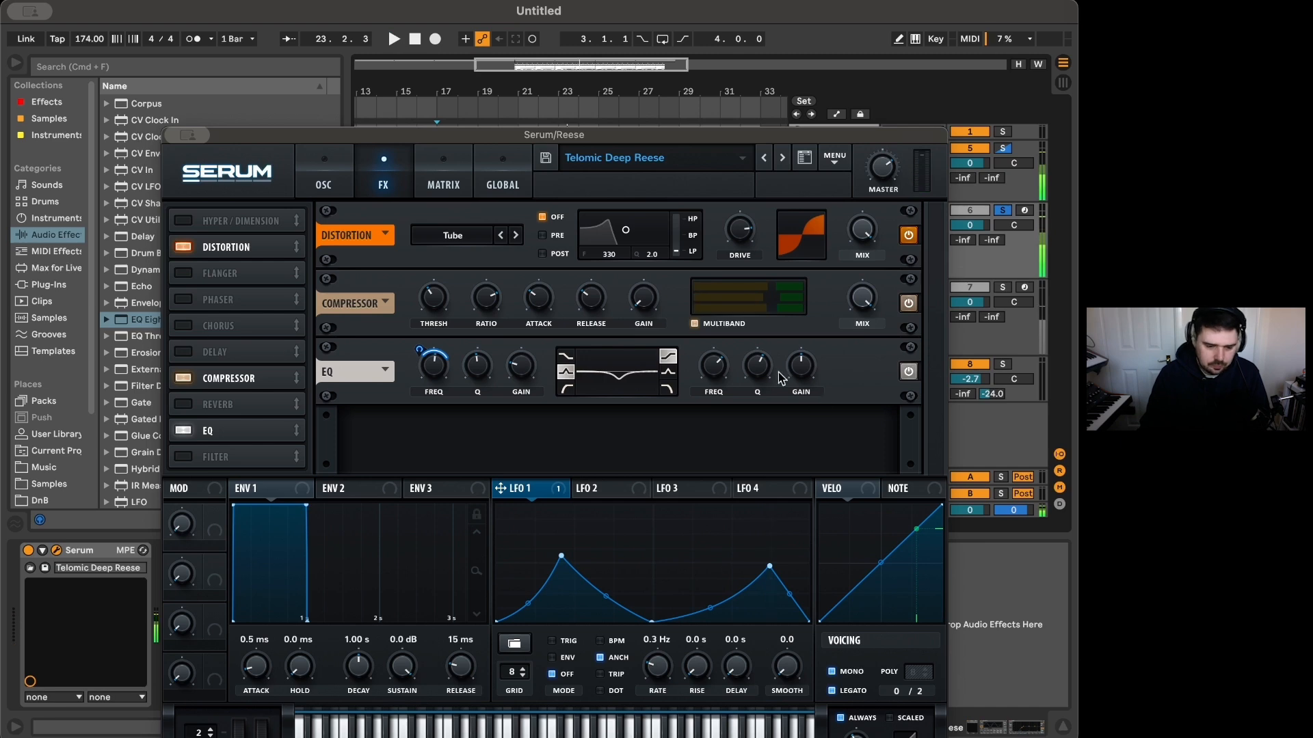
Step: Enable the Hyper/Dimension effect, lower the Hyper mix, and play the Reese from bar 17
{"action": "left_click", "coordinate": [183, 220]}
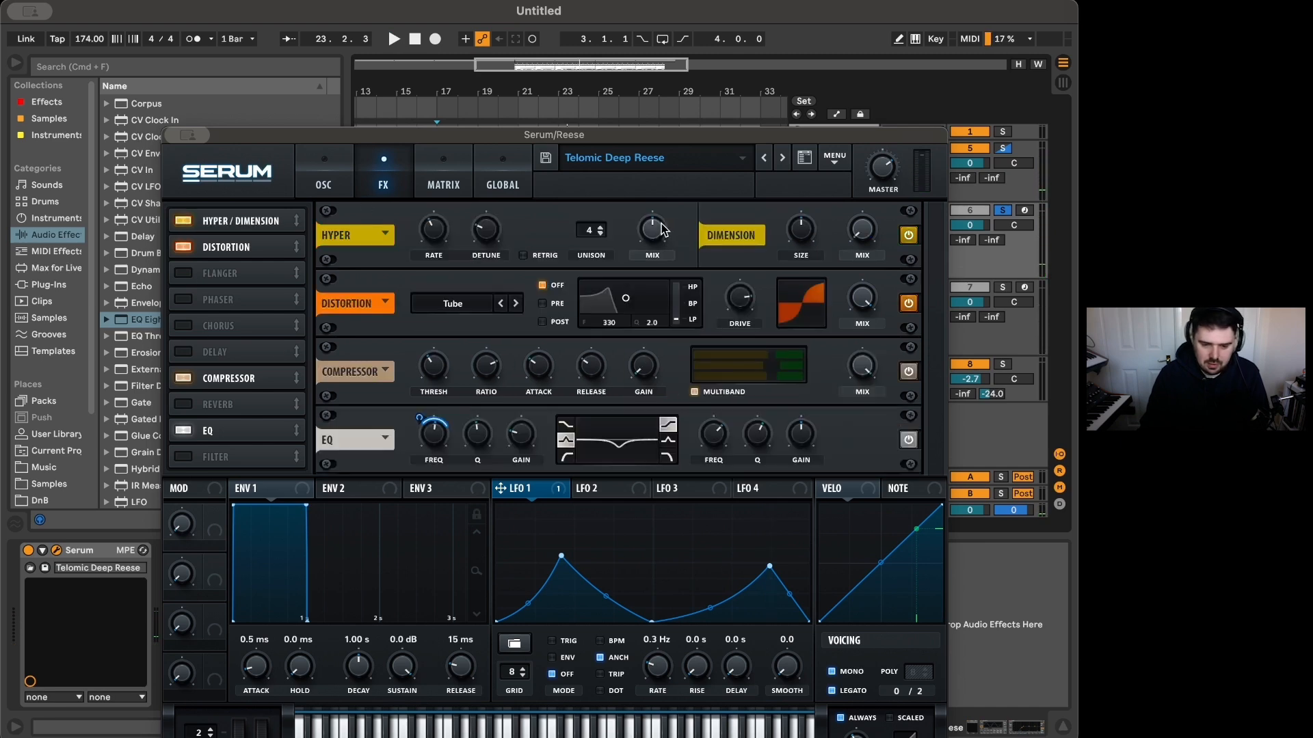
{"action": "left_click_drag", "start_coordinate": [662, 229], "coordinate": [650, 270]}
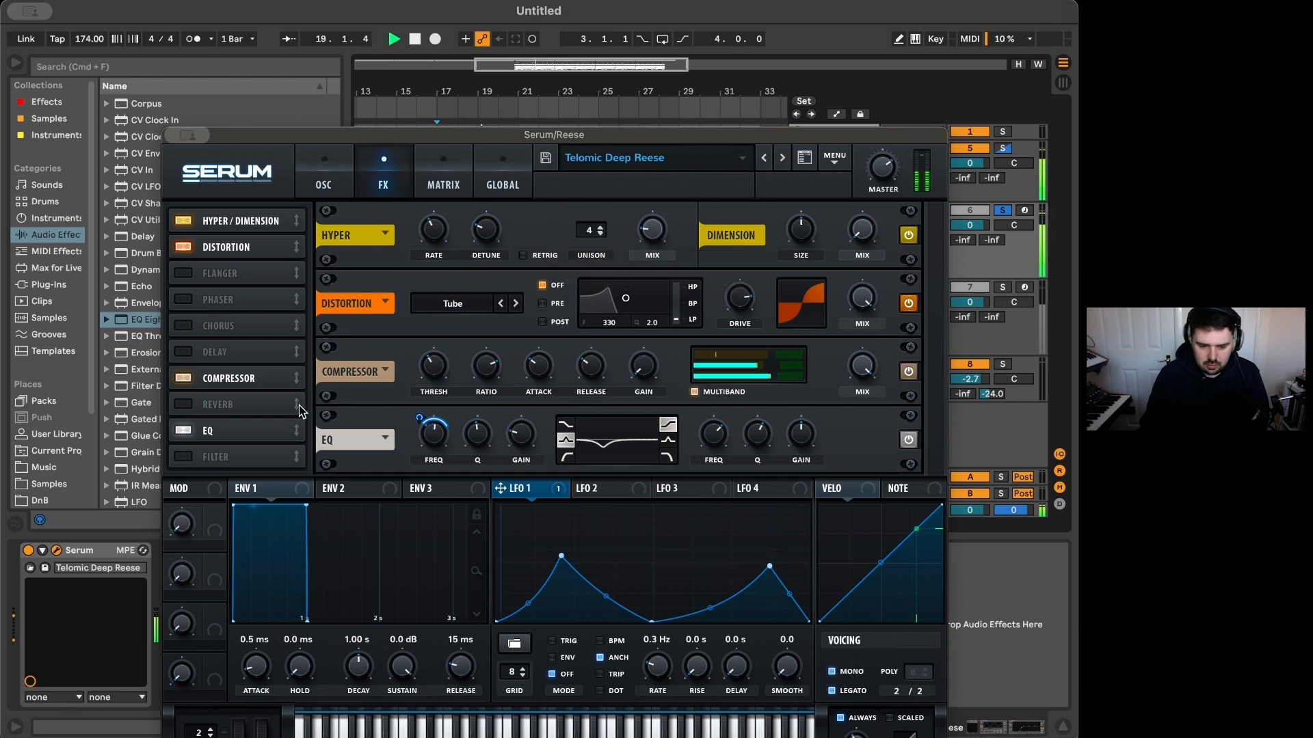
{"action": "key", "text": "space"}
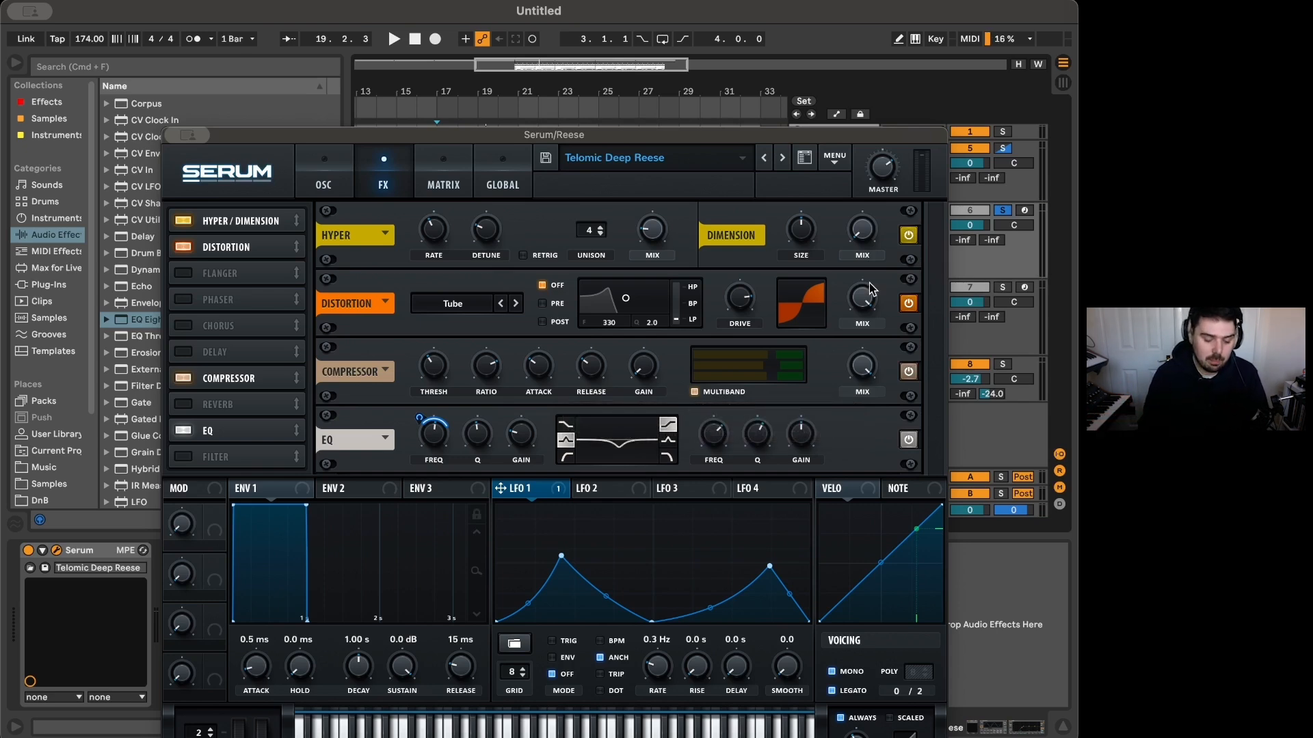
Step: Enable the Filter effect with the MG Low 6 type and adjust its cutoff while playing the bass
{"action": "left_click", "coordinate": [184, 457]}
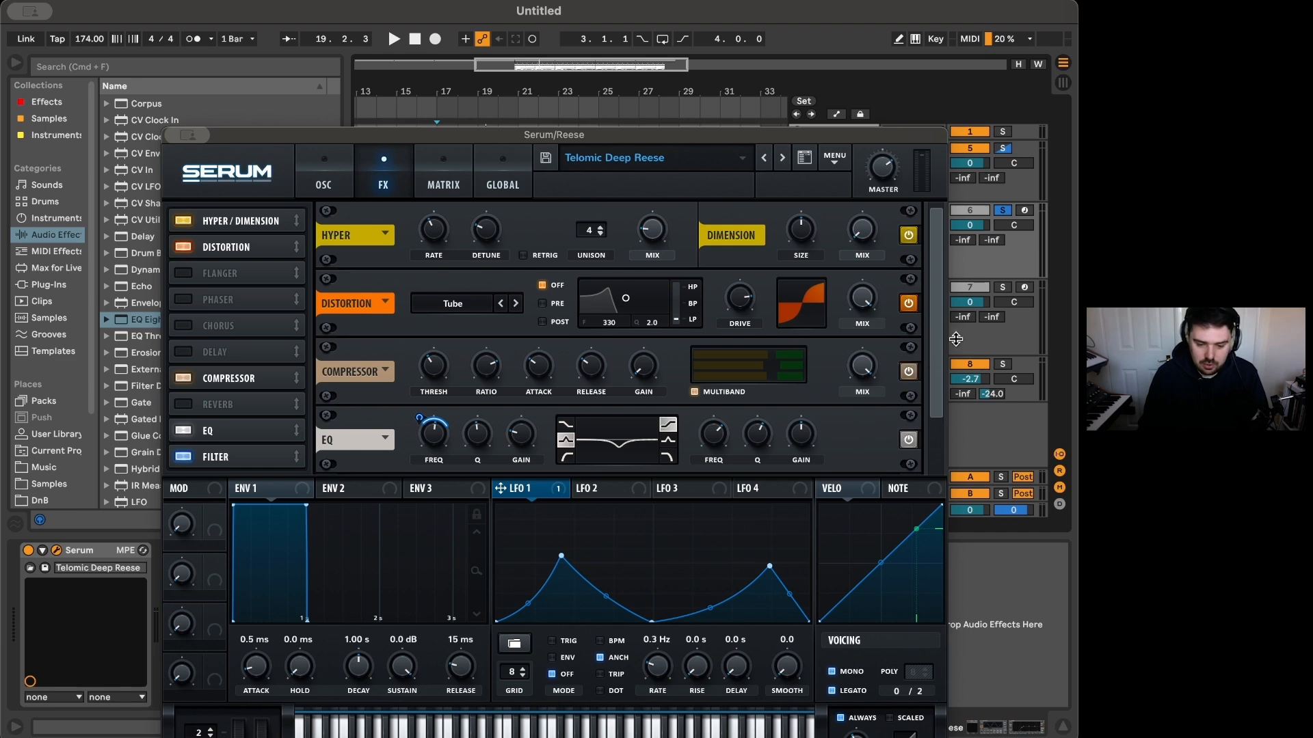
{"action": "left_click_drag", "start_coordinate": [942, 346], "coordinate": [938, 438]}
{"action": "key", "text": "space"}
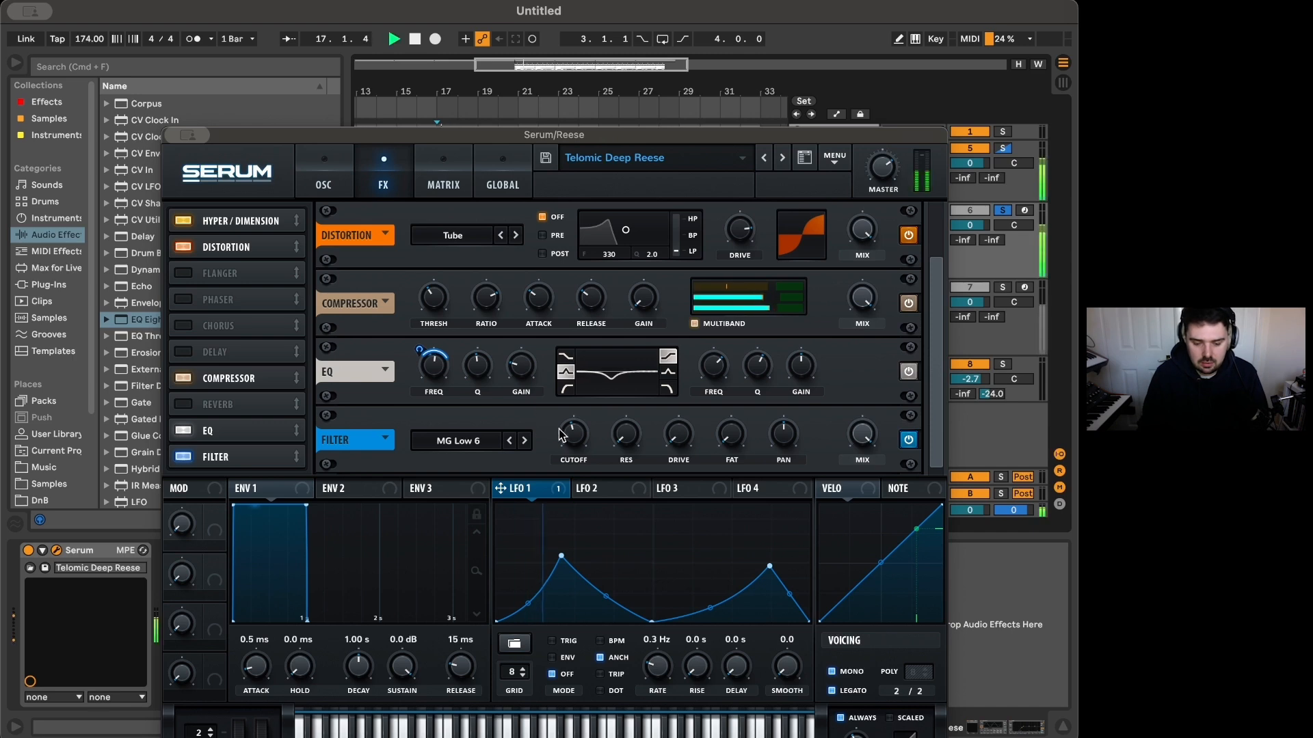
{"action": "key", "text": "space"}
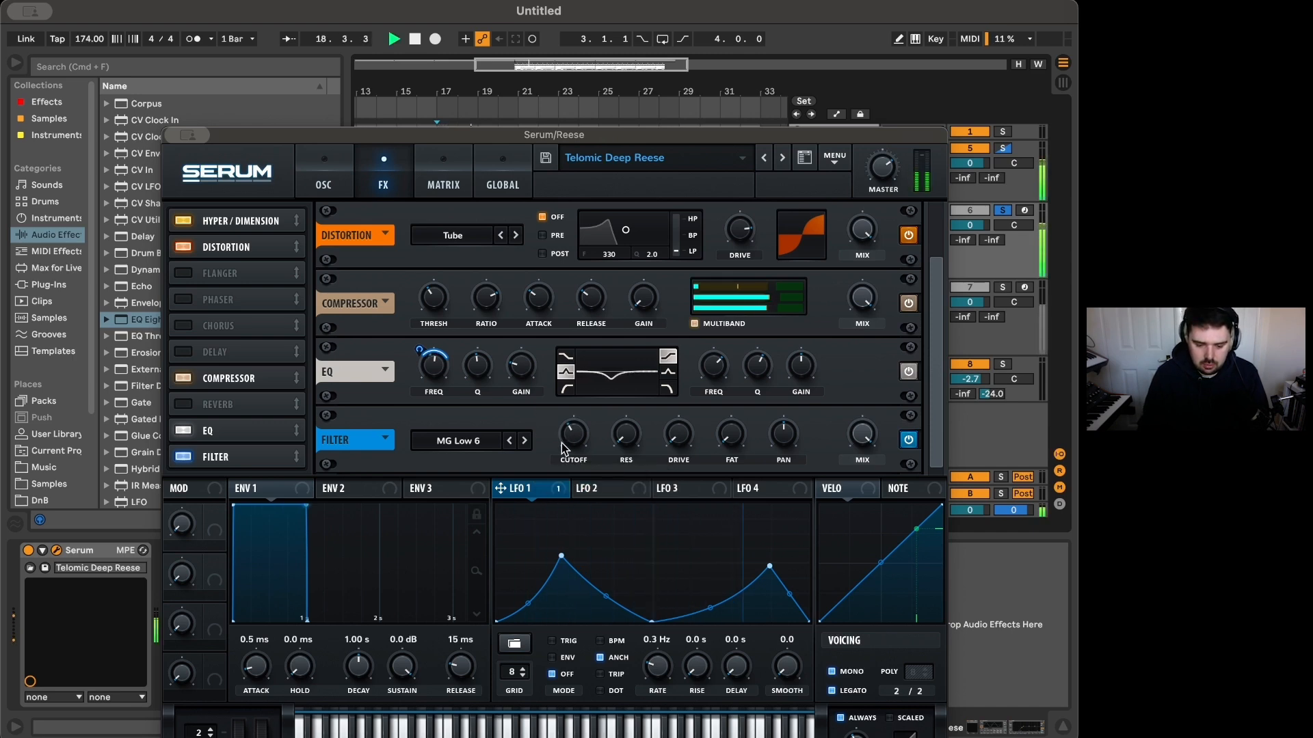
{"action": "key", "text": "space"}
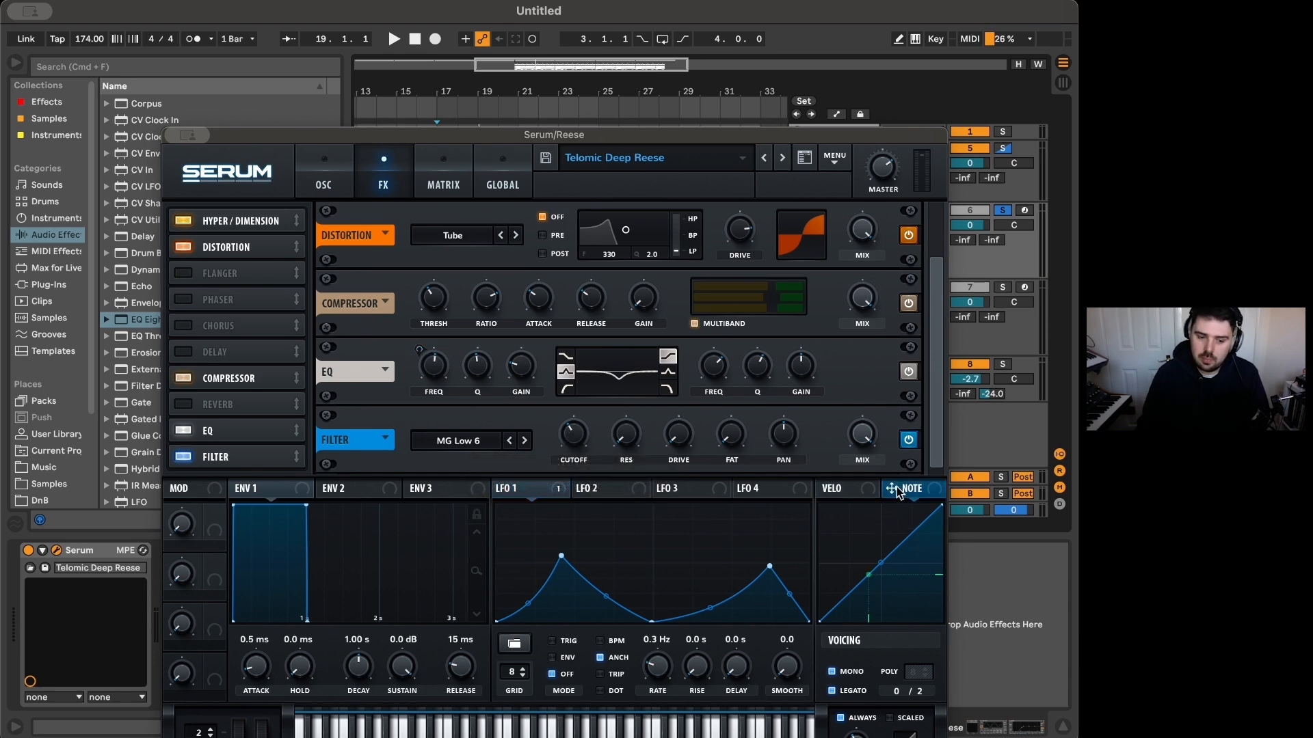
Step: Assign the Note modulation source to the effect filter's cutoff and bend the note curve so low notes stay at zero
{"action": "left_click", "coordinate": [318, 171]}
{"action": "key", "text": "space"}
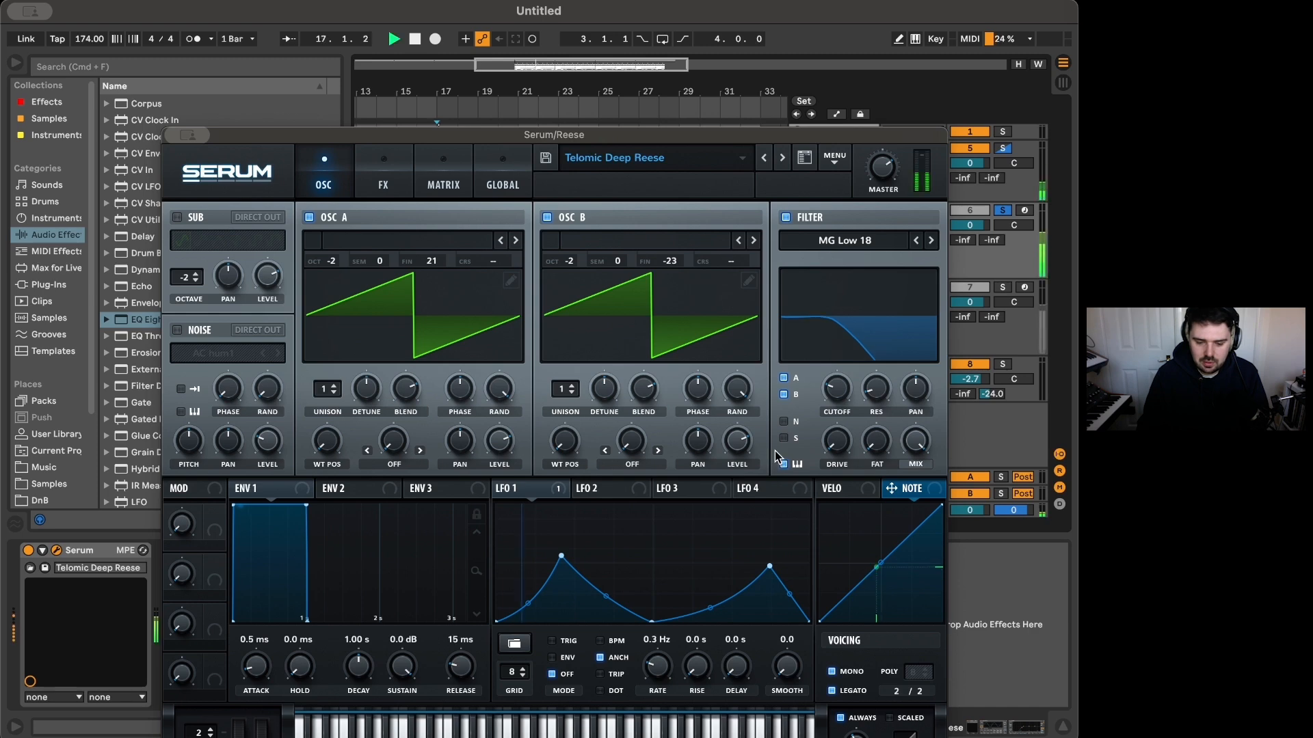
{"action": "left_click", "coordinate": [376, 171]}
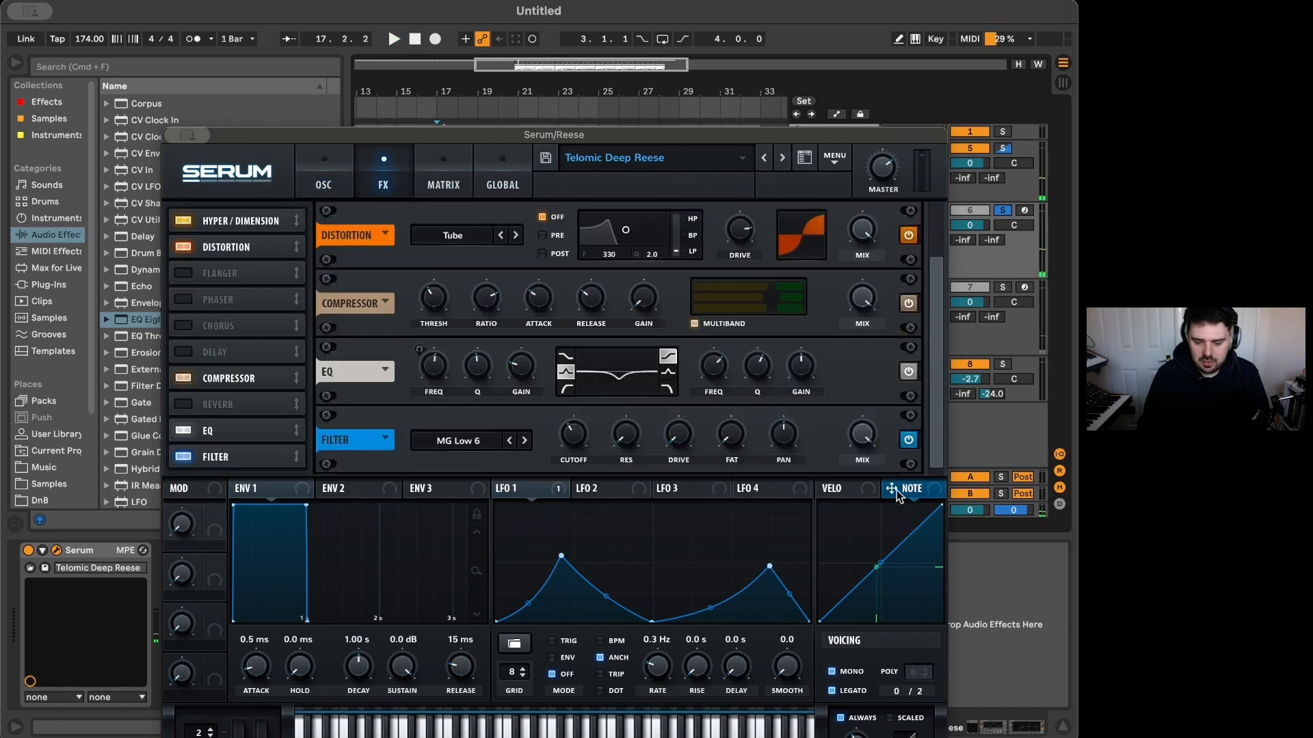
{"action": "left_click_drag", "start_coordinate": [896, 490], "coordinate": [553, 440]}
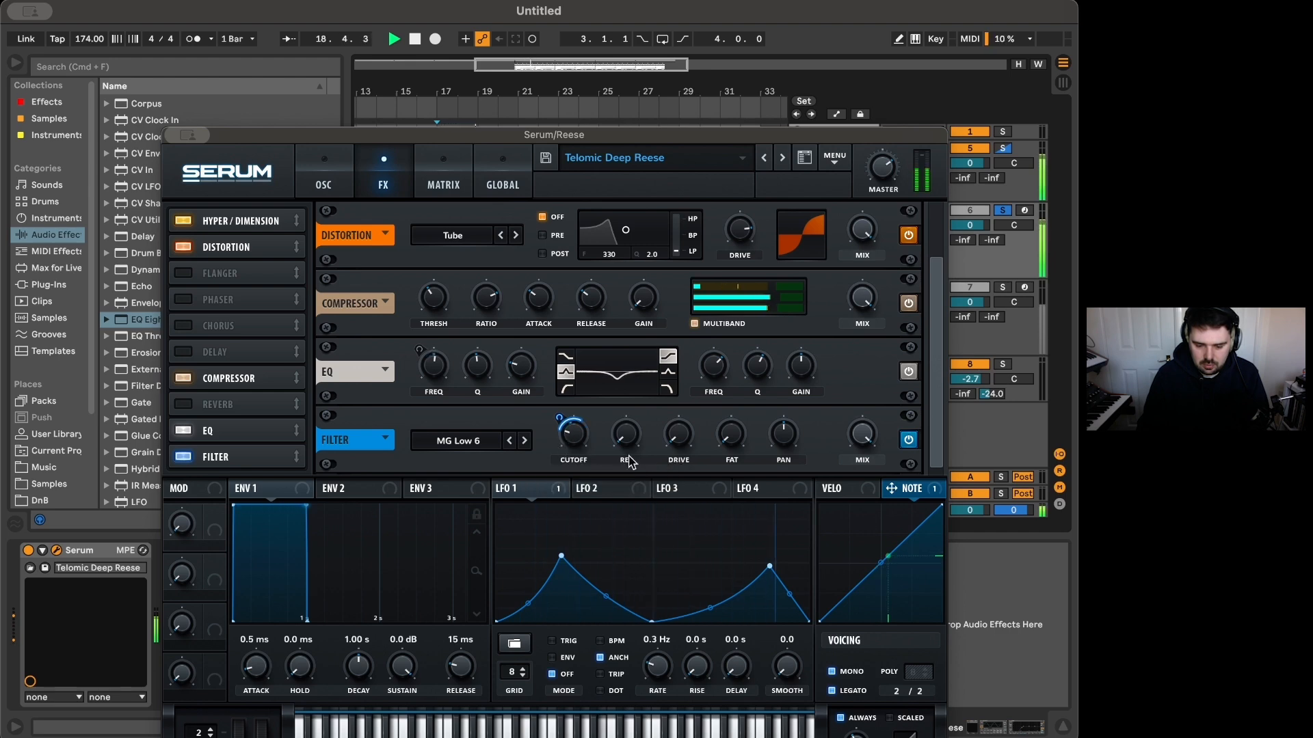
{"action": "key", "text": "space"}
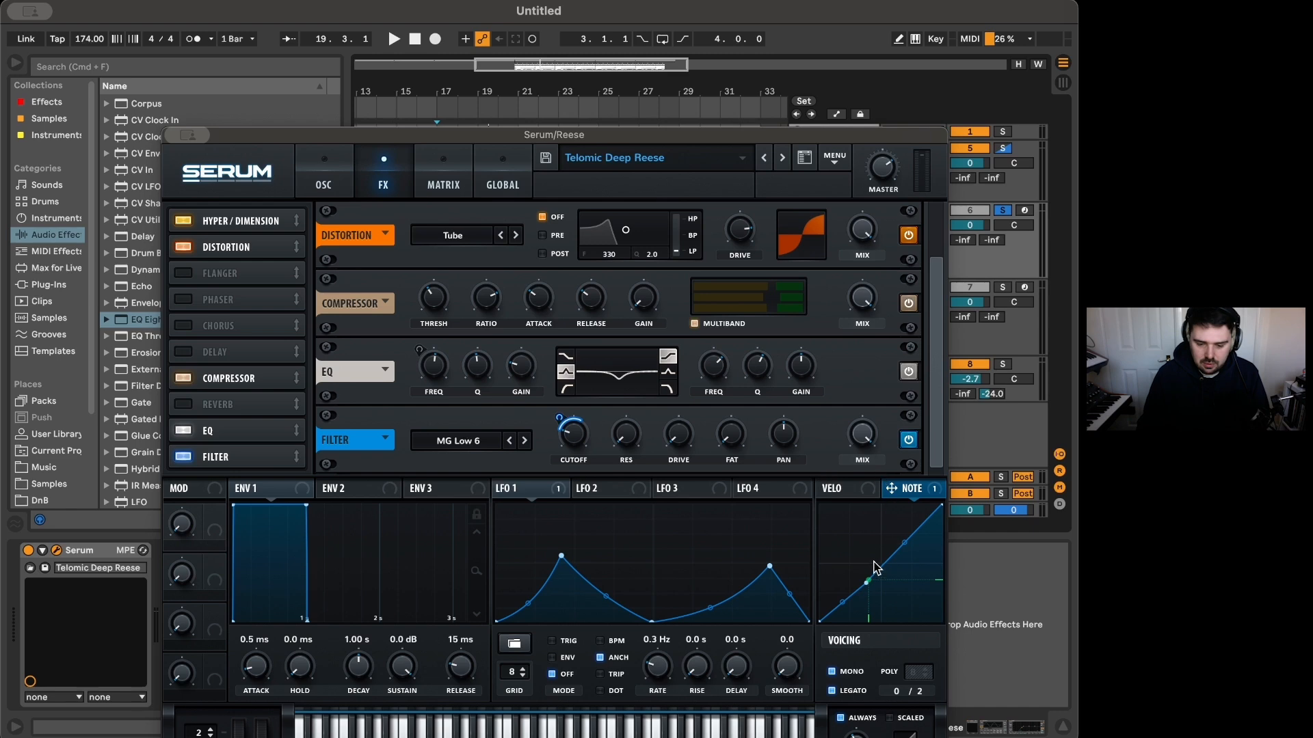
{"action": "left_click_drag", "start_coordinate": [867, 582], "coordinate": [862, 641]}
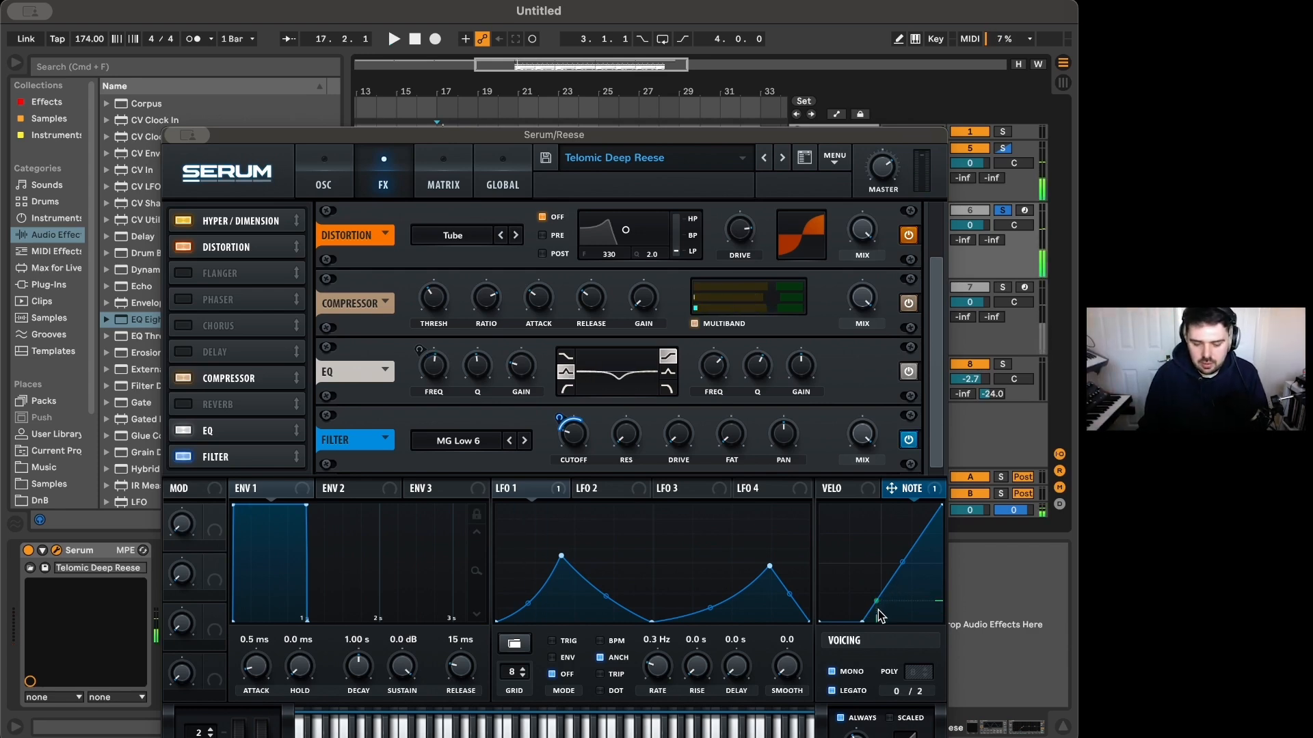
Step: Play the Reese from bar 19 and shift the zero point of the Note modulation curve to a slightly higher note
{"action": "left_click_drag", "start_coordinate": [786, 136], "coordinate": [825, 519]}
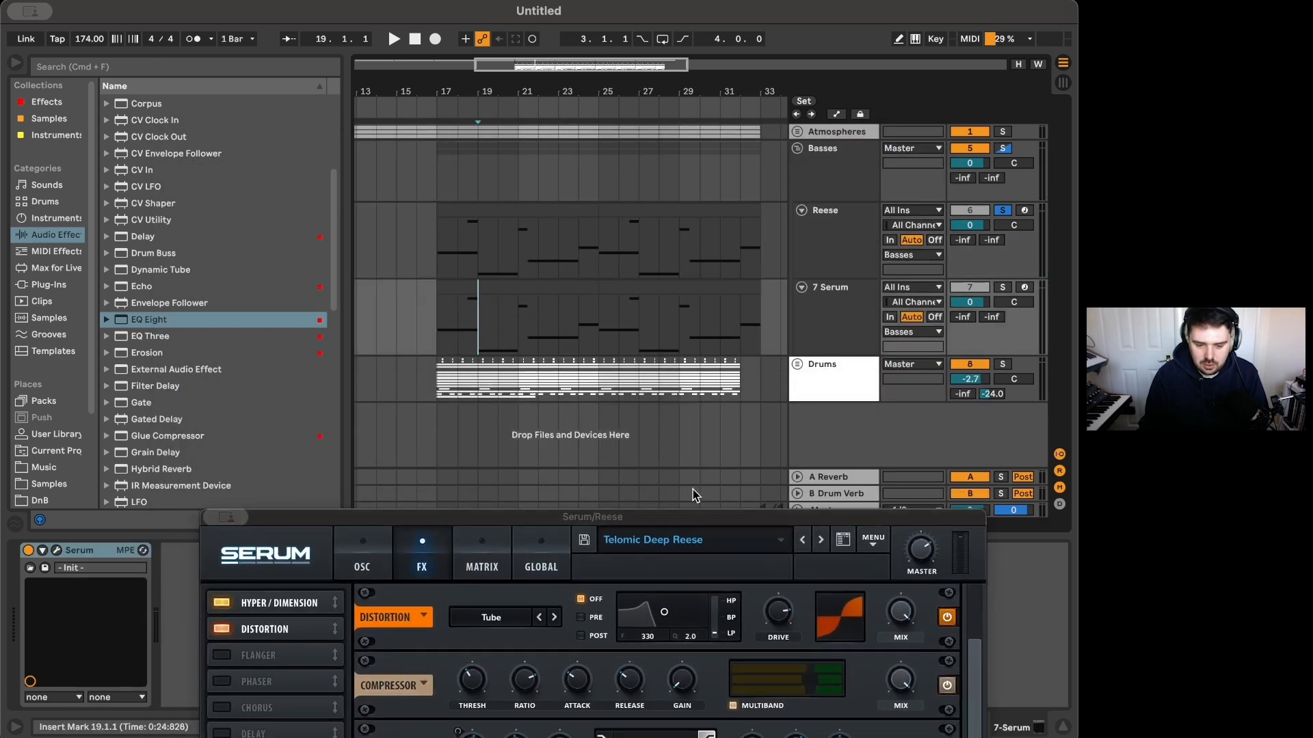
{"action": "left_click_drag", "start_coordinate": [722, 519], "coordinate": [616, 120]}
{"action": "key", "text": "space"}
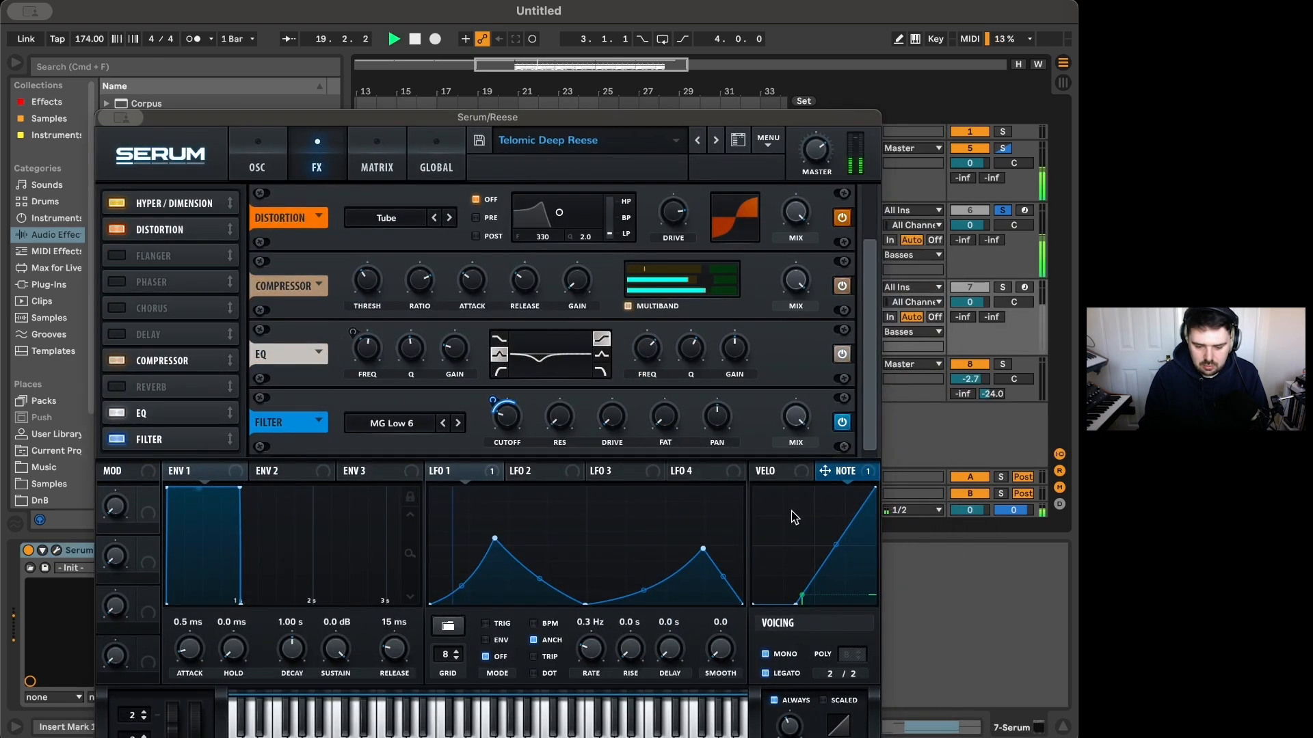
{"action": "left_click_drag", "start_coordinate": [794, 604], "coordinate": [802, 609]}
{"action": "key", "text": "space"}
Step: Play from just before bar 19 and add a Note curve point at full value so the curve rises steeply above the low notes
{"action": "mouse_move", "coordinate": [572, 117]}
{"action": "left_mouse_down"}
{"action": "mouse_move", "coordinate": [600, 507]}
{"action": "mouse_move", "coordinate": [586, 476]}
{"action": "left_mouse_up"}
{"action": "scroll", "coordinate": [477, 340], "scroll_direction": "up", "scroll_amount": 5}
{"action": "left_click", "coordinate": [449, 331]}
{"action": "key", "text": "space"}
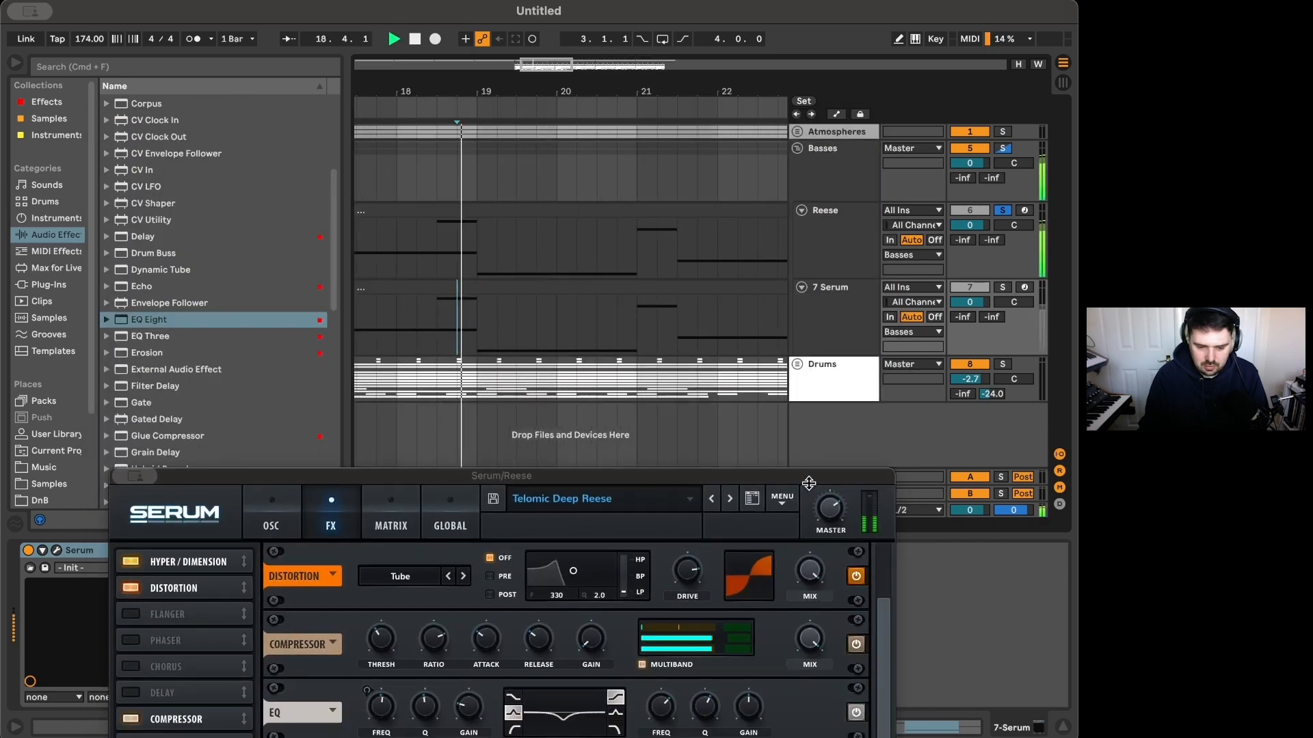
{"action": "left_click_drag", "start_coordinate": [791, 478], "coordinate": [797, 174]}
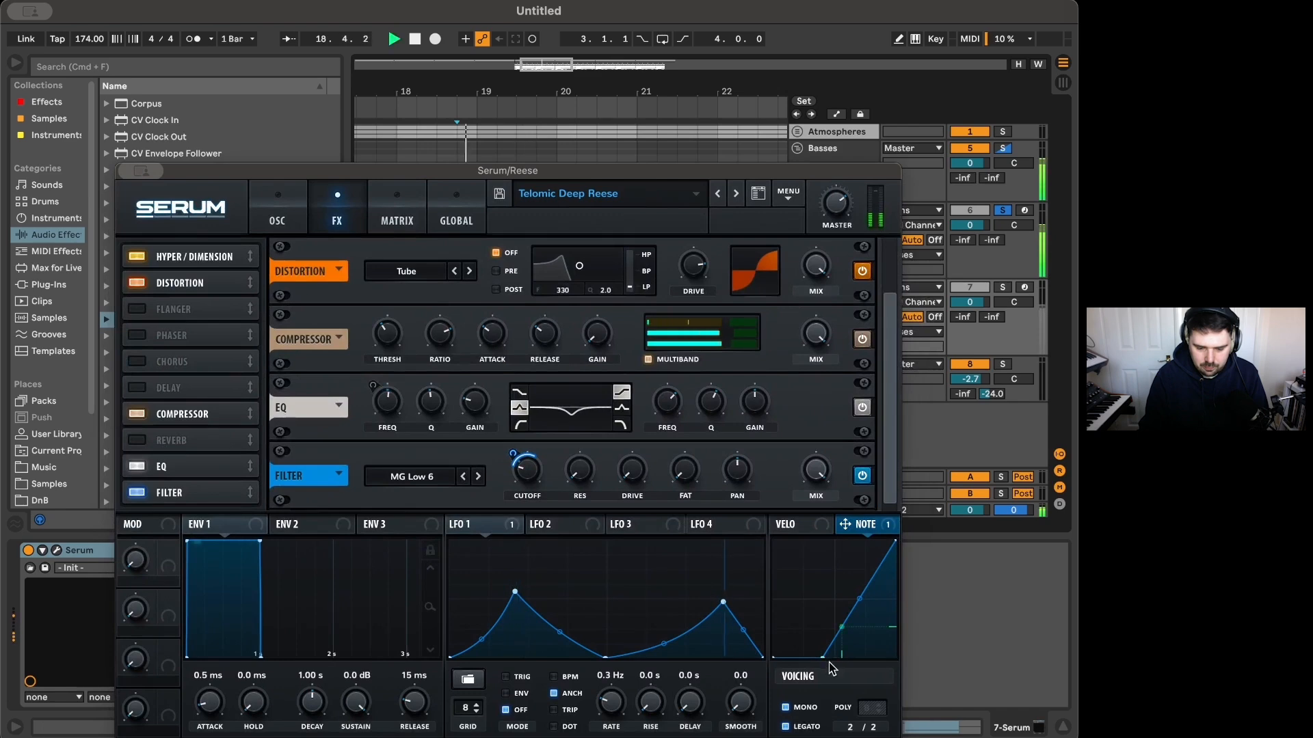
{"action": "double_click", "coordinate": [841, 627]}
{"action": "left_click_drag", "start_coordinate": [838, 635], "coordinate": [842, 539]}
{"action": "key", "text": "space"}
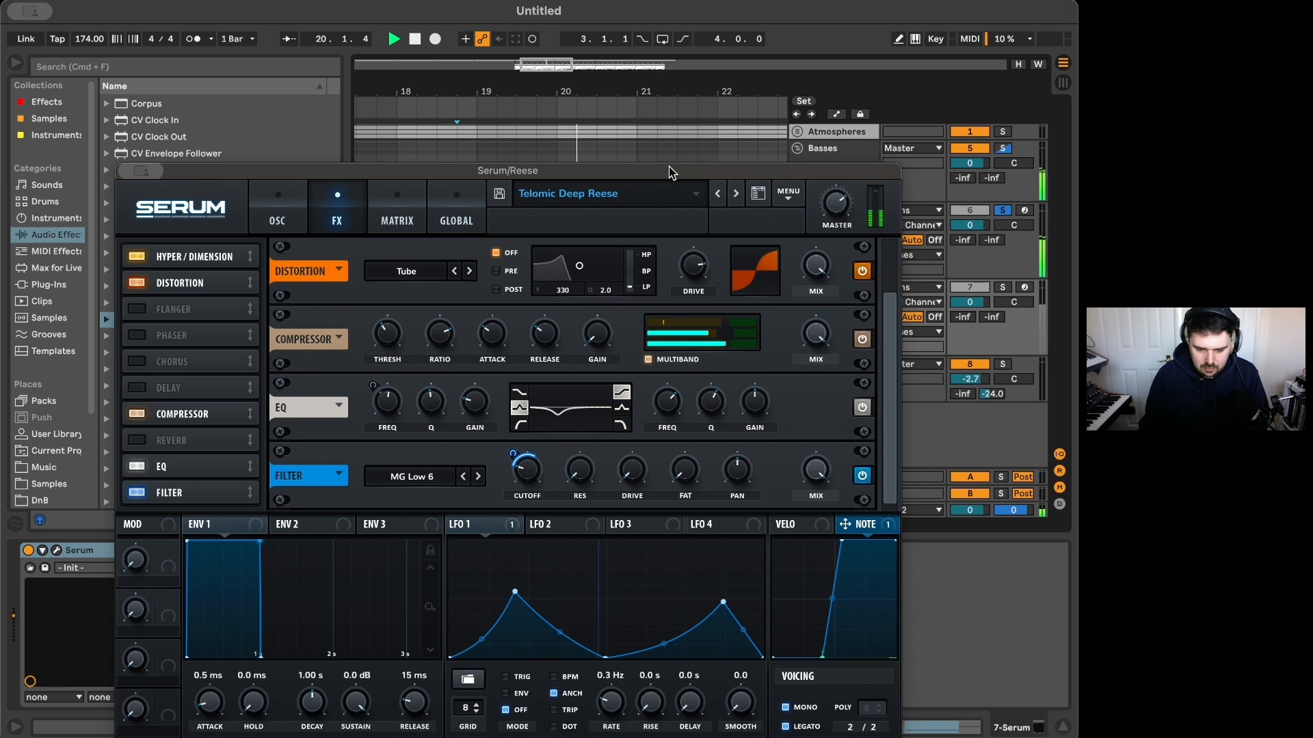
{"action": "key", "text": "space"}
Step: Play the bassline from bar 17 to bar 25 and adjust the effect filter's Drive while listening
{"action": "left_click_drag", "start_coordinate": [636, 172], "coordinate": [763, 508]}
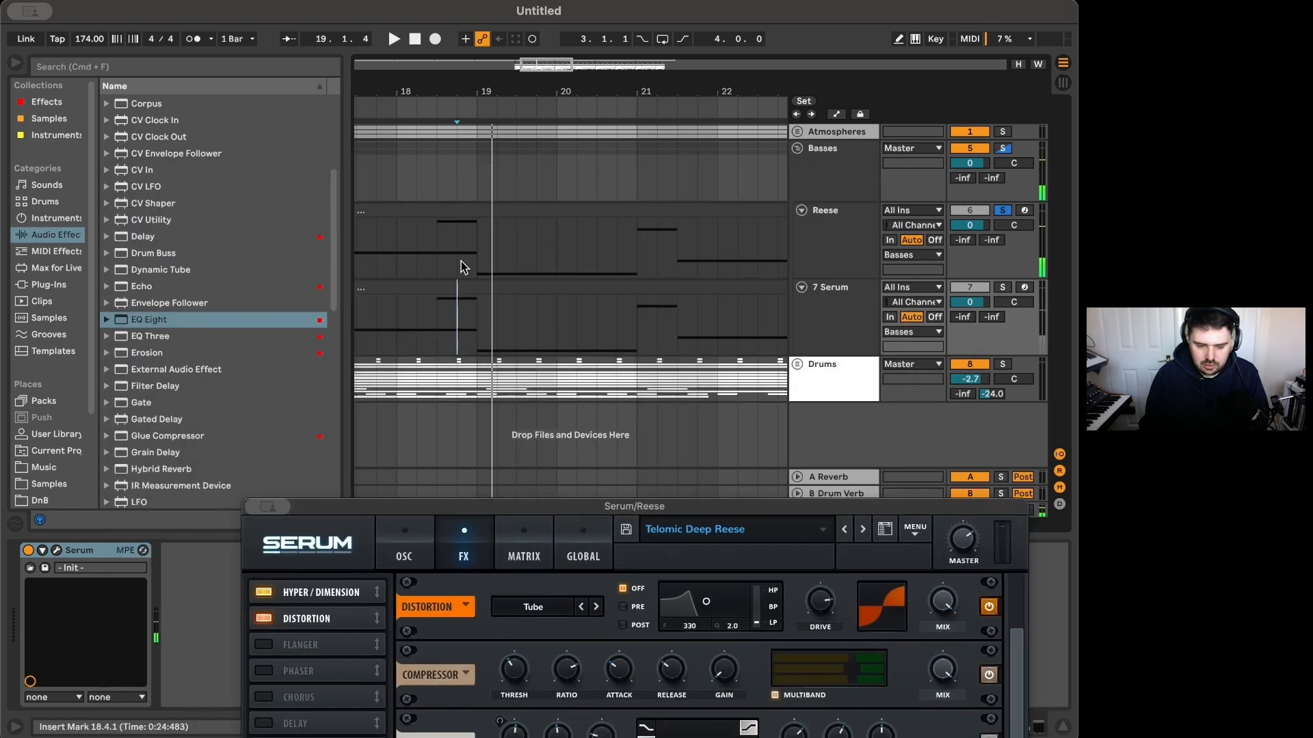
{"action": "scroll", "coordinate": [454, 274], "scroll_direction": "down", "scroll_amount": 5}
{"action": "left_click", "coordinate": [448, 289]}
{"action": "key", "text": "space"}
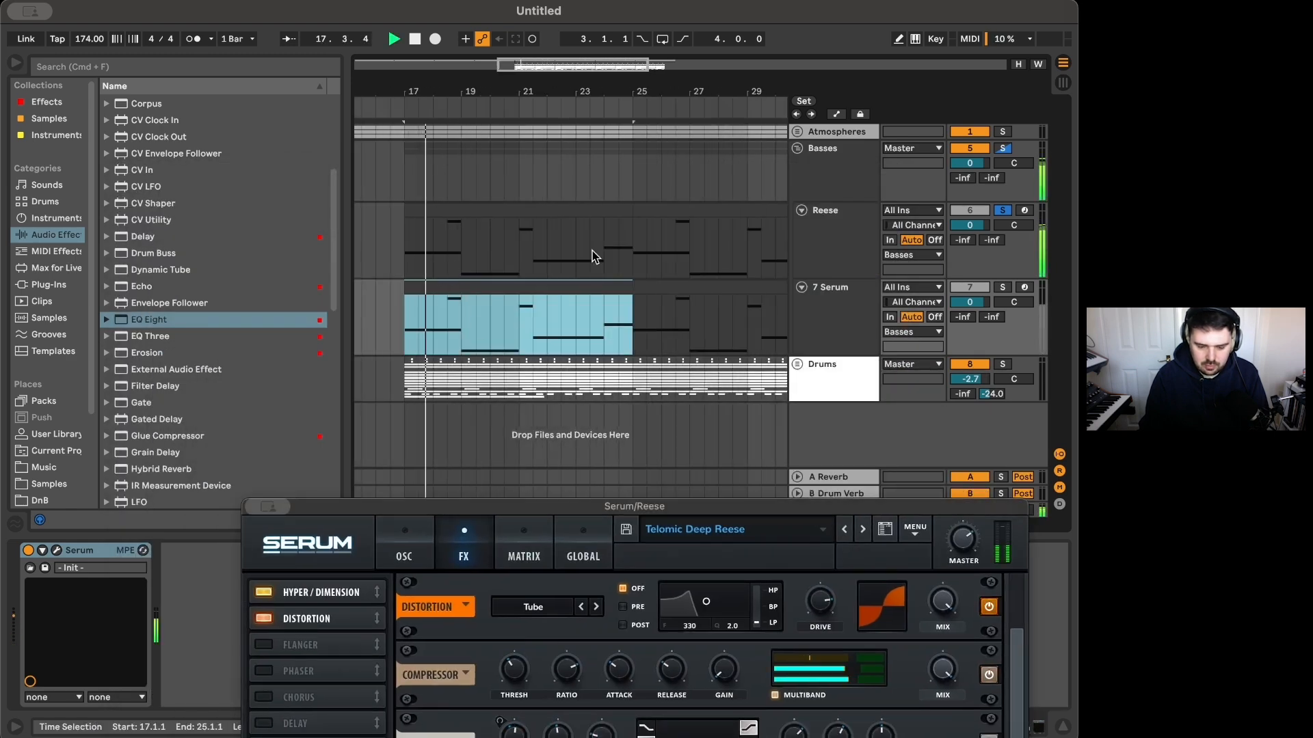
{"action": "left_click_drag", "start_coordinate": [597, 506], "coordinate": [562, 220]}
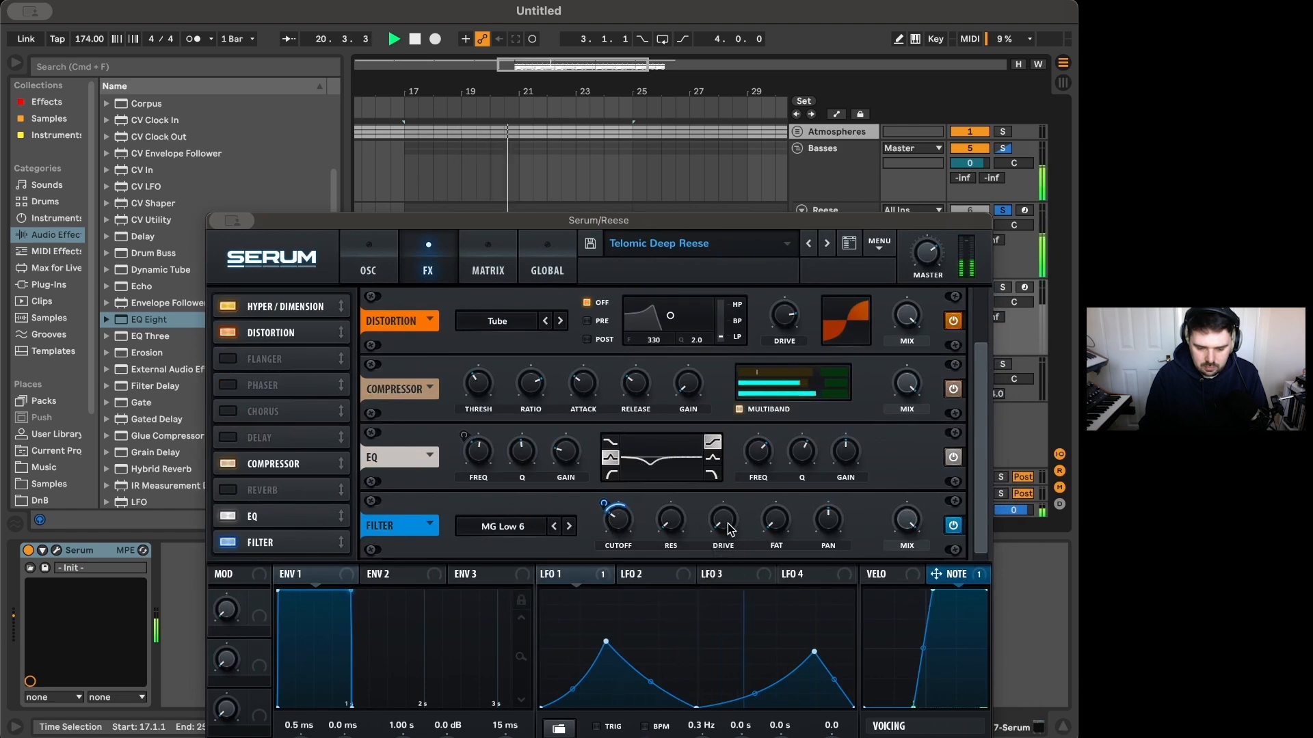
{"action": "key", "text": "space"}
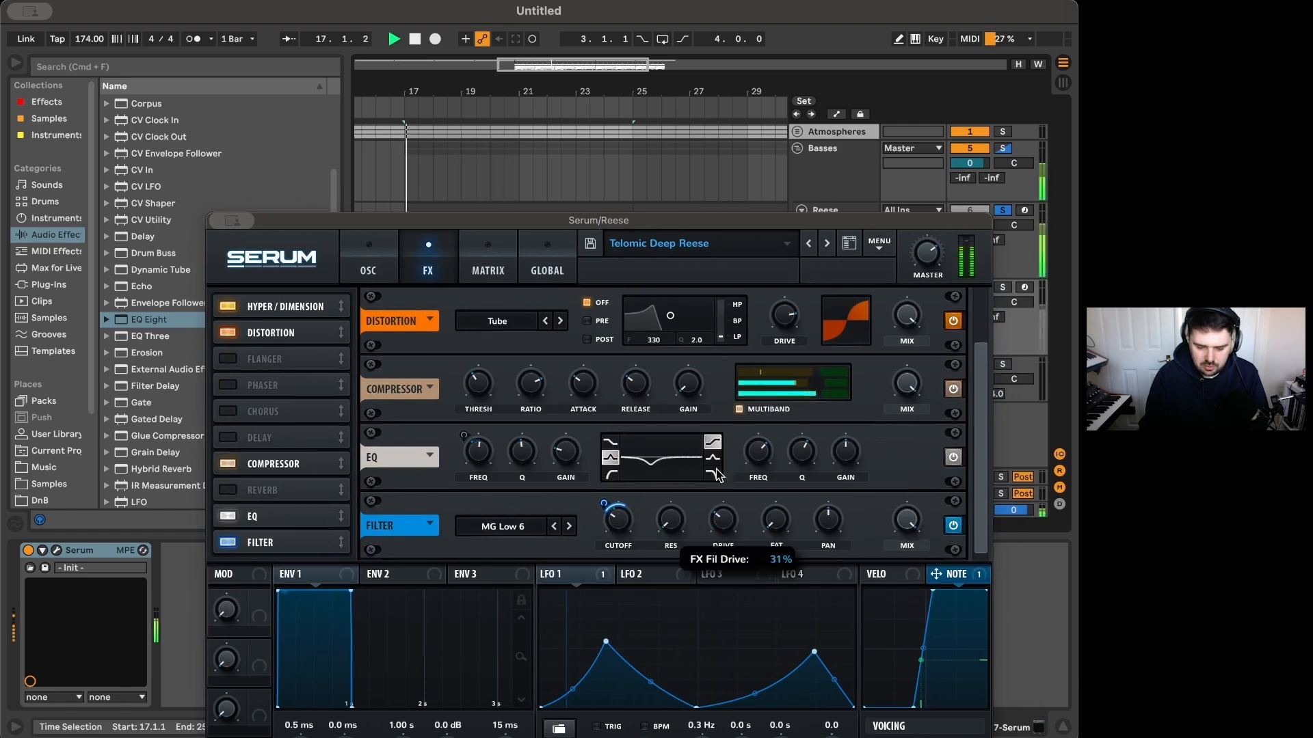
{"action": "left_click_drag", "start_coordinate": [722, 523], "coordinate": [719, 543]}
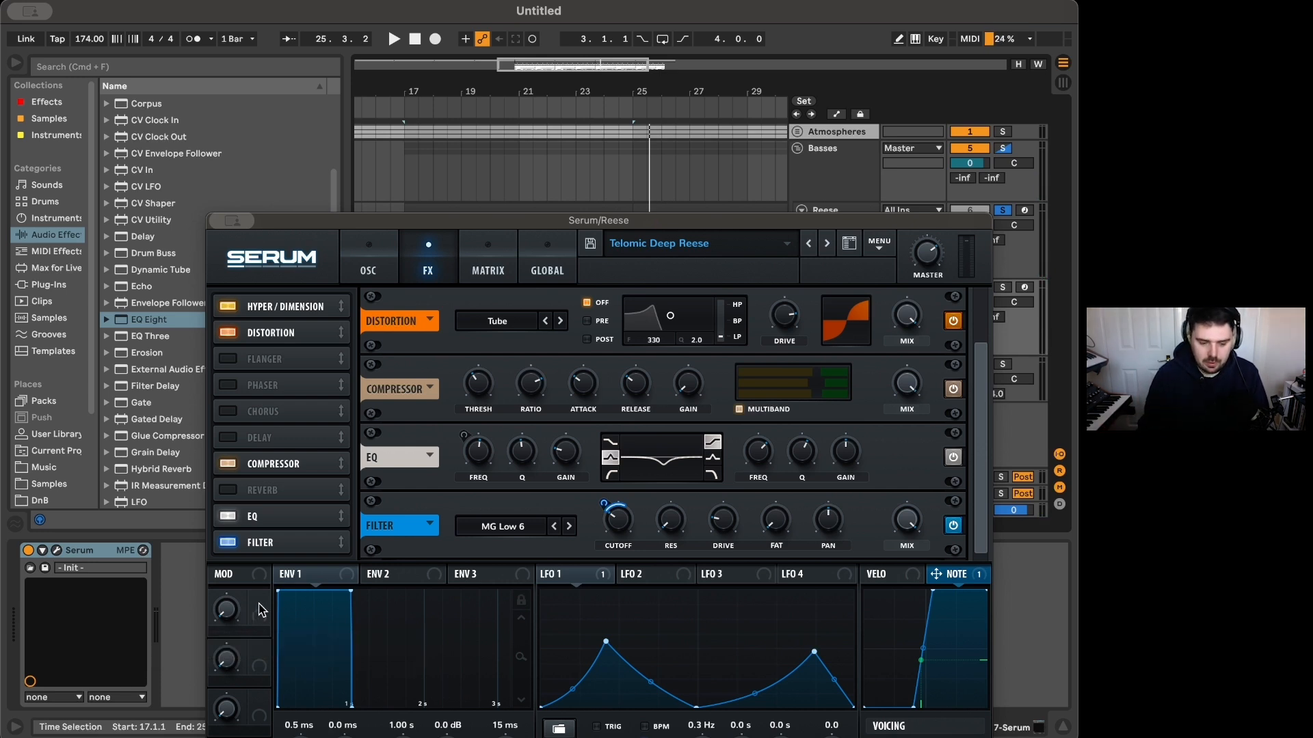
Step: Assign the first macro to the effect filter's cutoff, name it OPEN UP, and sweep it during playback
{"action": "left_click_drag", "start_coordinate": [260, 609], "coordinate": [612, 524]}
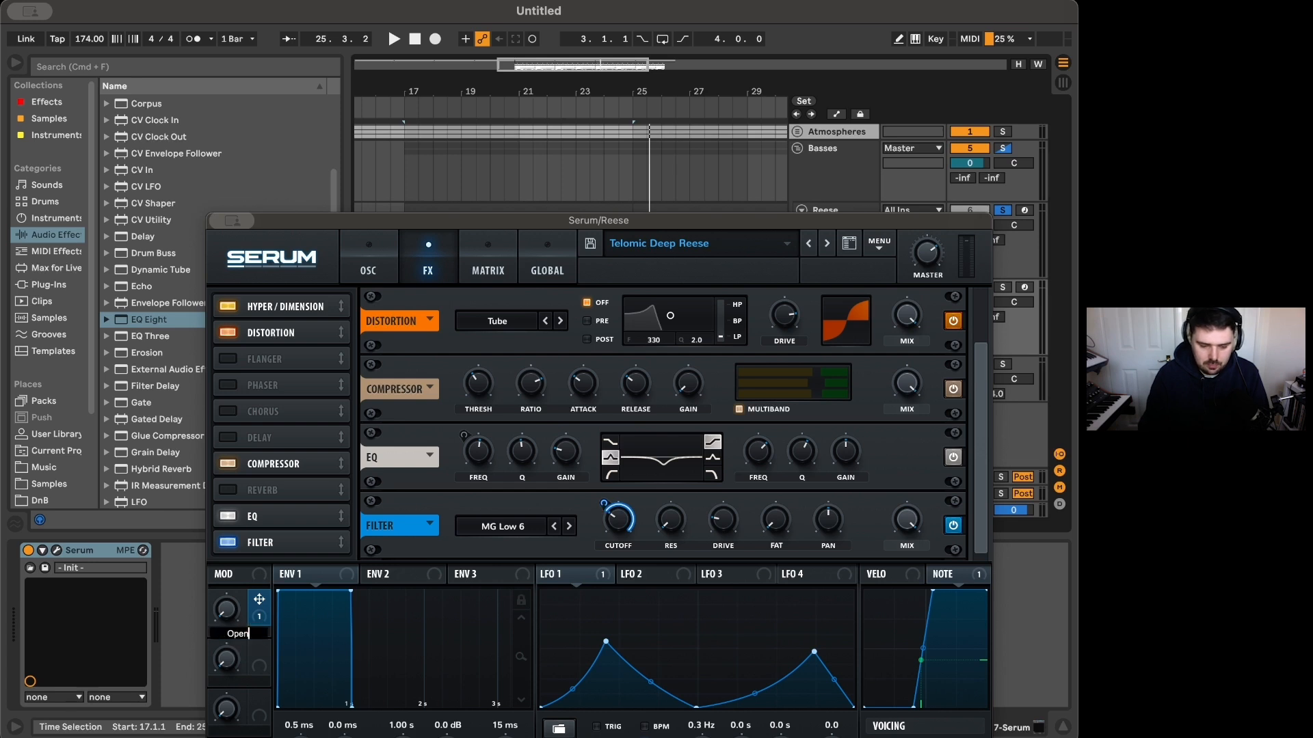
{"action": "key", "text": "space"}
{"action": "left_click_drag", "start_coordinate": [221, 622], "coordinate": [341, 737]}
{"action": "key", "text": "space"}
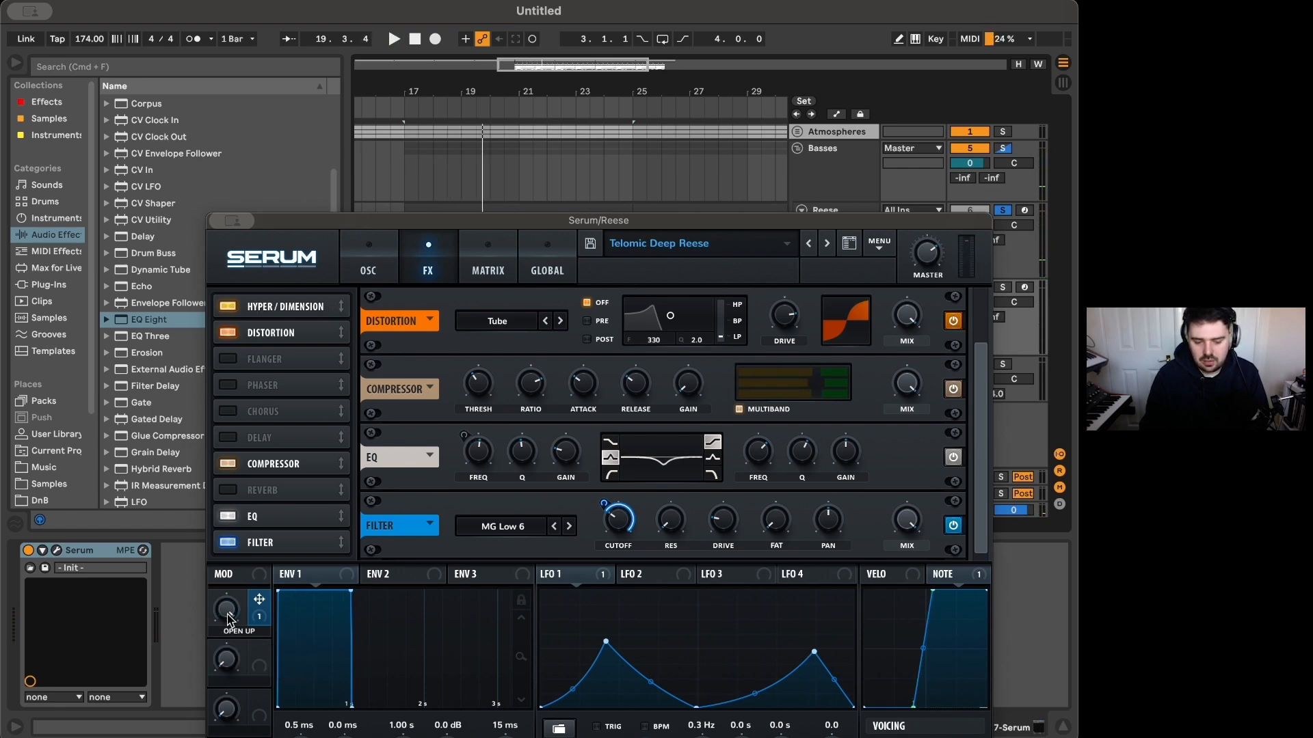
Step: Audition the bass while trying the cutoff of the oscillator section's MG Low 18 filter, and return to the effects
{"action": "left_click", "coordinate": [385, 254]}
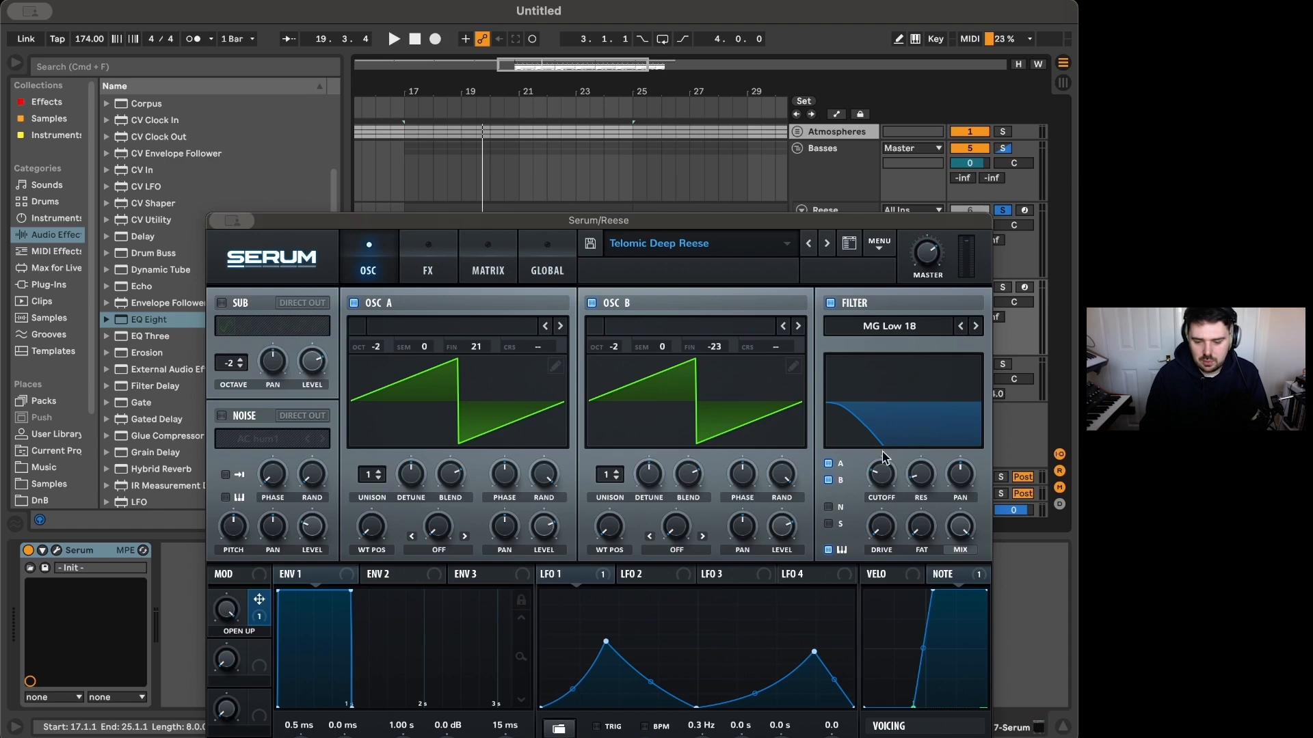
{"action": "key", "text": "space"}
{"action": "left_click_drag", "start_coordinate": [884, 432], "coordinate": [917, 443]}
{"action": "key", "text": "space"}
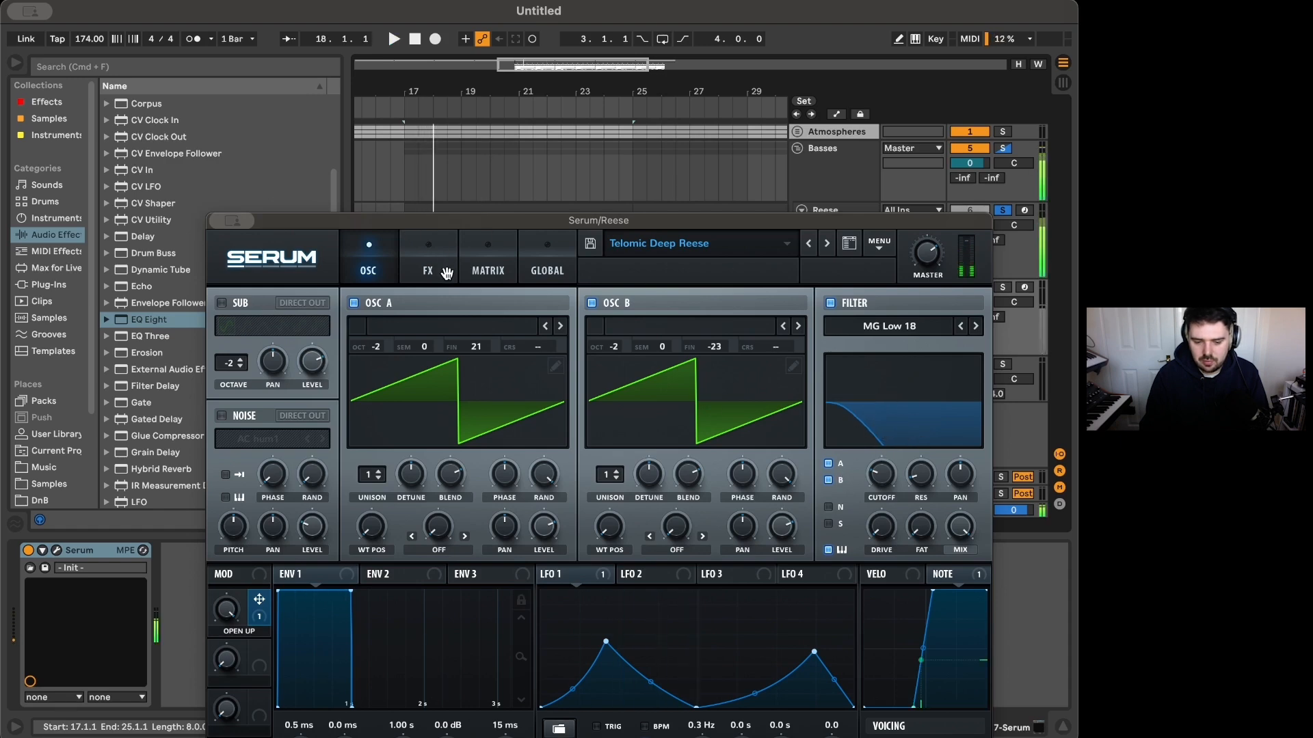
{"action": "left_click", "coordinate": [431, 270]}
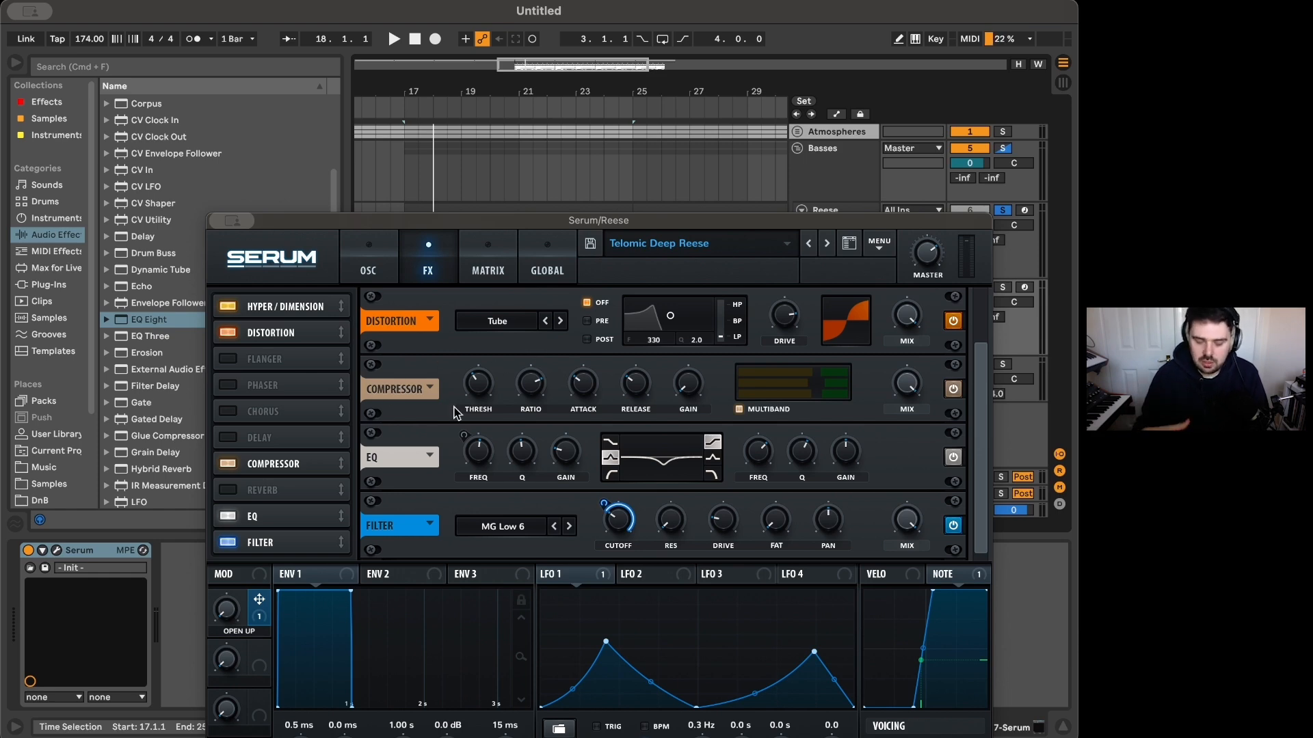
Step: Set the OPEN UP macro to about 15% during playback, close Serum, and show automation in the arrangement
{"action": "key", "text": "space"}
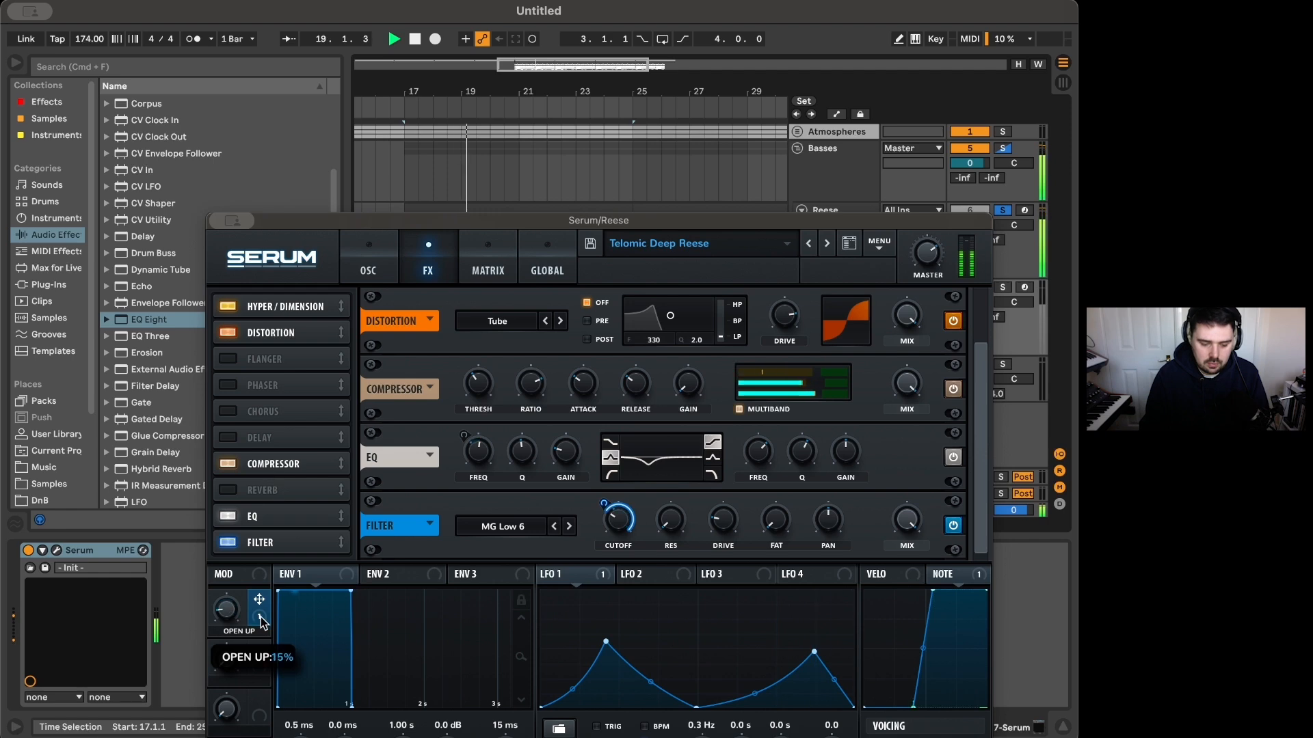
{"action": "key", "text": "space"}
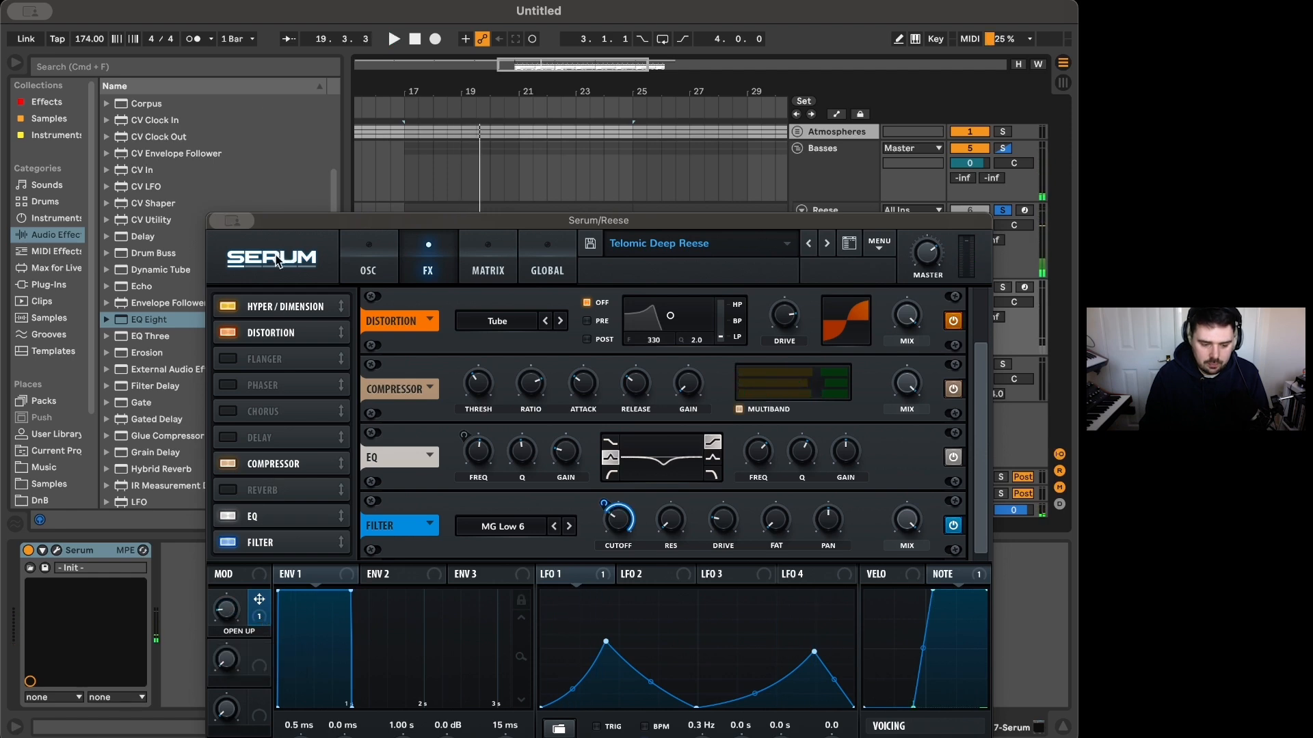
{"action": "key", "text": "super+w"}
{"action": "key", "text": "a"}
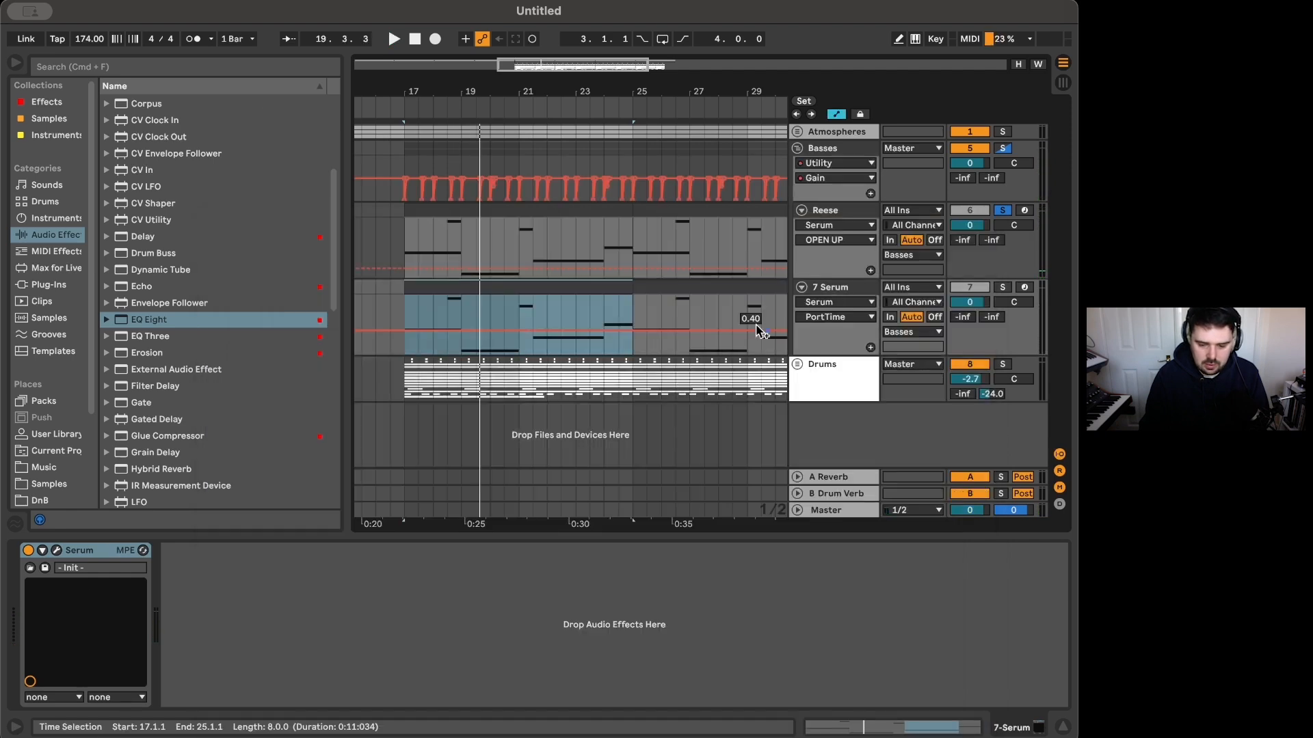
Step: Draw OPEN UP automation on the Reese track rising from bar 17 and falling to about 0.10 at bar 19, and play it
{"action": "left_click", "coordinate": [406, 270]}
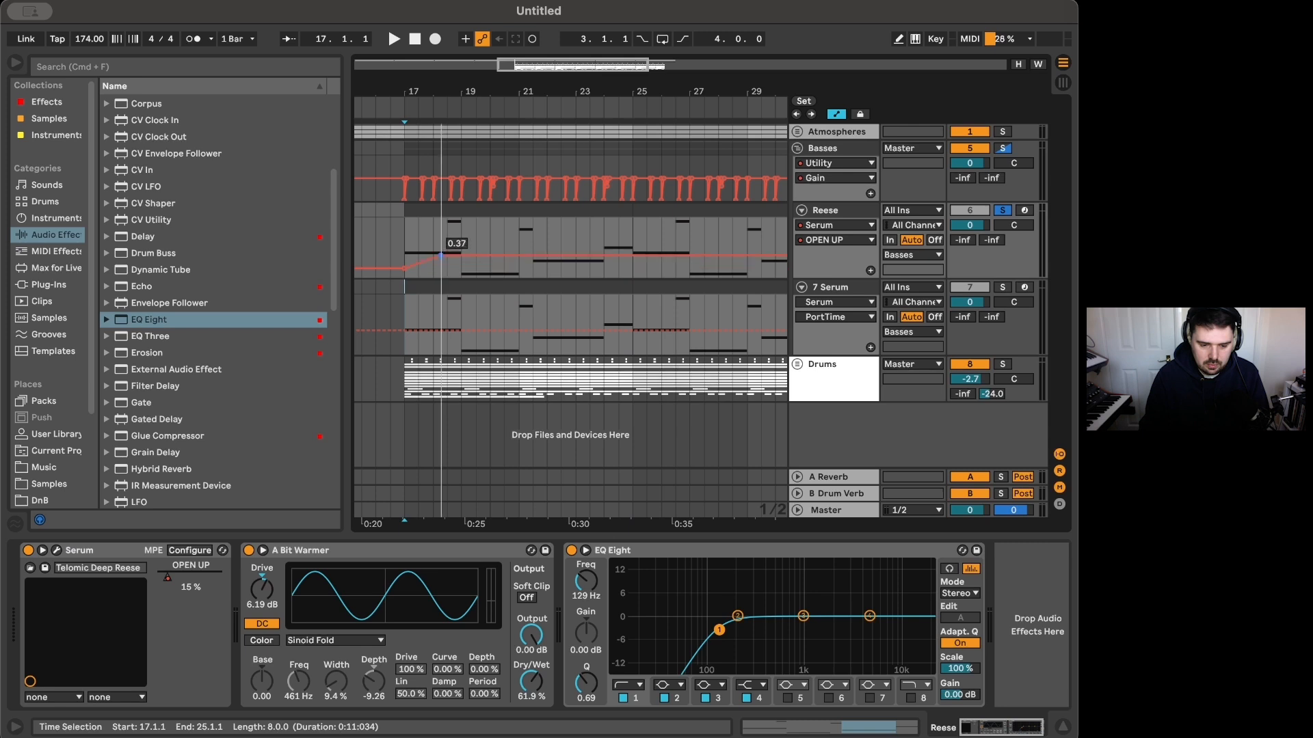
{"action": "mouse_move", "coordinate": [441, 256]}
{"action": "left_mouse_down"}
{"action": "mouse_move", "coordinate": [469, 249]}
{"action": "mouse_move", "coordinate": [462, 271]}
{"action": "left_mouse_up"}
{"action": "left_click", "coordinate": [405, 247]}
{"action": "key", "text": "space"}
{"action": "scroll", "coordinate": [432, 260], "scroll_direction": "down", "scroll_amount": 2}
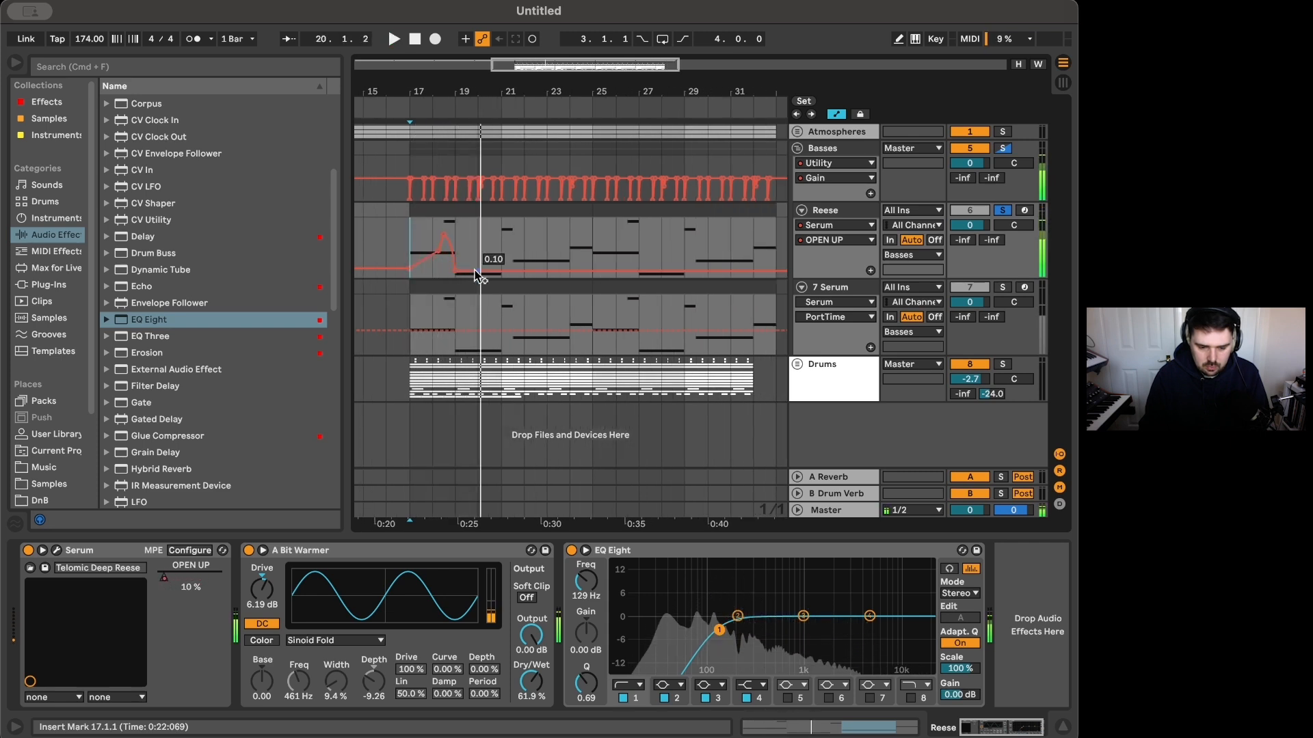
Step: Add a second OPEN UP automation curve rising from about bar 20 to about 49% near bar 21, and audition it
{"action": "left_click", "coordinate": [477, 272]}
{"action": "left_click_drag", "start_coordinate": [502, 272], "coordinate": [501, 254]}
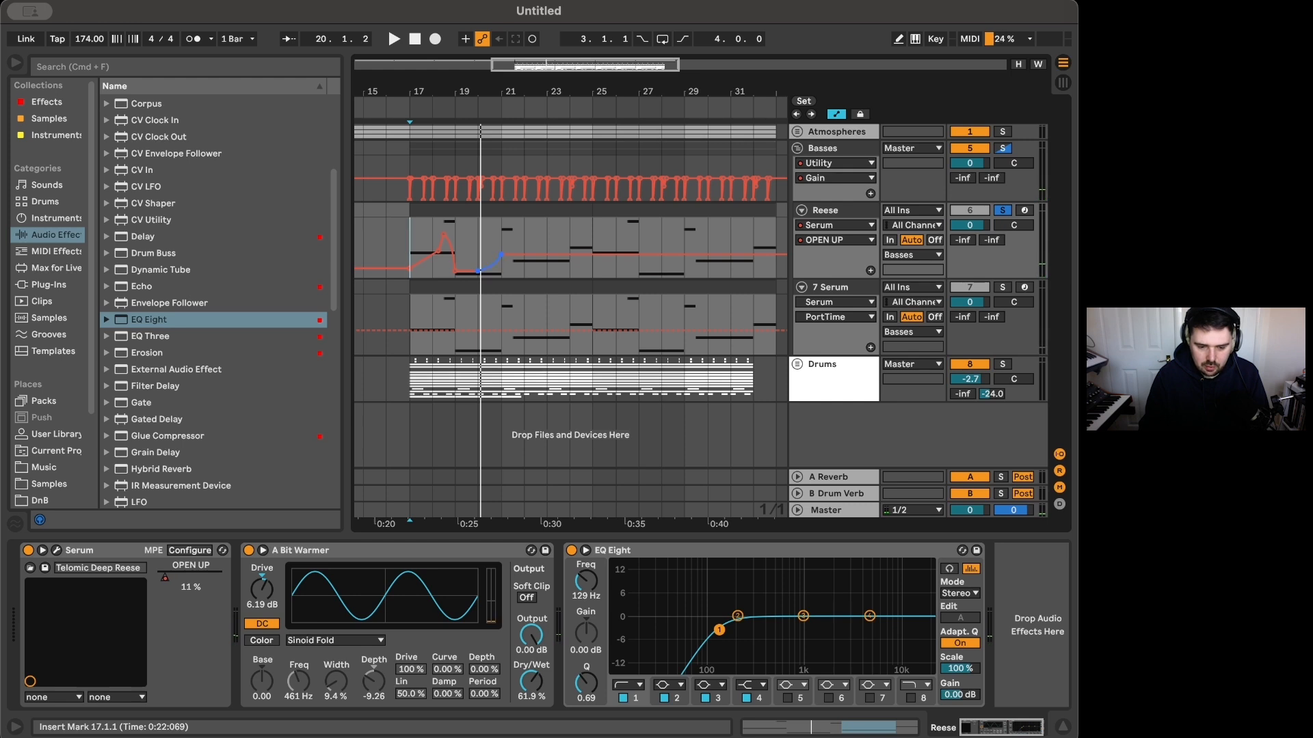
{"action": "left_click", "coordinate": [457, 240]}
{"action": "key", "text": "space"}
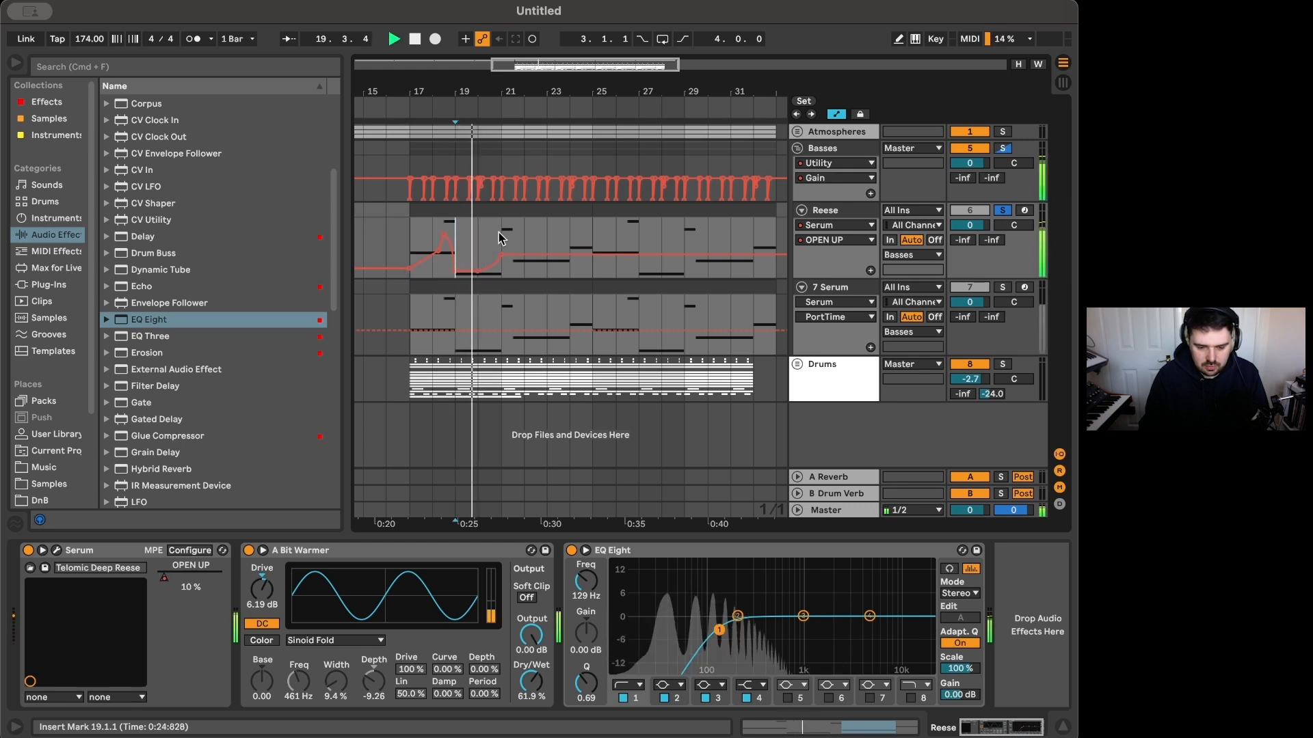
{"action": "mouse_move", "coordinate": [501, 254]}
{"action": "left_mouse_down"}
{"action": "mouse_move", "coordinate": [409, 249]}
{"action": "mouse_move", "coordinate": [501, 249]}
{"action": "left_mouse_up"}
{"action": "key", "text": "space"}
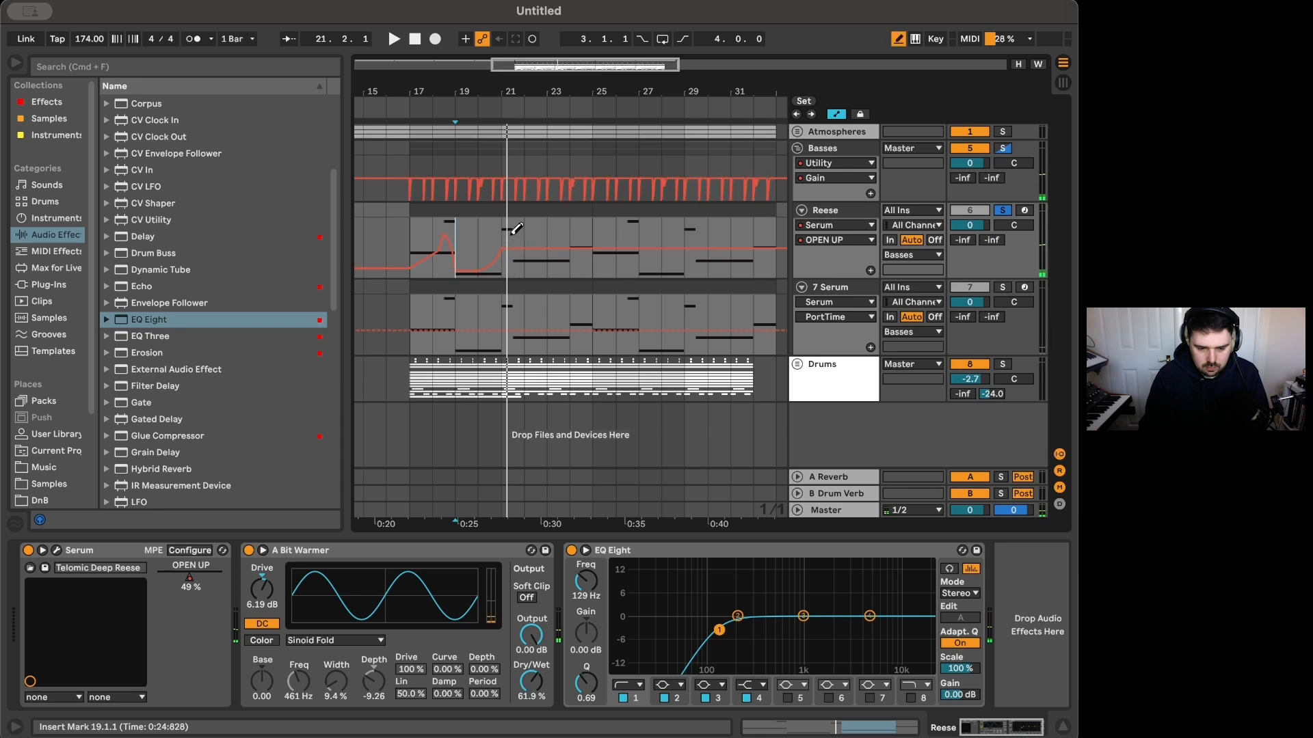
Step: Raise the bar 21 OPEN UP peak to about 0.70, drop it sharply, curve it up toward bar 25, and select bars 17 to 25
{"action": "scroll", "coordinate": [513, 225], "scroll_direction": "up", "scroll_amount": 2}
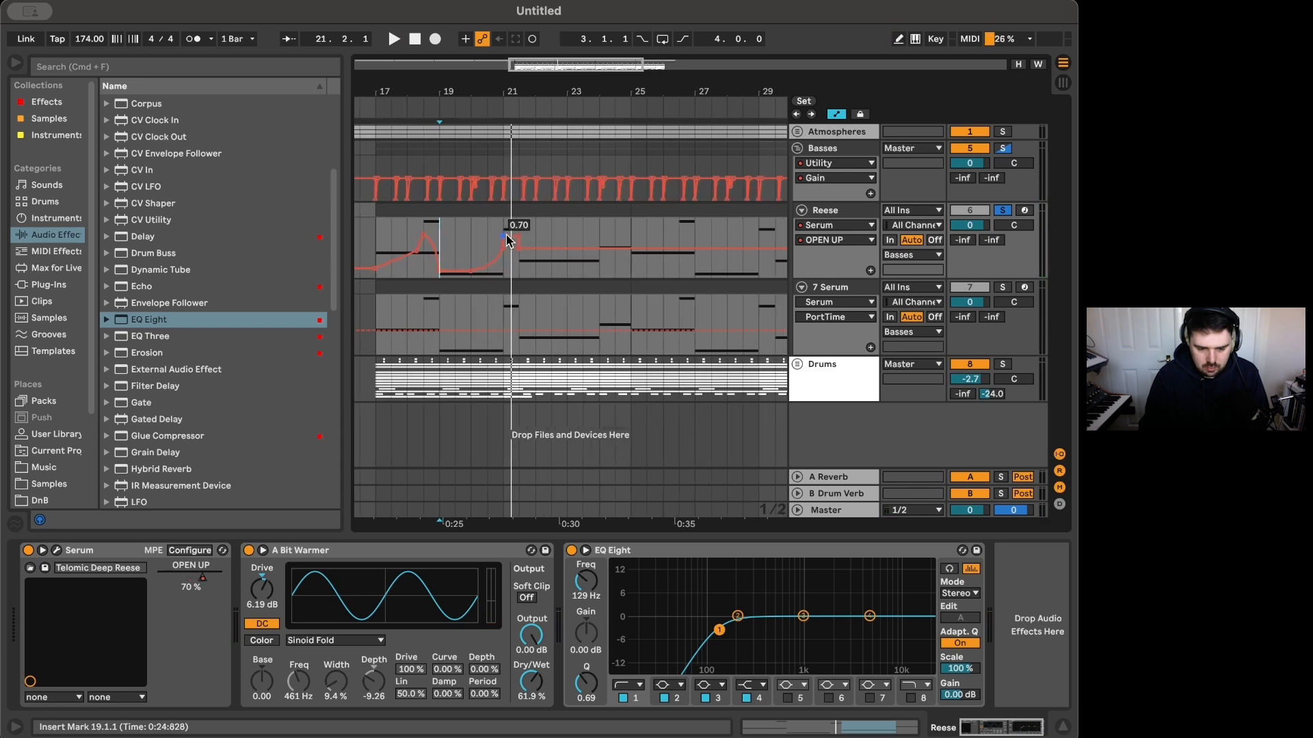
{"action": "left_click_drag", "start_coordinate": [517, 244], "coordinate": [519, 268]}
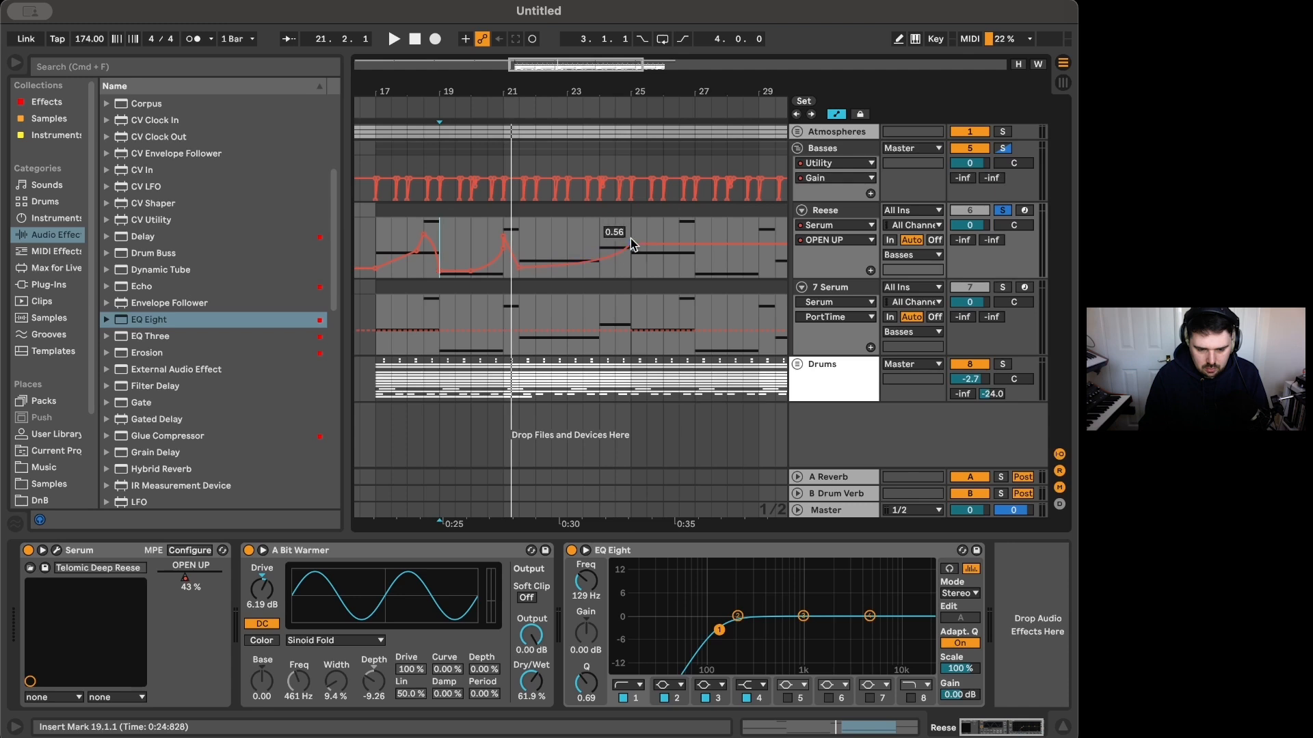
{"action": "scroll", "coordinate": [633, 241], "scroll_direction": "down", "scroll_amount": 3}
{"action": "left_click_drag", "start_coordinate": [631, 221], "coordinate": [463, 262]}
Step: Duplicate the selected eight bars of OPEN UP automation from bar 25 and play the result from bar 17
{"action": "key", "text": "super+d"}
{"action": "scroll", "coordinate": [423, 257], "scroll_direction": "down", "scroll_amount": 3}
{"action": "scroll", "coordinate": [438, 247], "scroll_direction": "left", "scroll_amount": 2}
{"action": "left_click", "coordinate": [453, 241]}
{"action": "key", "text": "space"}
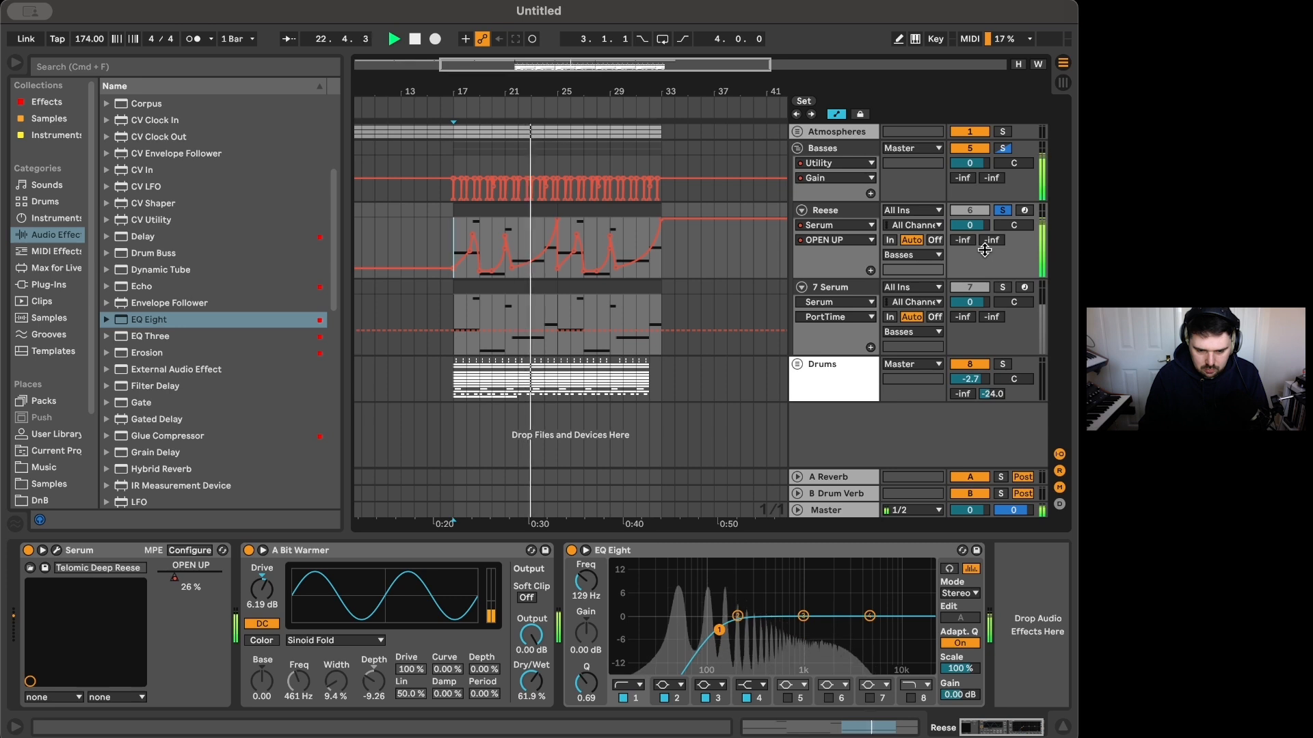
Step: Unsolo the Reese, lower its track volume to -3.1 dB in the full mix, and hide the automation lanes
{"action": "key", "text": "s"}
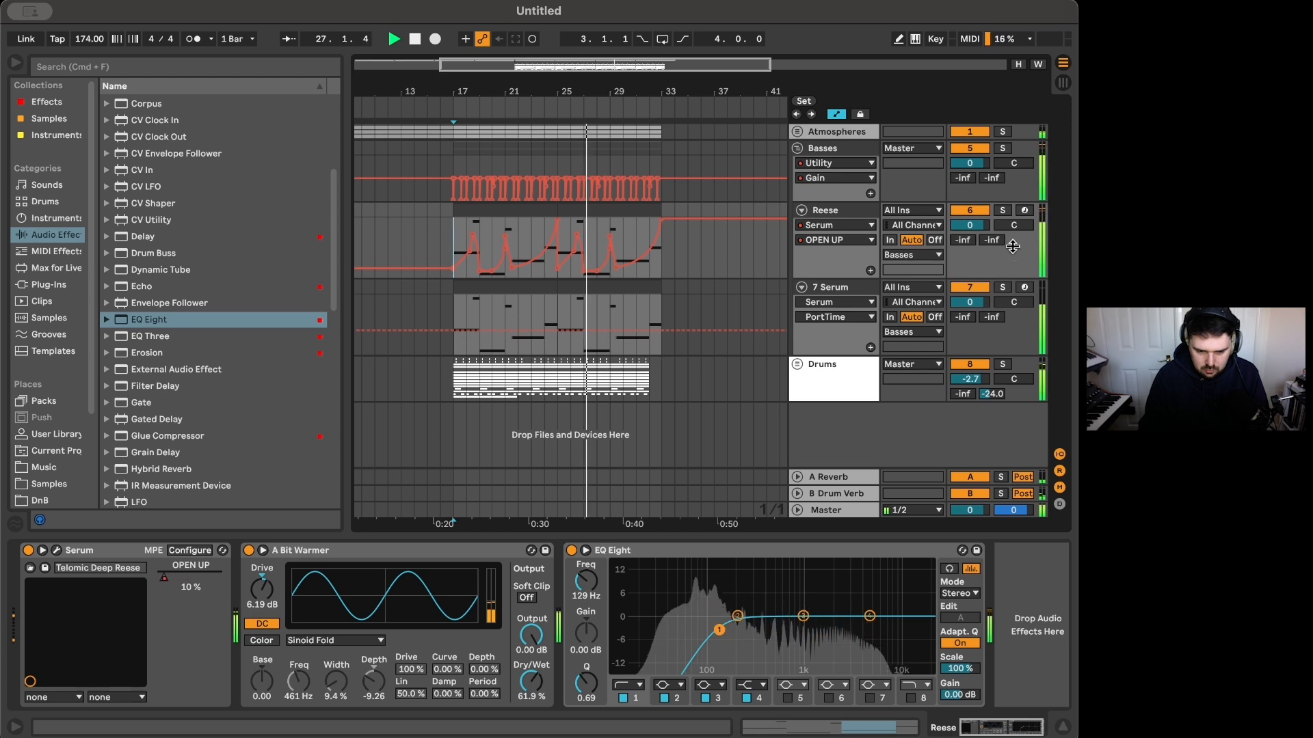
{"action": "left_click_drag", "start_coordinate": [969, 232], "coordinate": [968, 243]}
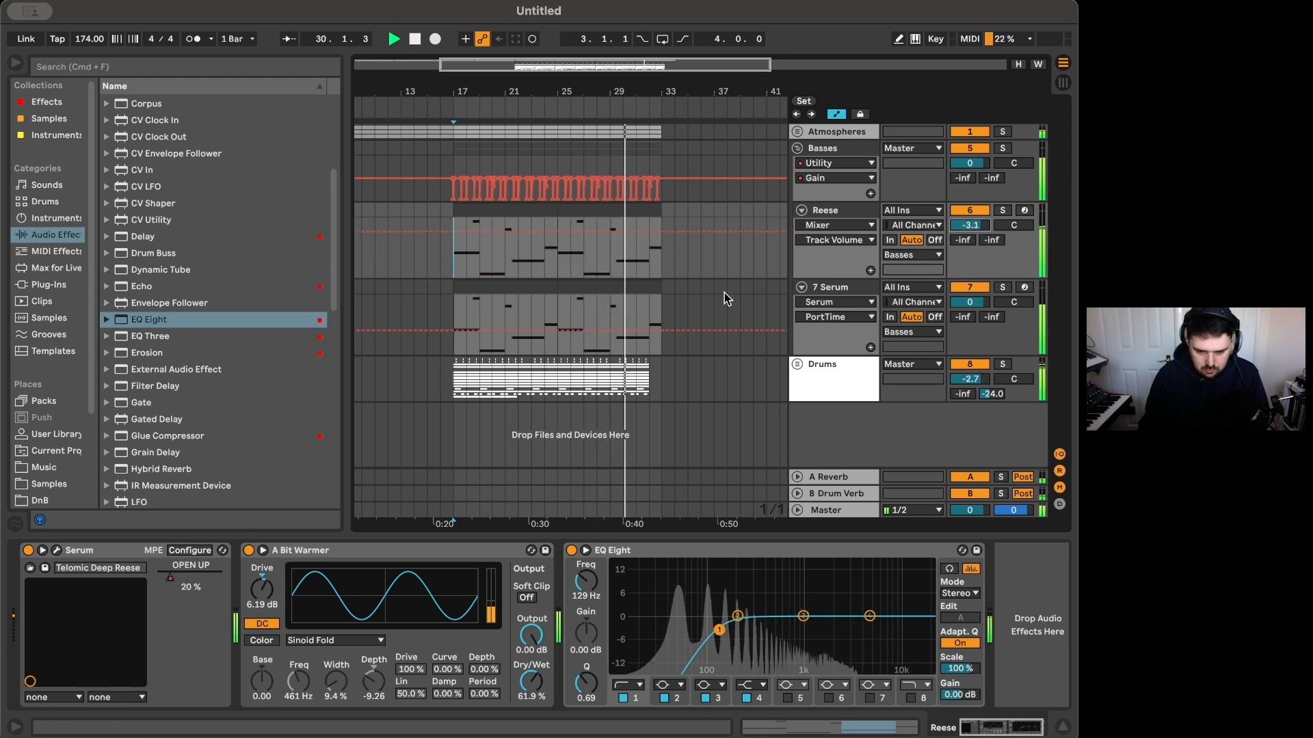
{"action": "scroll", "coordinate": [552, 313], "scroll_direction": "down", "scroll_amount": 5}
{"action": "key", "text": "a"}
{"action": "left_click", "coordinate": [468, 247]}
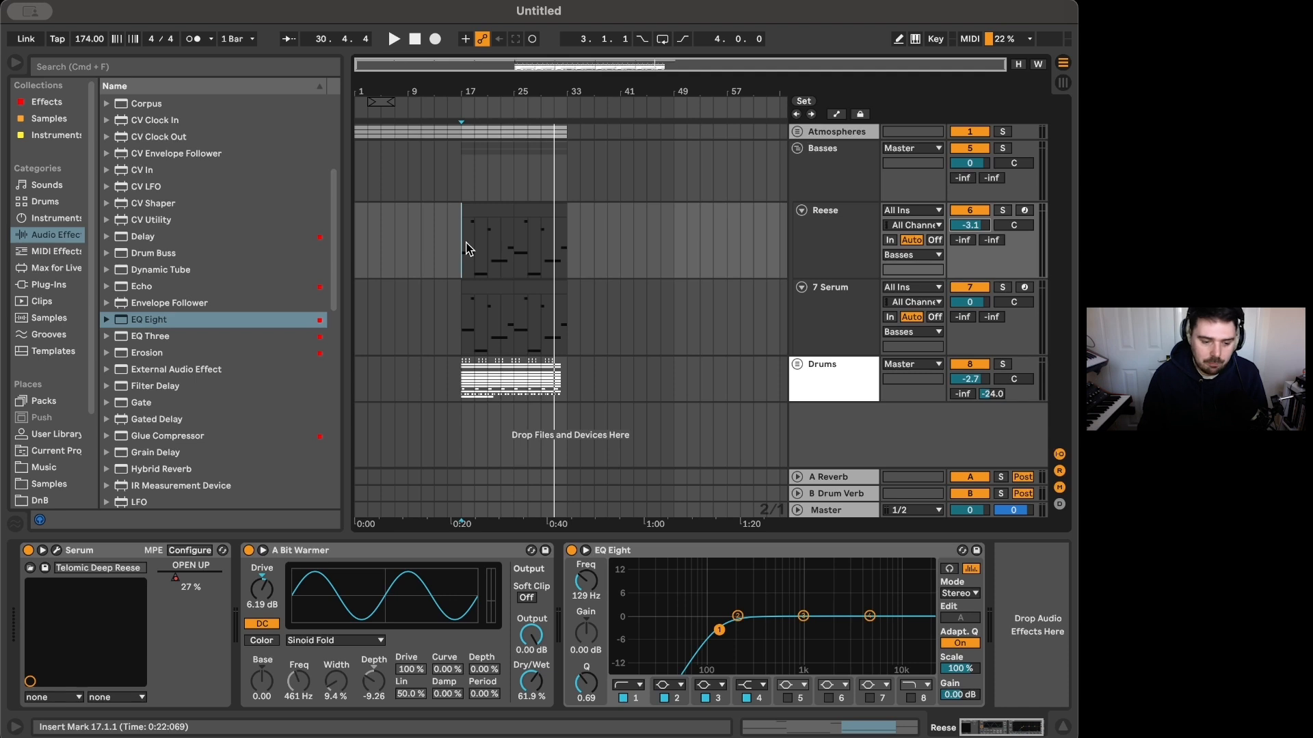
Step: Insert an Auto Pan between A Bit Warmer and EQ Eight on the Reese track and set its phase to 0°
{"action": "scroll", "coordinate": [70, 374], "scroll_direction": "down", "scroll_amount": 4}
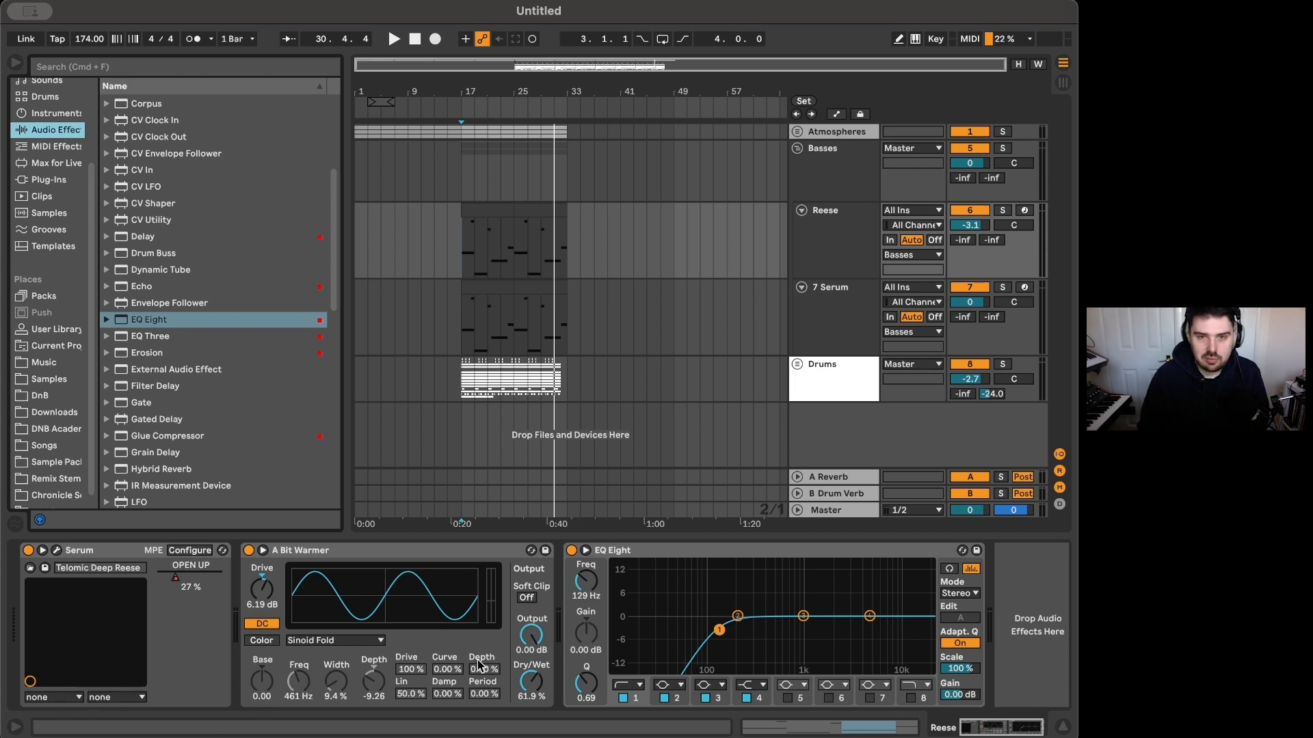
{"action": "scroll", "coordinate": [205, 240], "scroll_direction": "up", "scroll_amount": 5}
{"action": "left_click", "coordinate": [140, 119]}
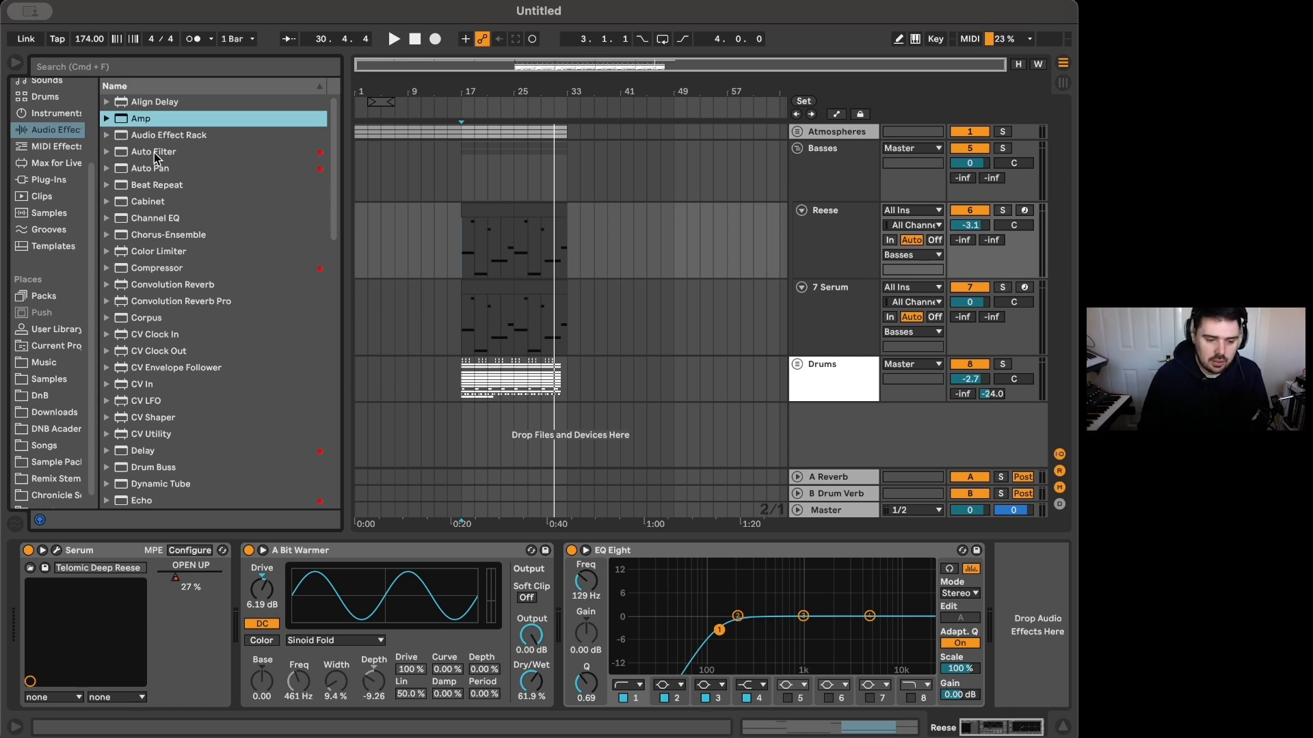
{"action": "left_click_drag", "start_coordinate": [140, 171], "coordinate": [589, 635]}
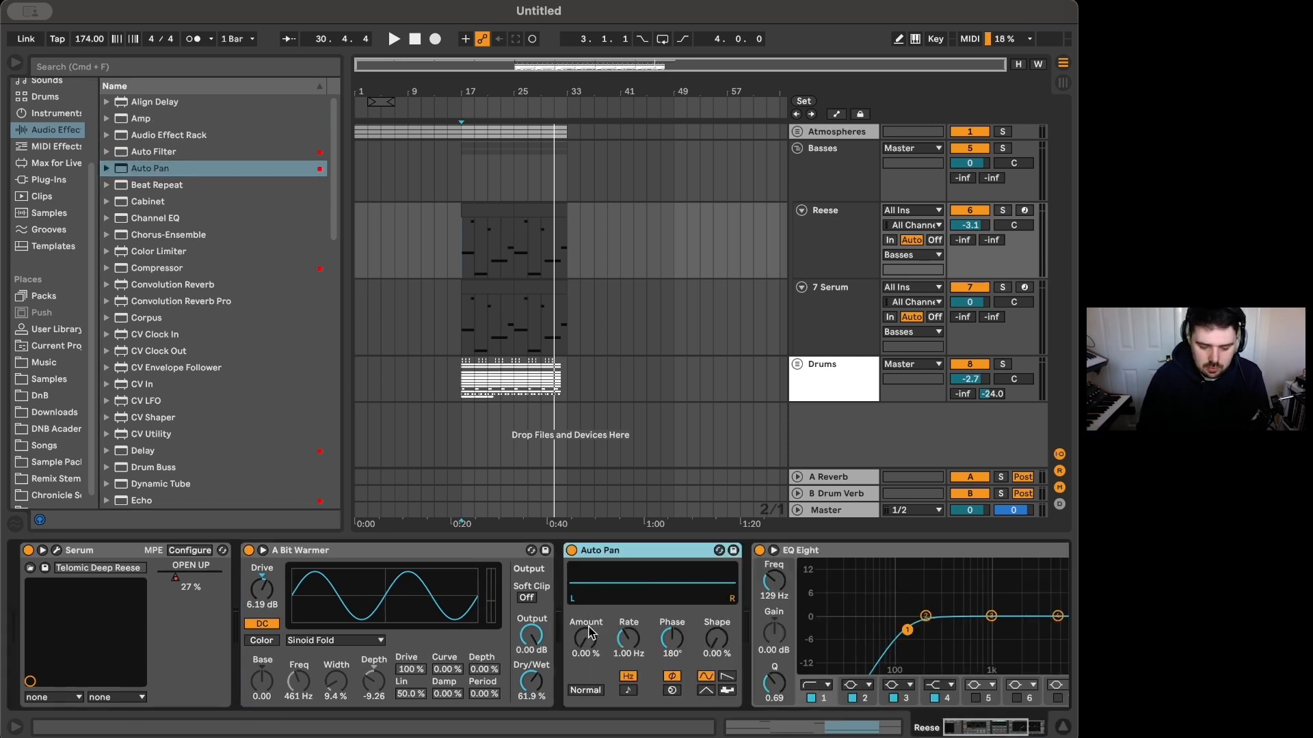
{"action": "left_click_drag", "start_coordinate": [672, 639], "coordinate": [672, 651]}
Step: Sync the Auto Pan rate to the tempo, set it to 1/8, and invert its waveform while auditioning the mix
{"action": "key", "text": "space"}
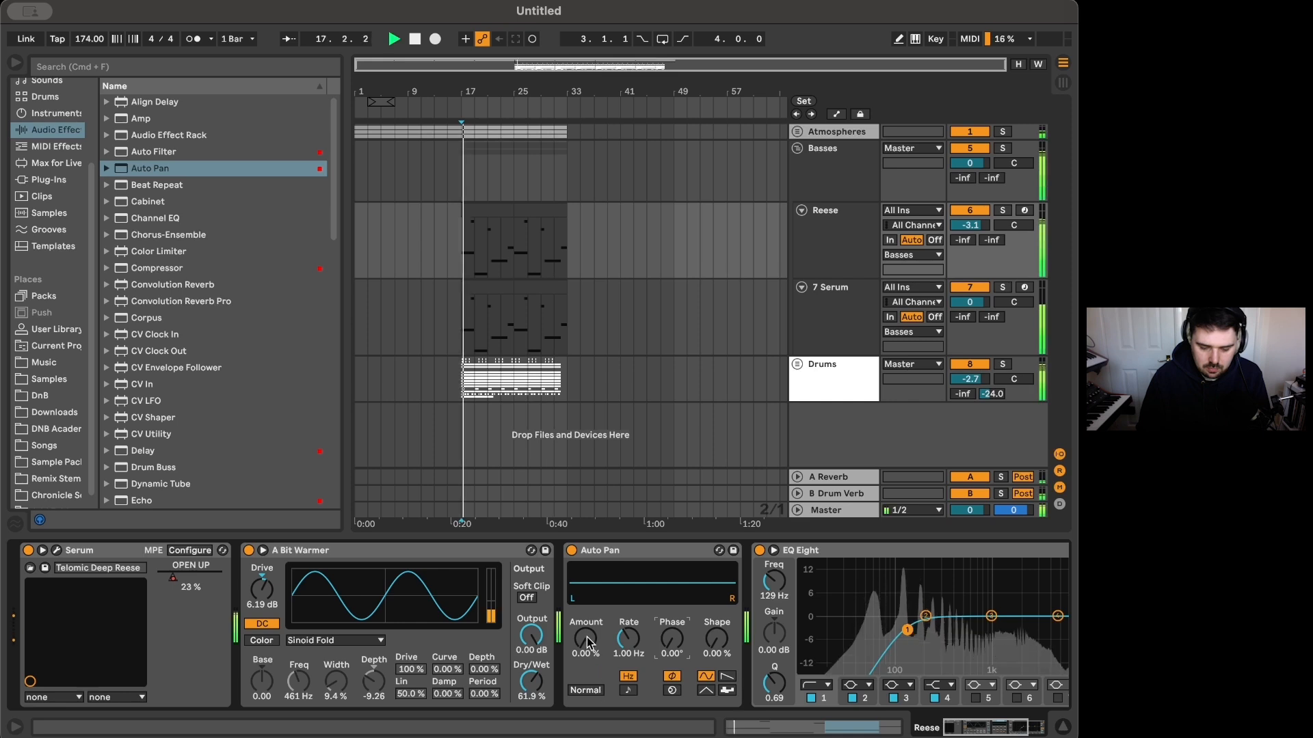
{"action": "left_click_drag", "start_coordinate": [585, 640], "coordinate": [628, 636]}
{"action": "key", "text": "space"}
{"action": "left_click", "coordinate": [627, 691]}
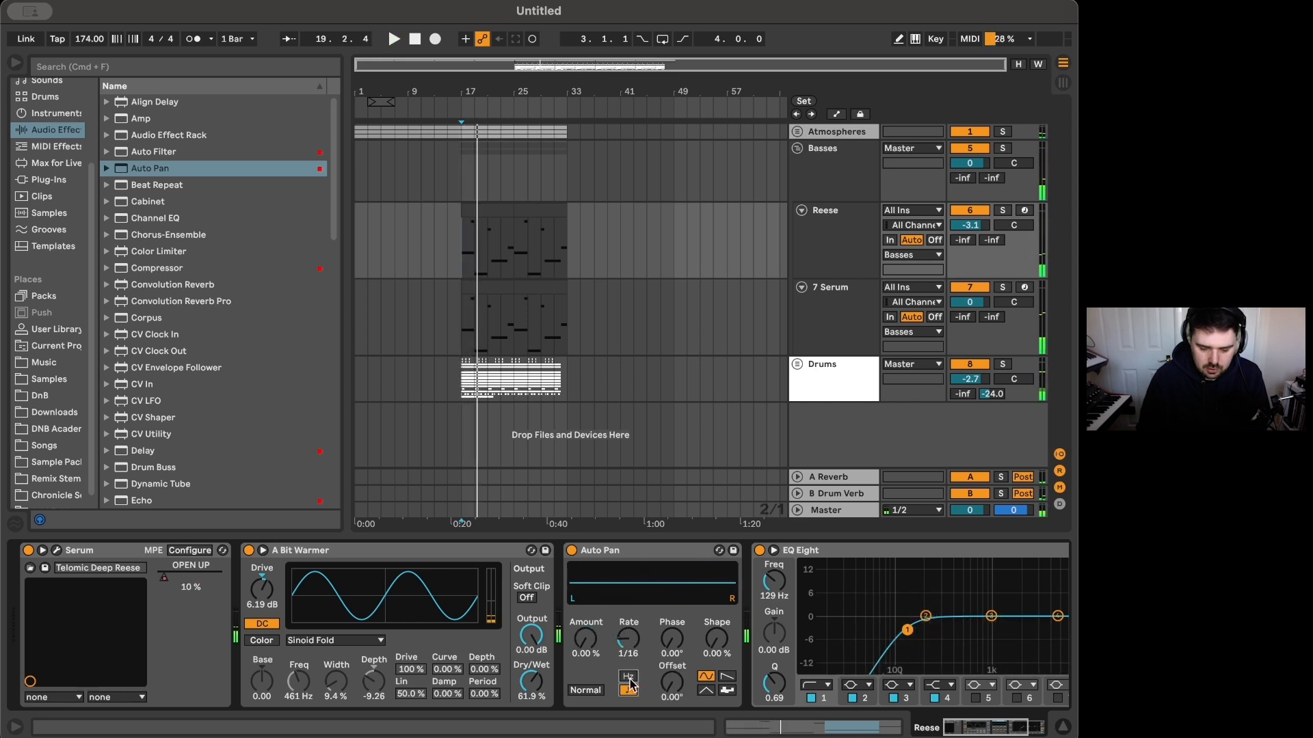
{"action": "key", "text": "space"}
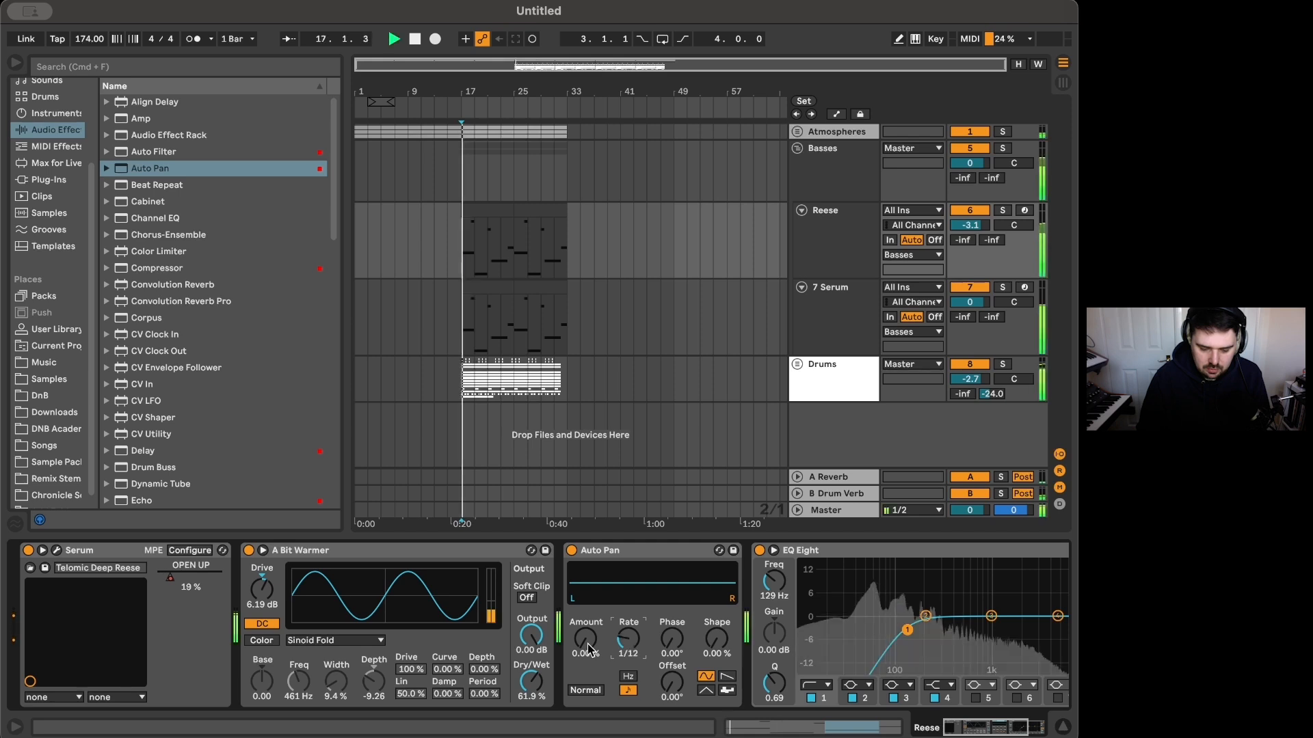
{"action": "mouse_move", "coordinate": [586, 639]}
{"action": "left_mouse_down"}
{"action": "mouse_move", "coordinate": [586, 619]}
{"action": "mouse_move", "coordinate": [585, 650]}
{"action": "left_mouse_up"}
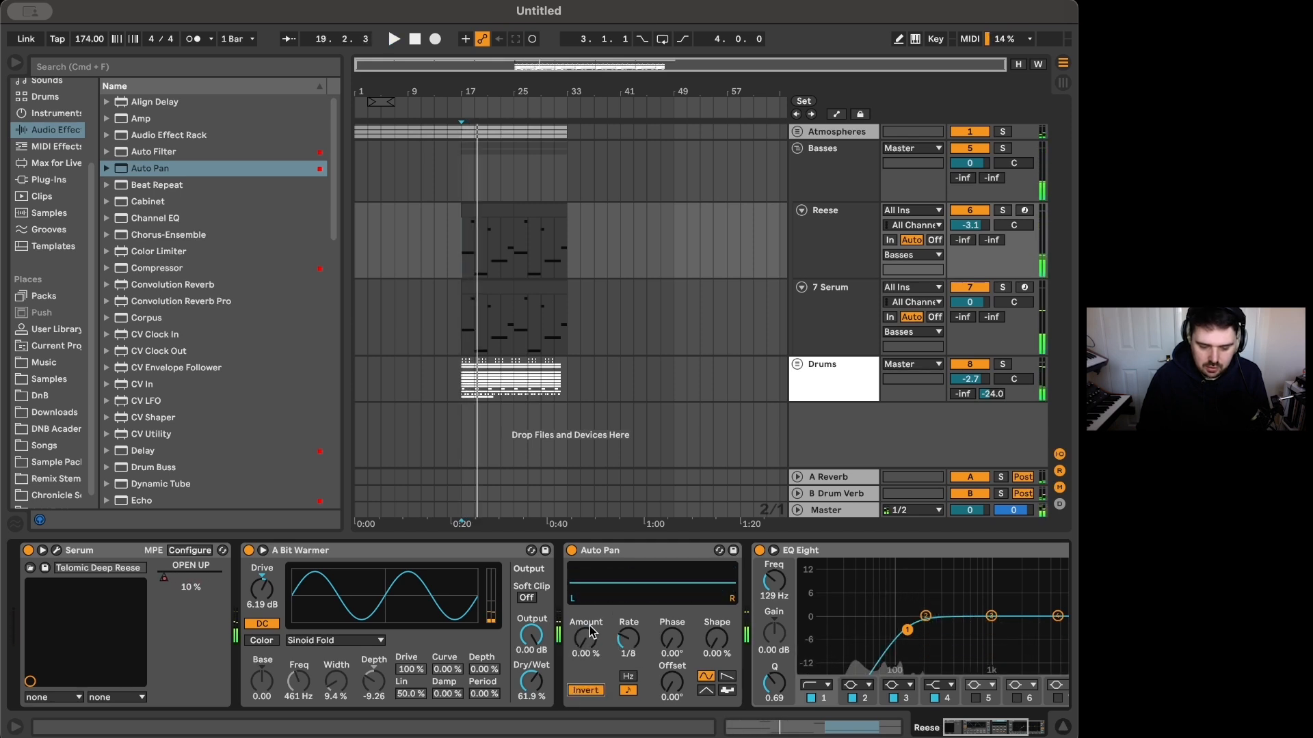
Step: Show the Auto Pan Amount automation on the Reese track and draw a ramp up to about 75% from bar 18 to bar 19
{"action": "right_click", "coordinate": [592, 633]}
{"action": "left_click", "coordinate": [612, 636]}
{"action": "scroll", "coordinate": [454, 273], "scroll_direction": "up", "scroll_amount": 5}
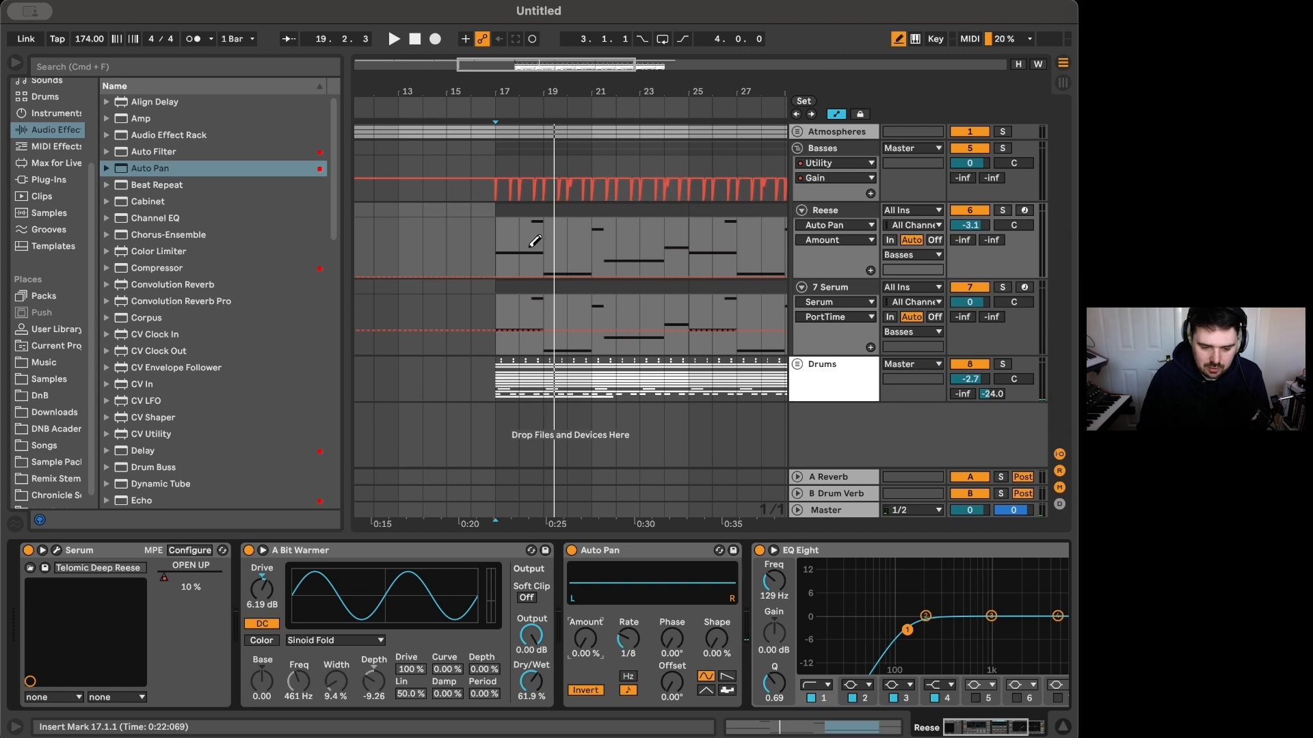
{"action": "left_click_drag", "start_coordinate": [535, 241], "coordinate": [527, 250]}
{"action": "key", "text": "b"}
{"action": "left_click", "coordinate": [520, 243]}
{"action": "key", "text": "space"}
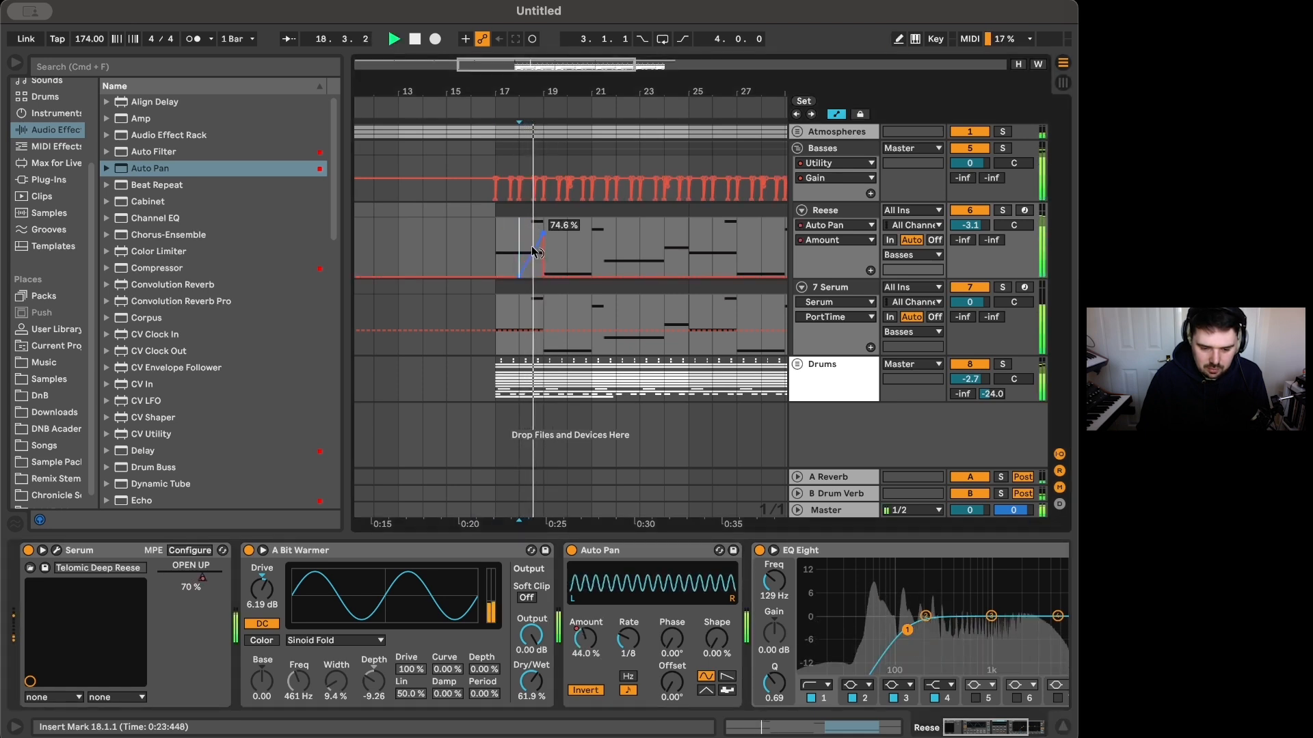
{"action": "key", "text": "space"}
Step: Duplicate the Reese's Auto Pan Amount automation from bars 17 to 21 three times, filling up to bar 33, and play it back
{"action": "left_click_drag", "start_coordinate": [497, 248], "coordinate": [594, 248]}
{"action": "key", "text": "super+d"}
{"action": "key", "text": "minus"}
{"action": "key", "text": "space"}
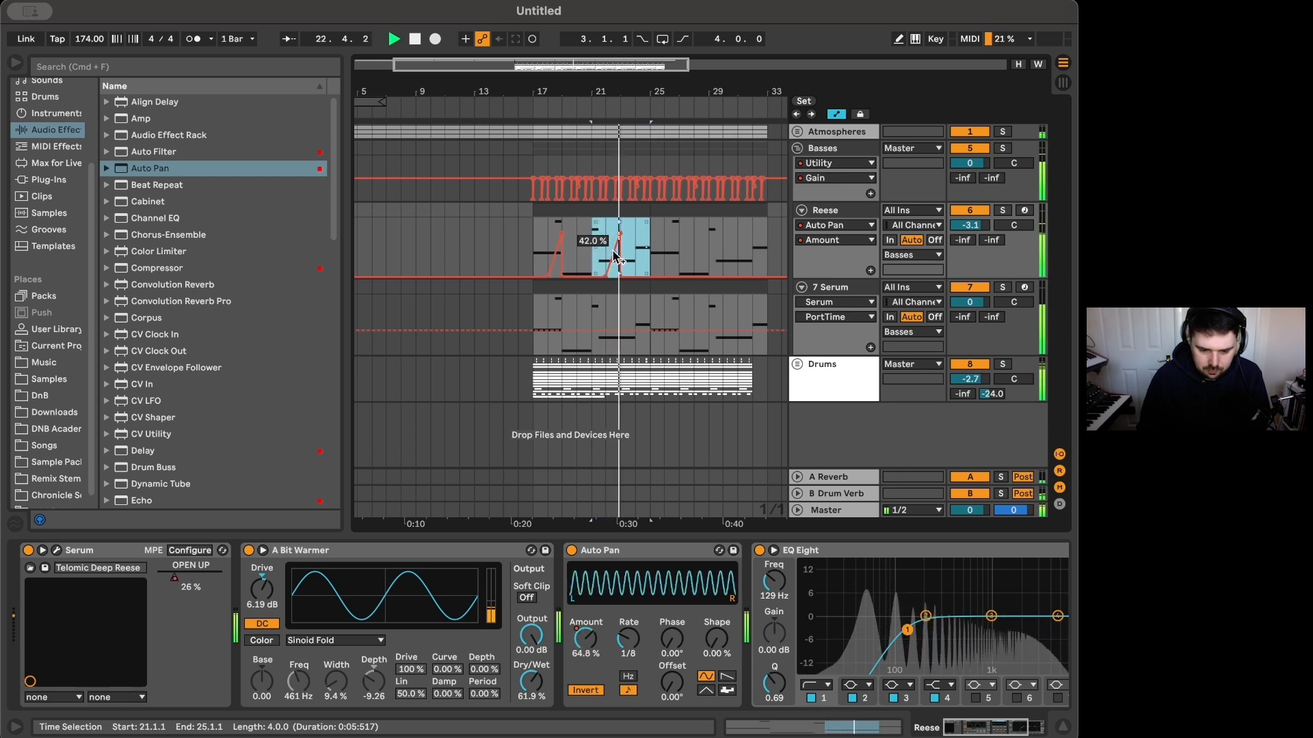
{"action": "key", "text": "super+d"}
{"action": "key", "text": "minus"}
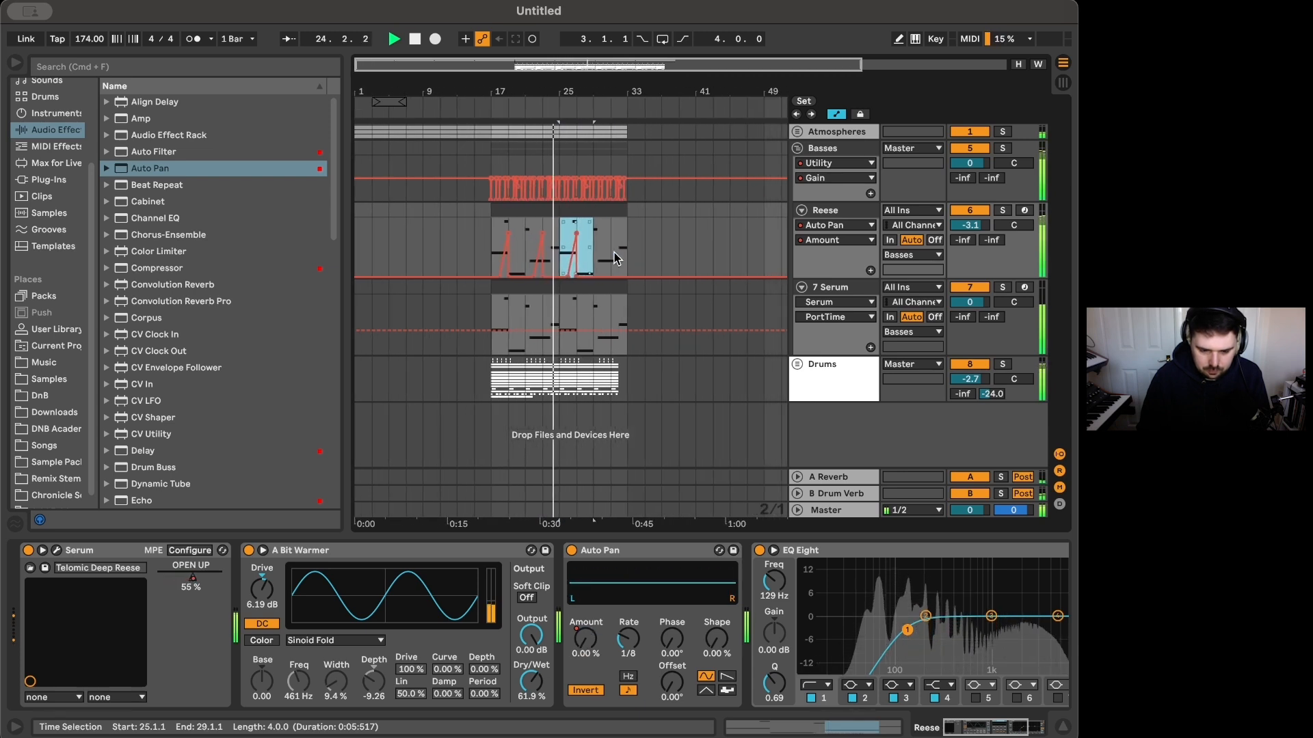
{"action": "key", "text": "super+d"}
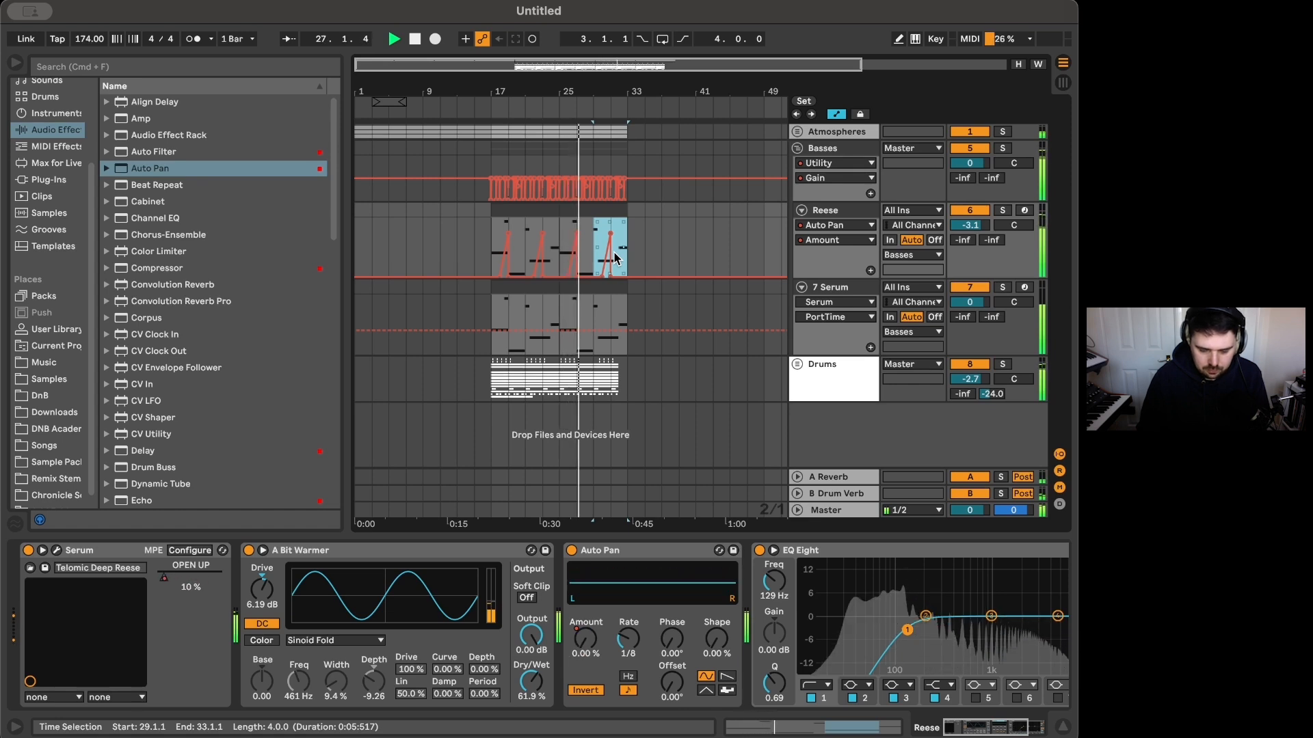
Step: Delete the Auto Pan from the Reese track, hide the automation lanes, and fold the Basses group
{"action": "left_click", "coordinate": [638, 551]}
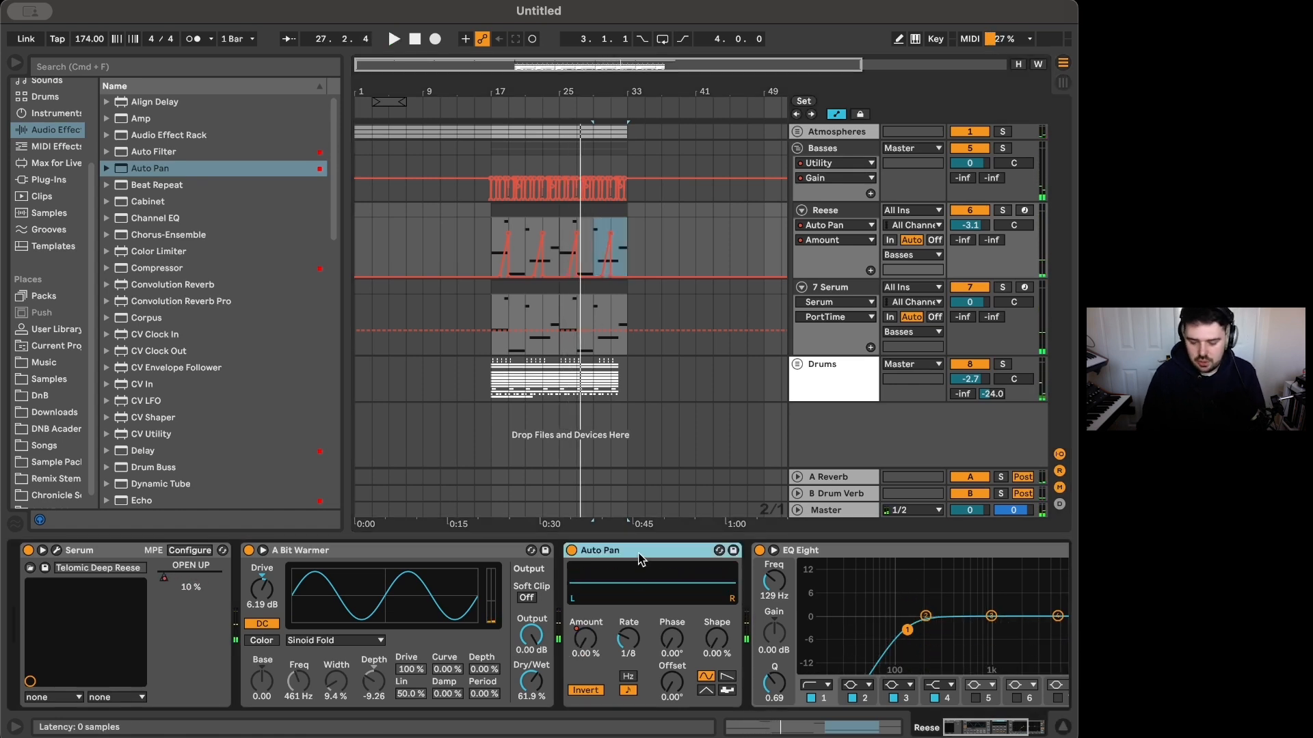
{"action": "key", "text": "Delete"}
{"action": "key", "text": "a"}
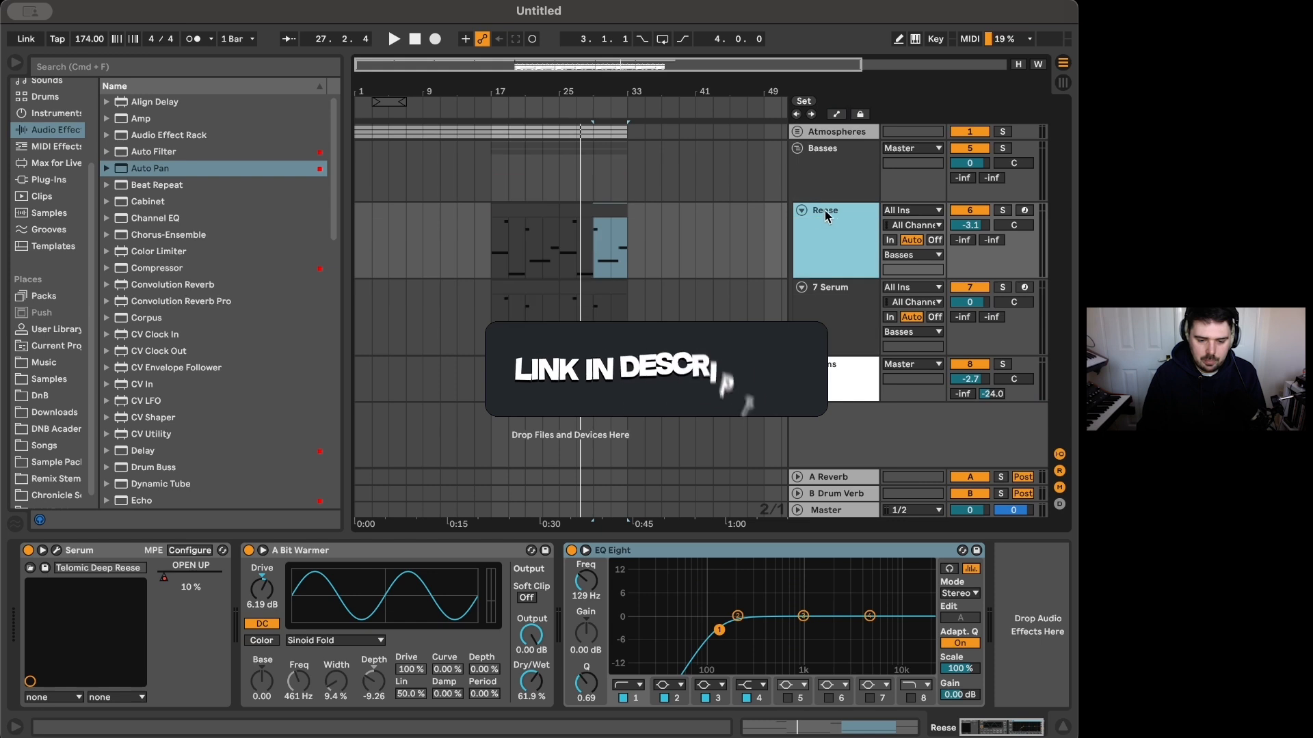
{"action": "left_click", "coordinate": [797, 148]}
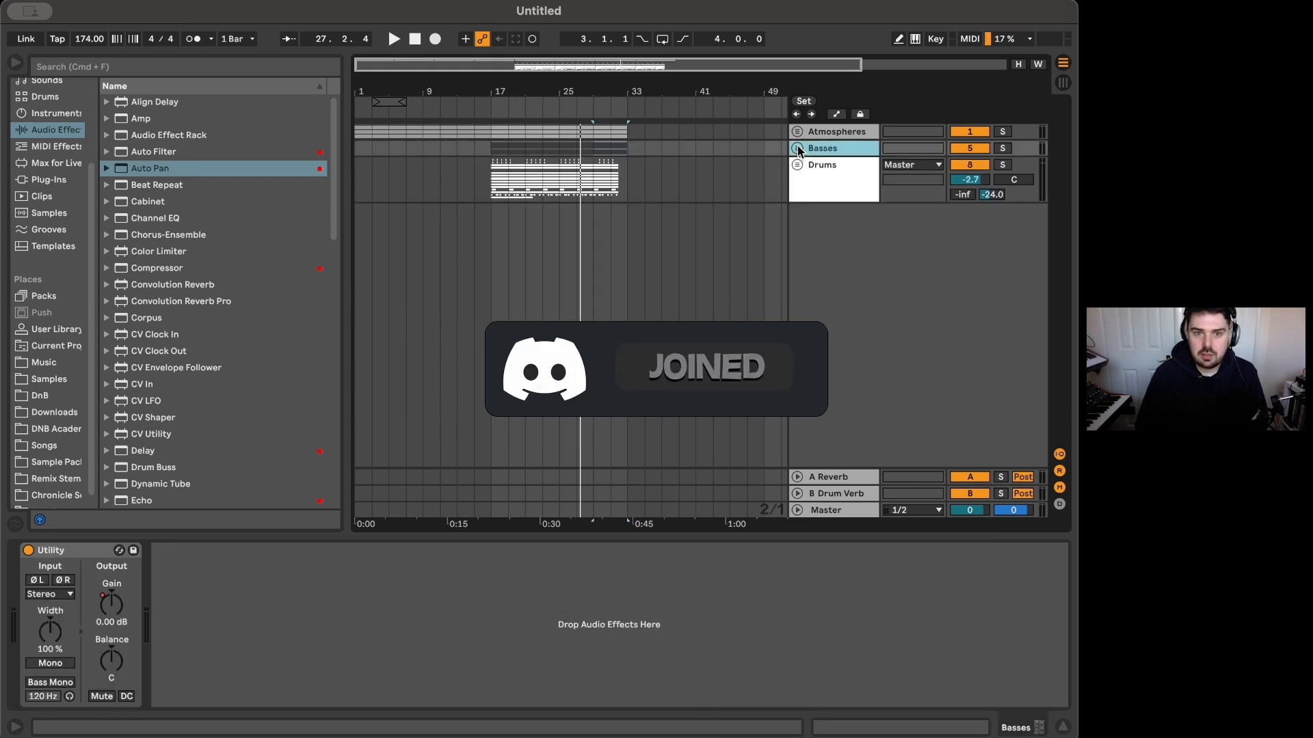